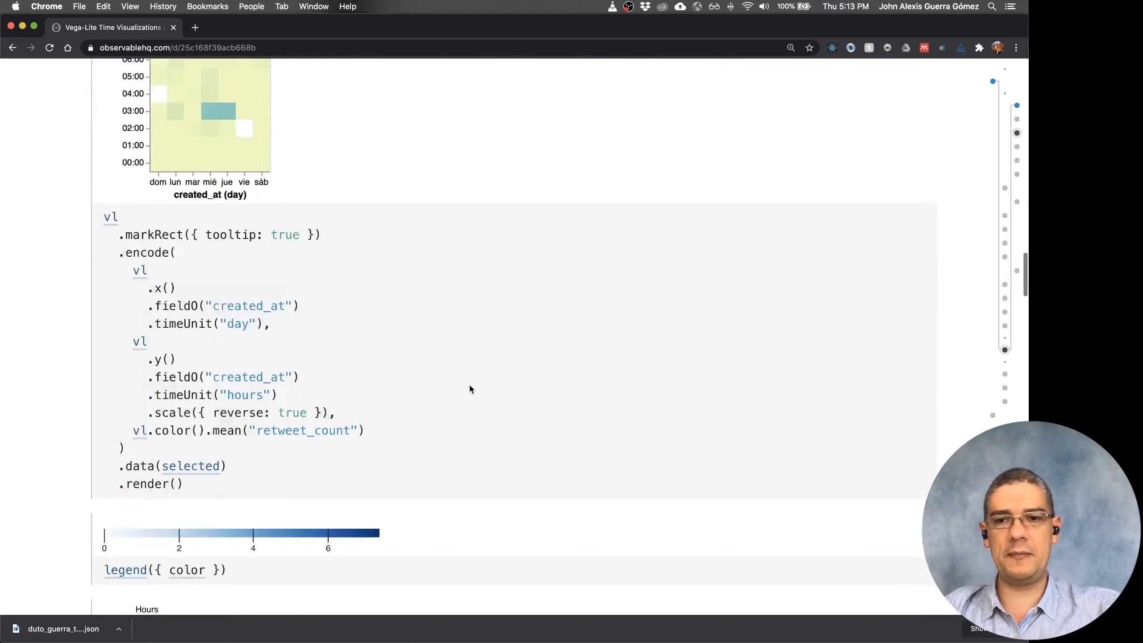
{"action": "scroll", "coordinate": [468, 387], "scroll_direction": "down", "scroll_amount": 20}
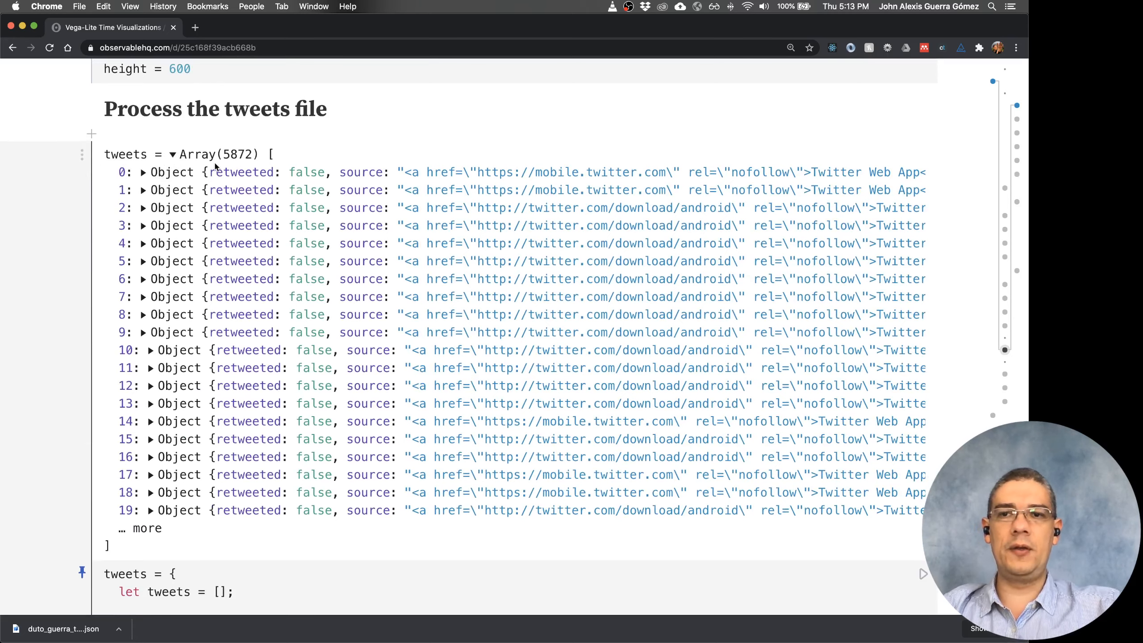
{"action": "left_click", "coordinate": [172, 155]}
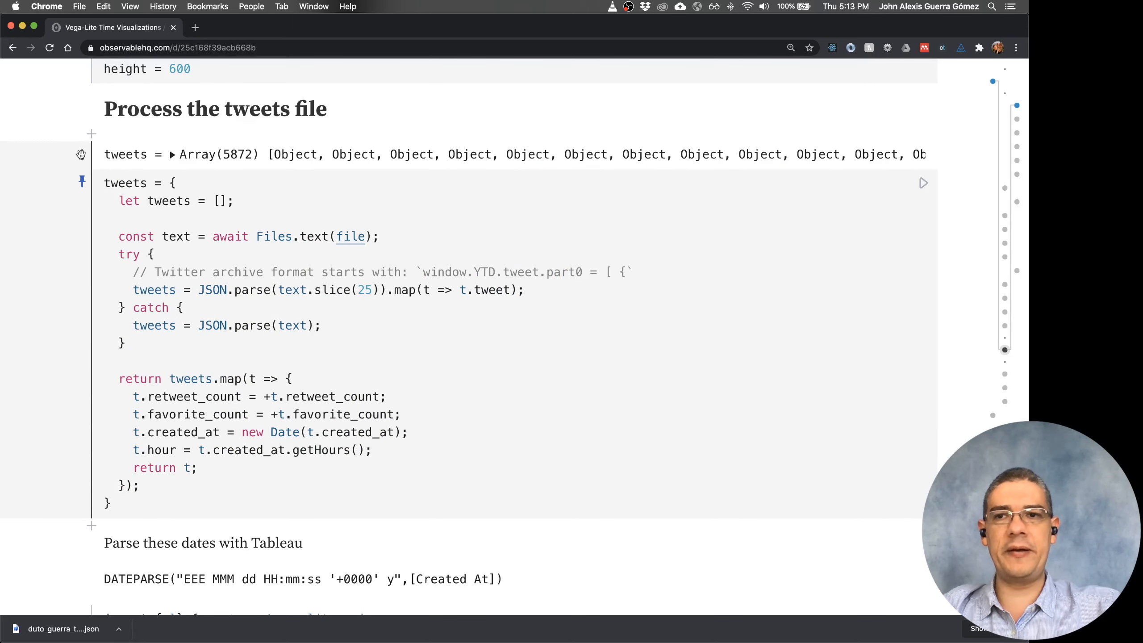
{"action": "left_click", "coordinate": [80, 154]}
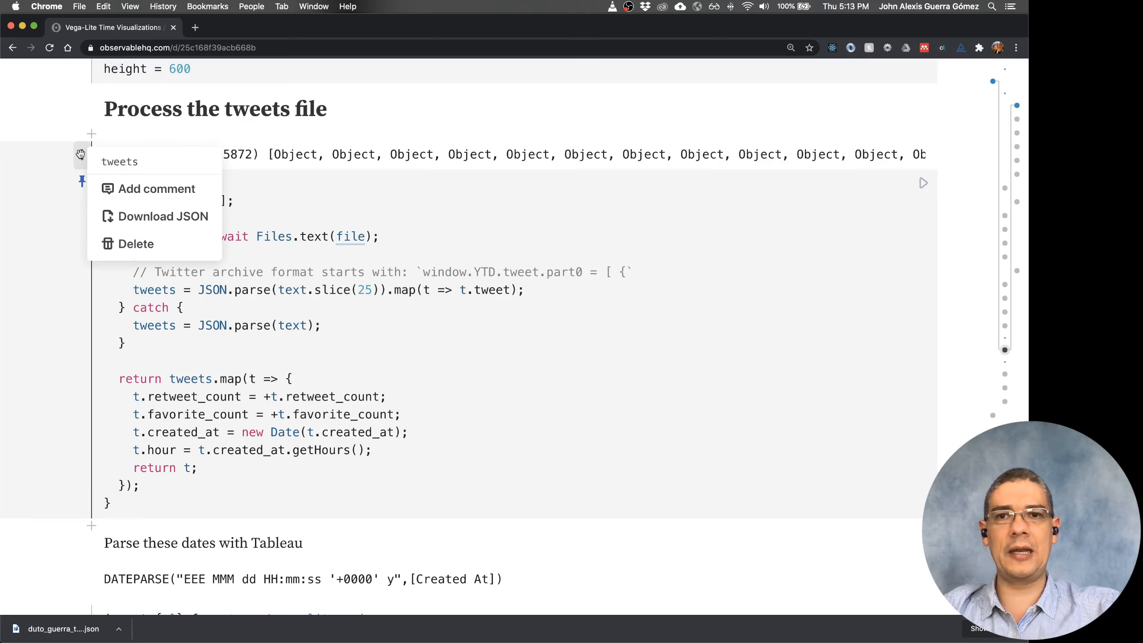
{"action": "left_click", "coordinate": [199, 220]}
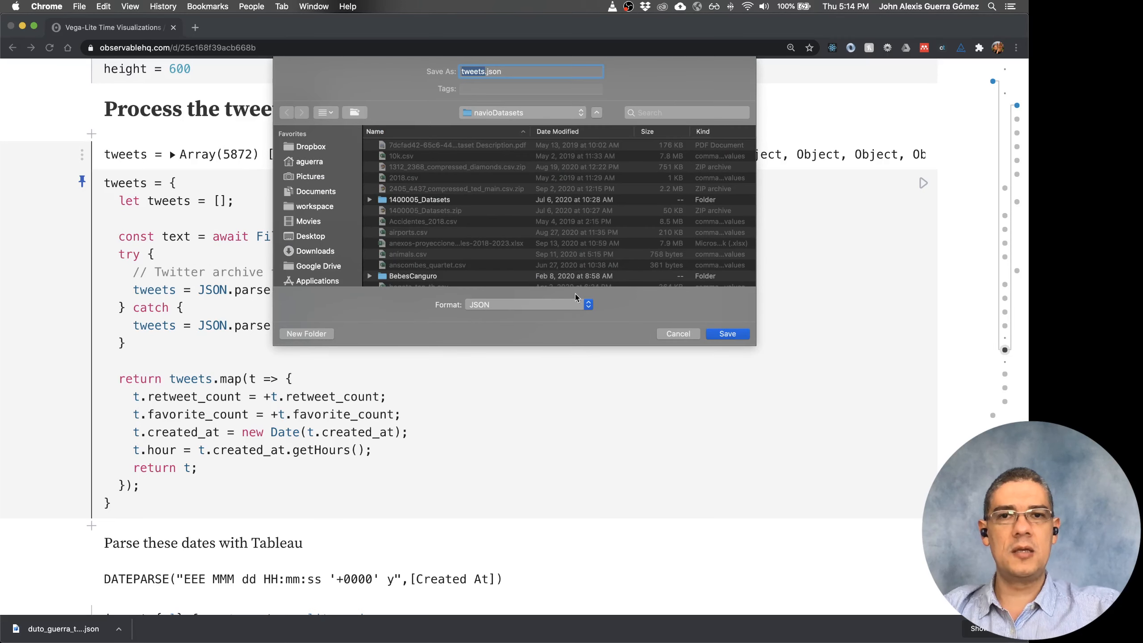
{"action": "left_click", "coordinate": [671, 328]}
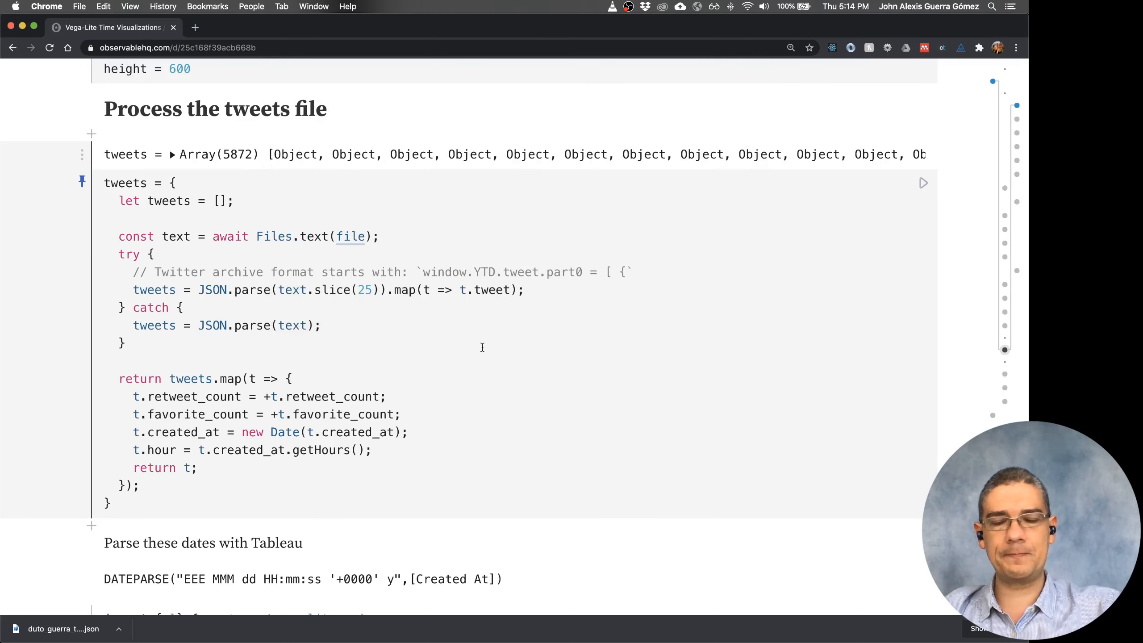
Step: Launch Tableau Desktop by searching for "tab" in the system-wide search
{"action": "key", "text": "super+space"}
{"action": "key", "text": "super+Tab"}
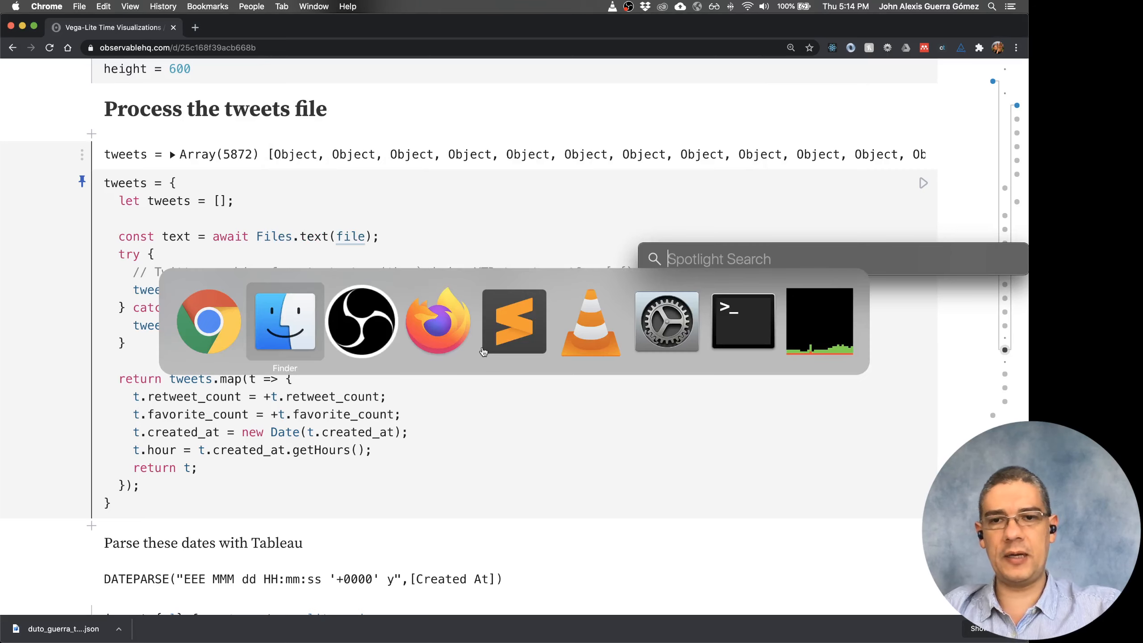
{"action": "key", "text": "super+shift+Tab"}
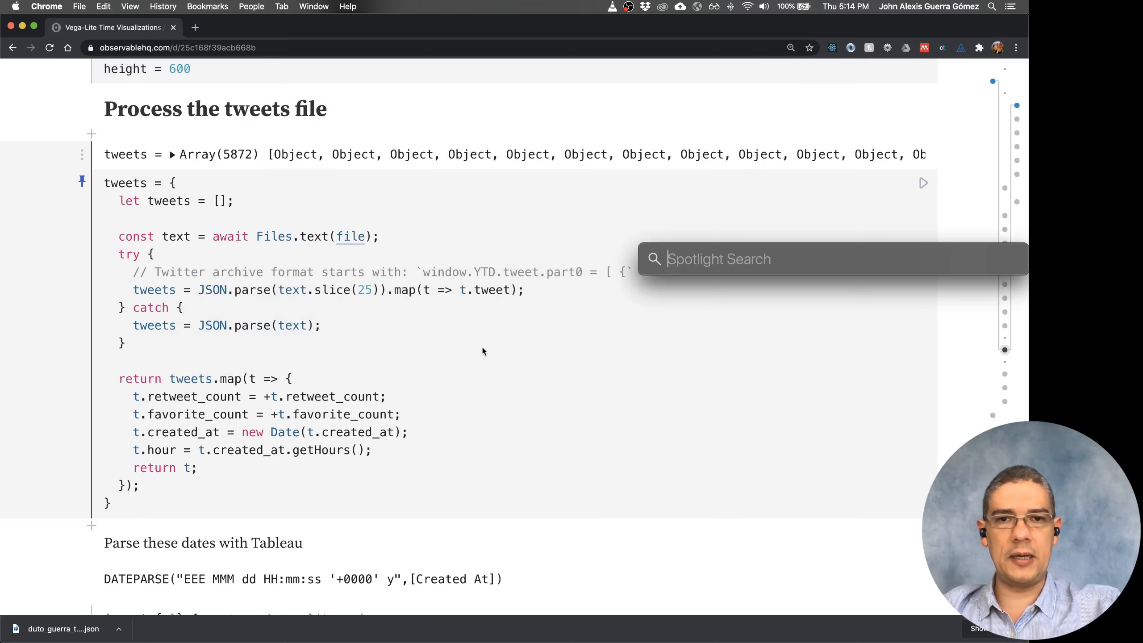
{"action": "type", "text": "tab"}
{"action": "key", "text": "Return"}
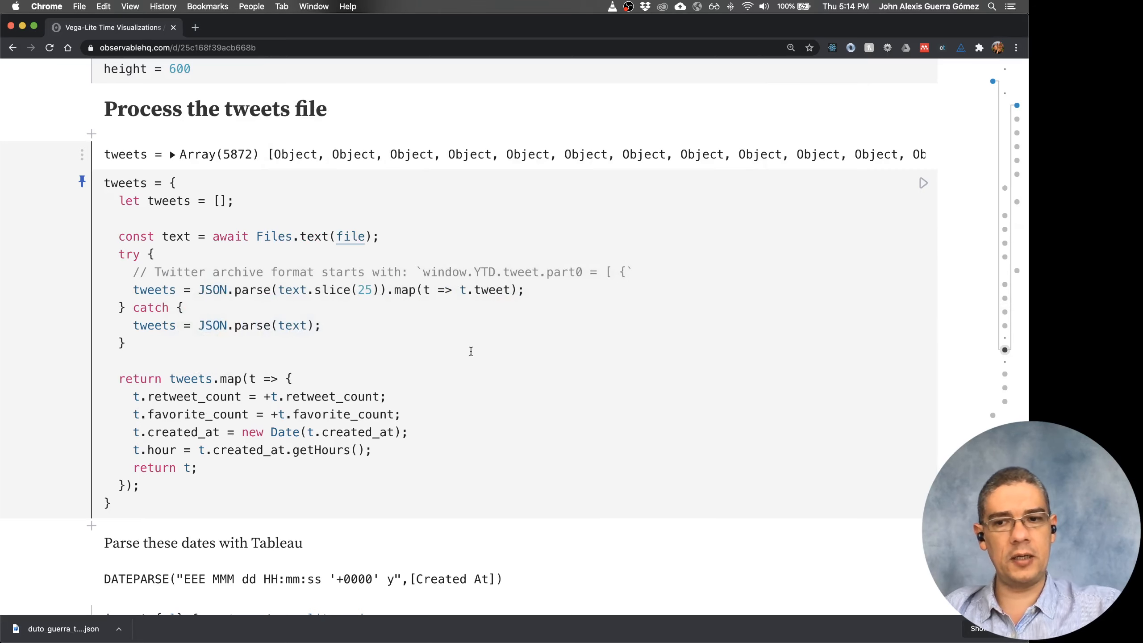
Step: Reveal the downloaded duto_guerra_tweets.json file in its folder in Finder
{"action": "left_click", "coordinate": [122, 632]}
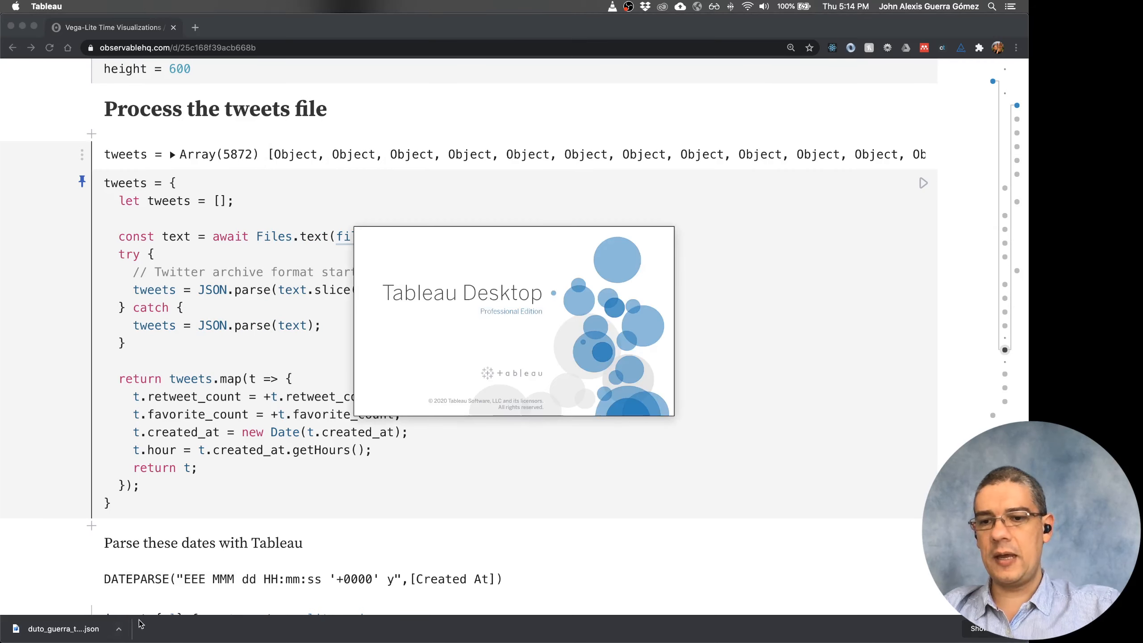
{"action": "left_click", "coordinate": [118, 628]}
{"action": "left_click", "coordinate": [134, 613]}
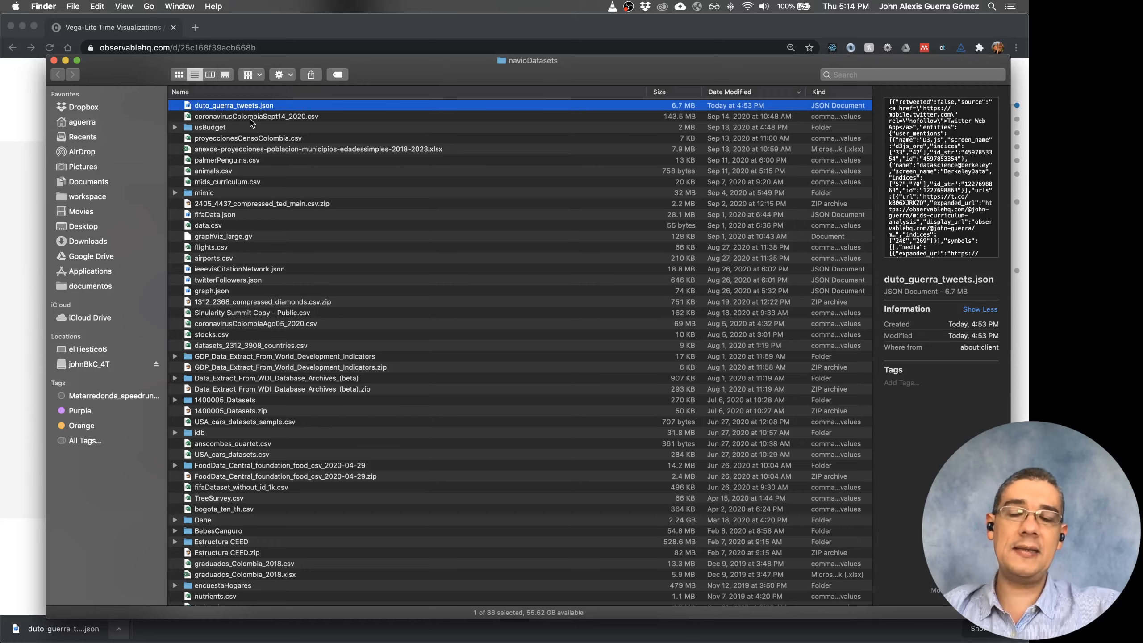
Step: Return to the Observable notebook and inspect the first tweet object in the tweets array, including its nested entities
{"action": "left_click", "coordinate": [28, 230]}
{"action": "left_click", "coordinate": [174, 154]}
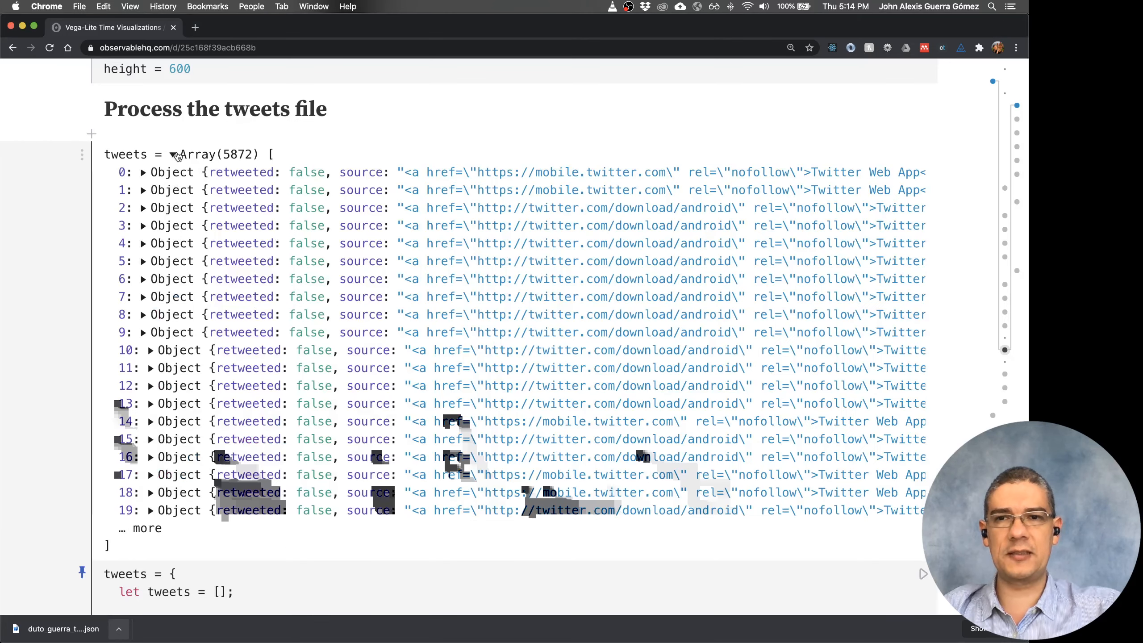
{"action": "left_click", "coordinate": [147, 176]}
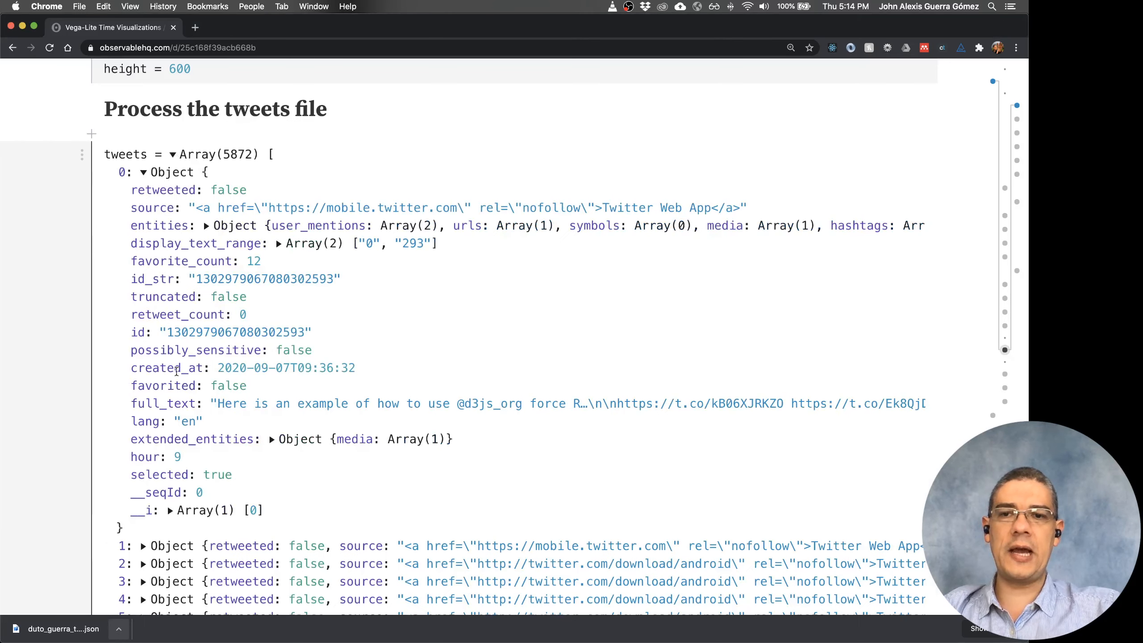
{"action": "left_click", "coordinate": [206, 226]}
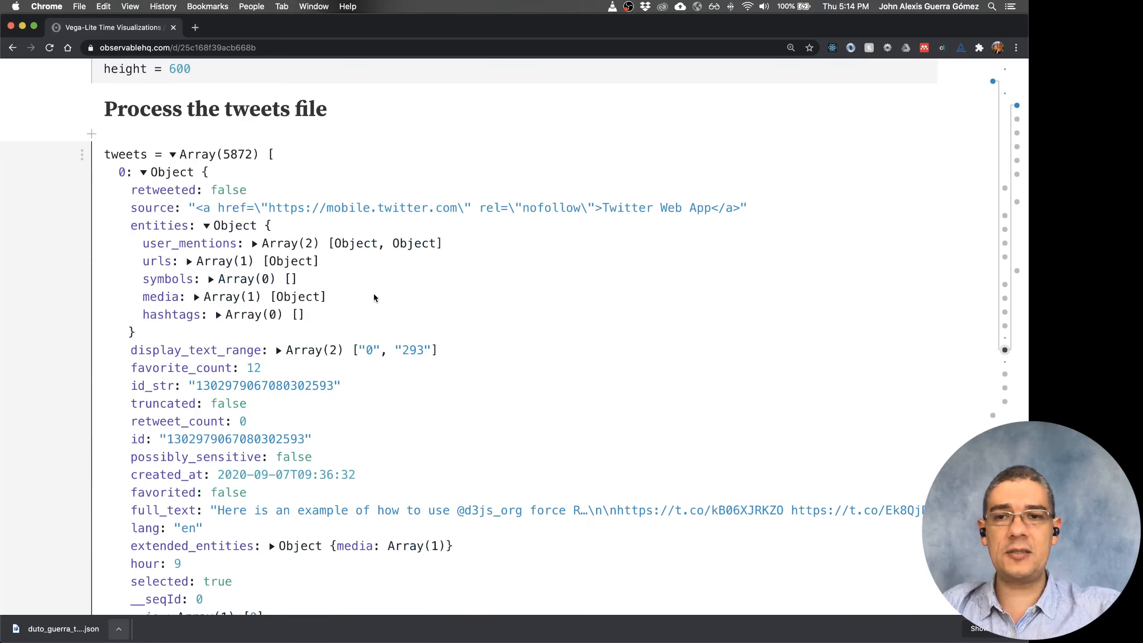
Step: Bring duto_guerra_tweets.json from Finder into Tableau as a data source
{"action": "key", "text": "super+Tab"}
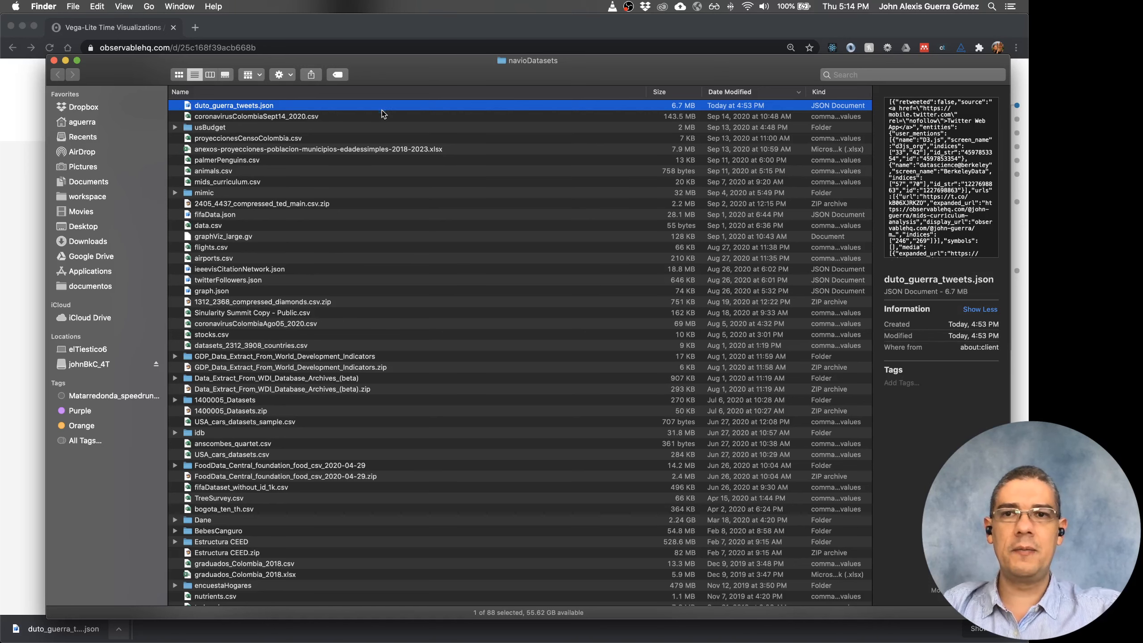
{"action": "left_click_drag", "start_coordinate": [382, 110], "coordinate": [501, 272]}
{"action": "key", "text": "super+Tab"}
{"action": "key", "text": "super+Tab"}
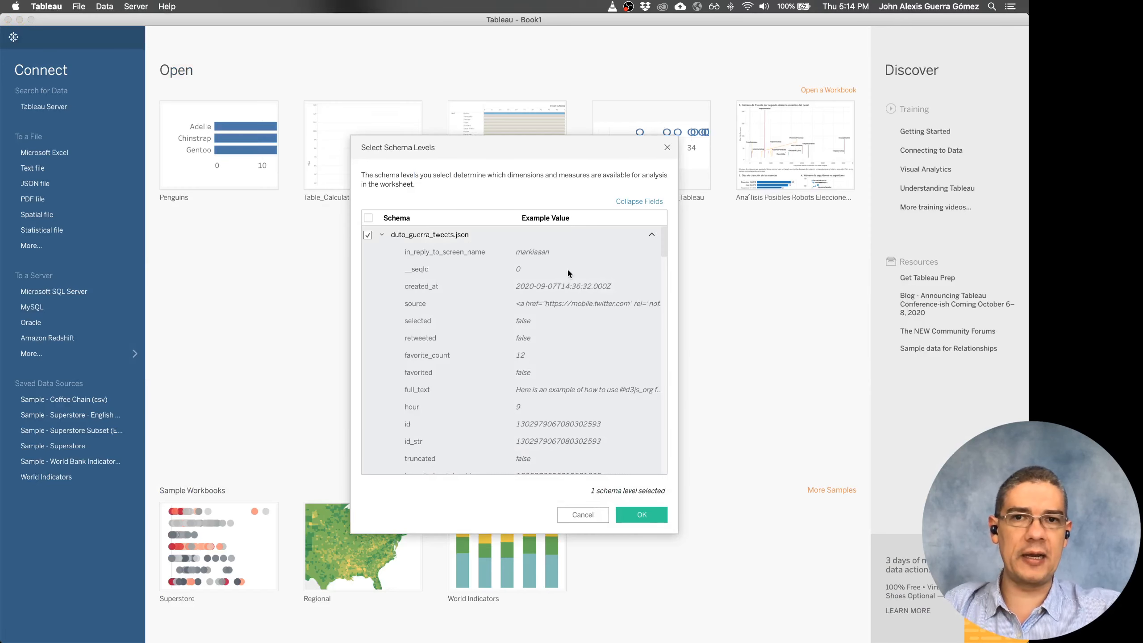
Step: Collapse the fields, extended_entities and entities in the schema levels, and accept with only the top-level duto_guerra_tweets.json selected
{"action": "left_click", "coordinate": [633, 202]}
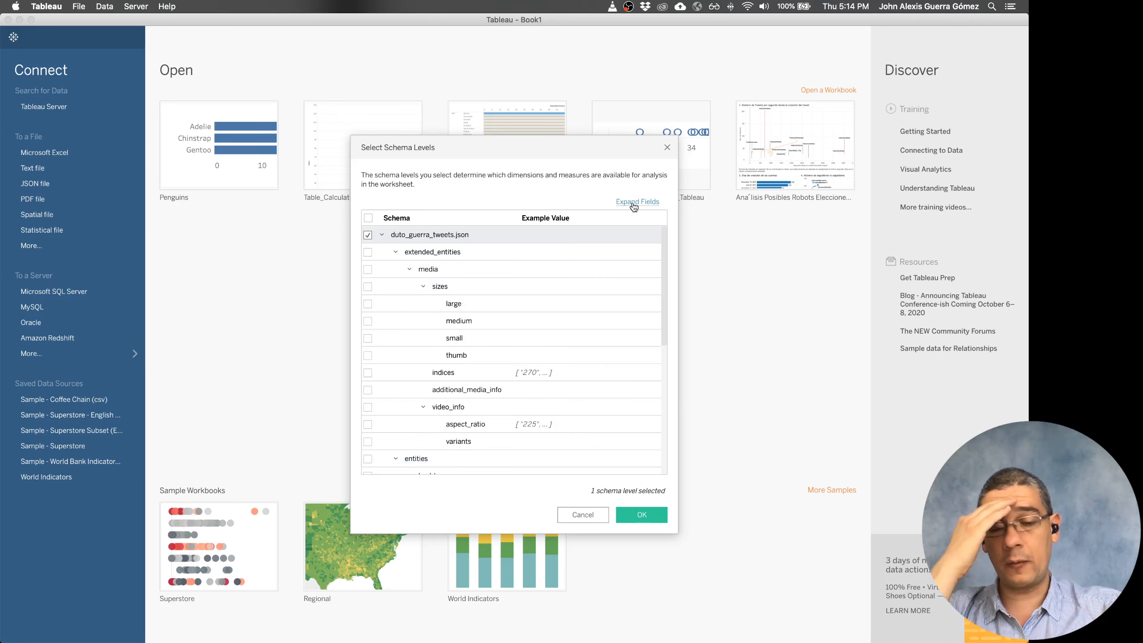
{"action": "left_click", "coordinate": [396, 252]}
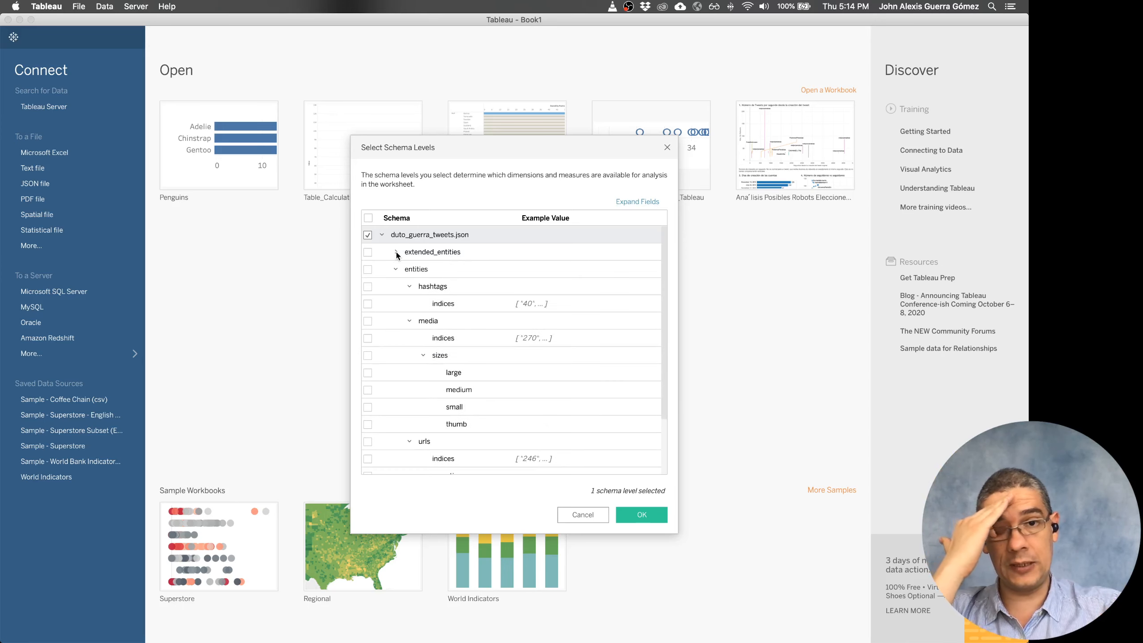
{"action": "left_click", "coordinate": [396, 268]}
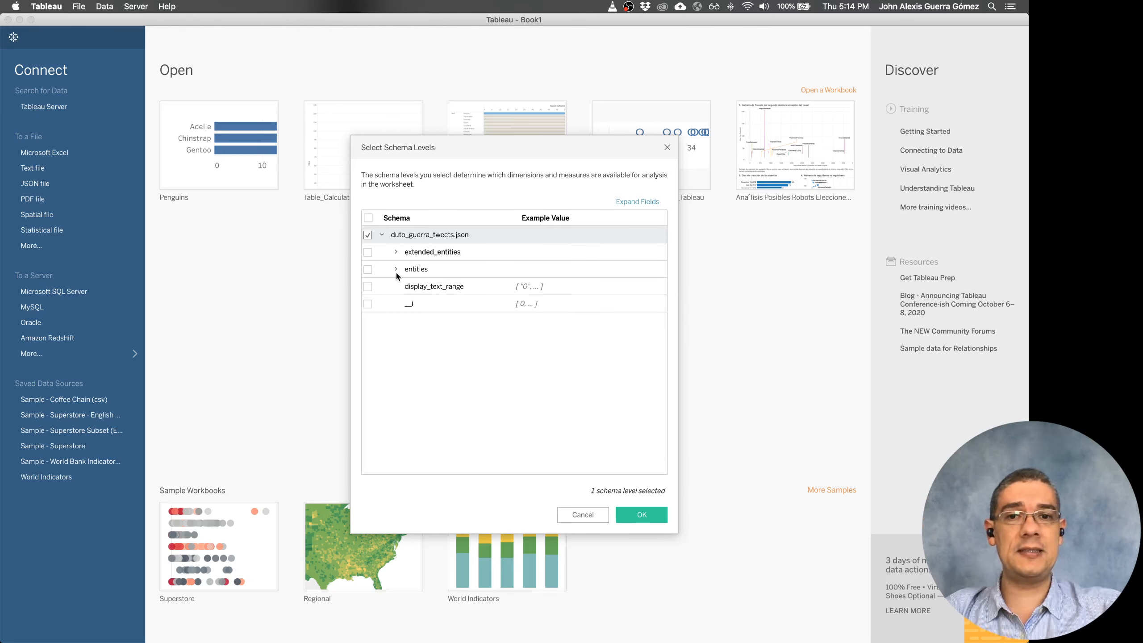
{"action": "left_click", "coordinate": [396, 269]}
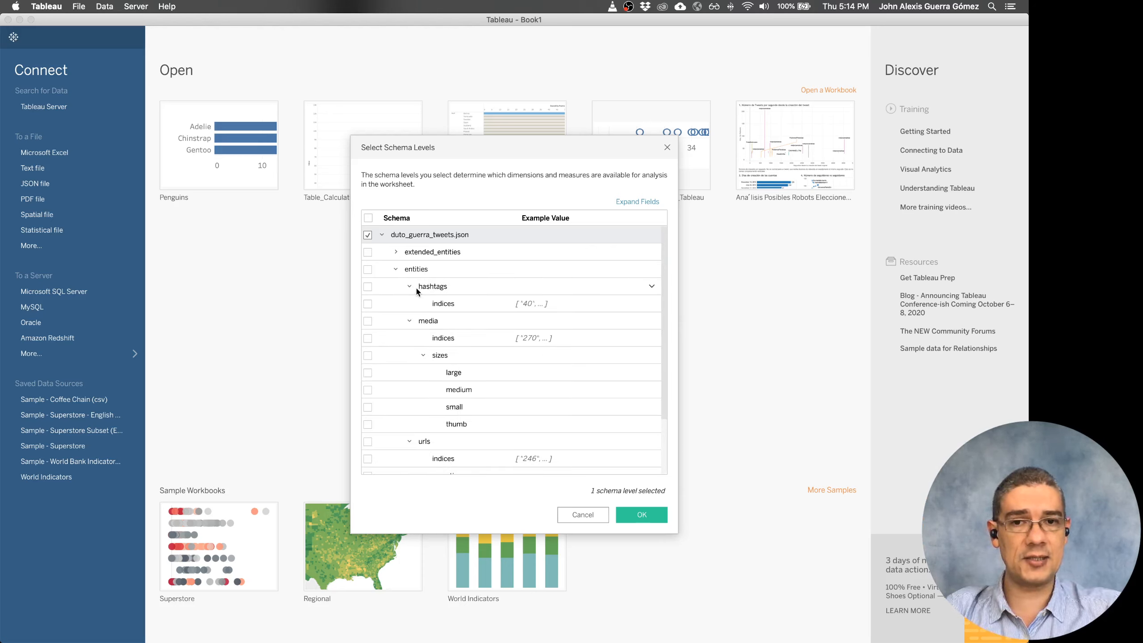
{"action": "left_click", "coordinate": [396, 270]}
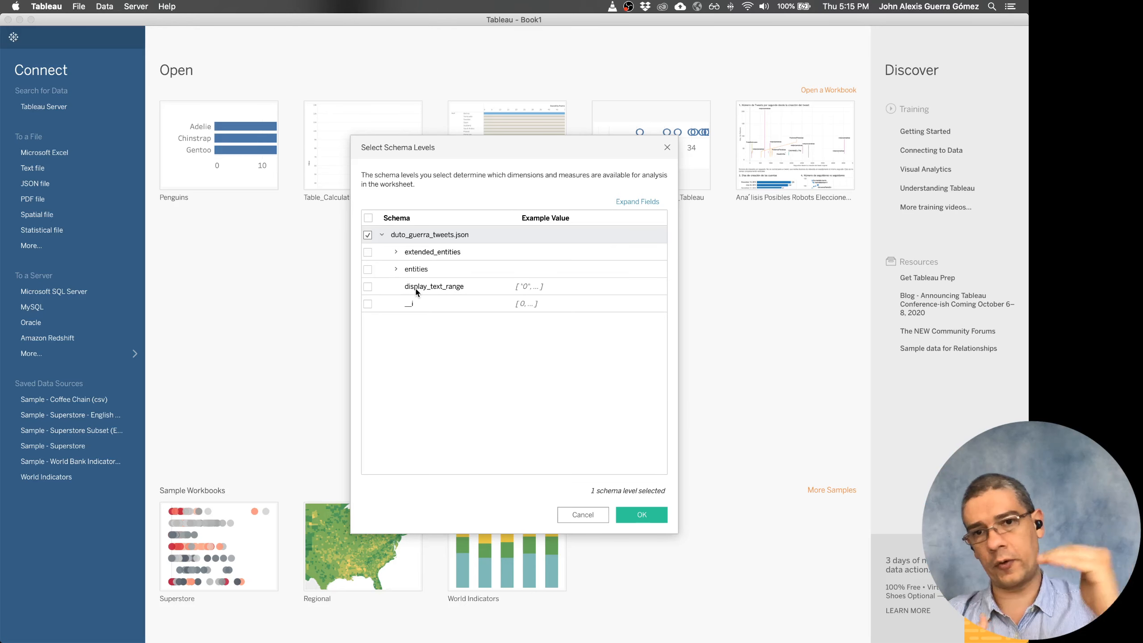
{"action": "left_click", "coordinate": [648, 516]}
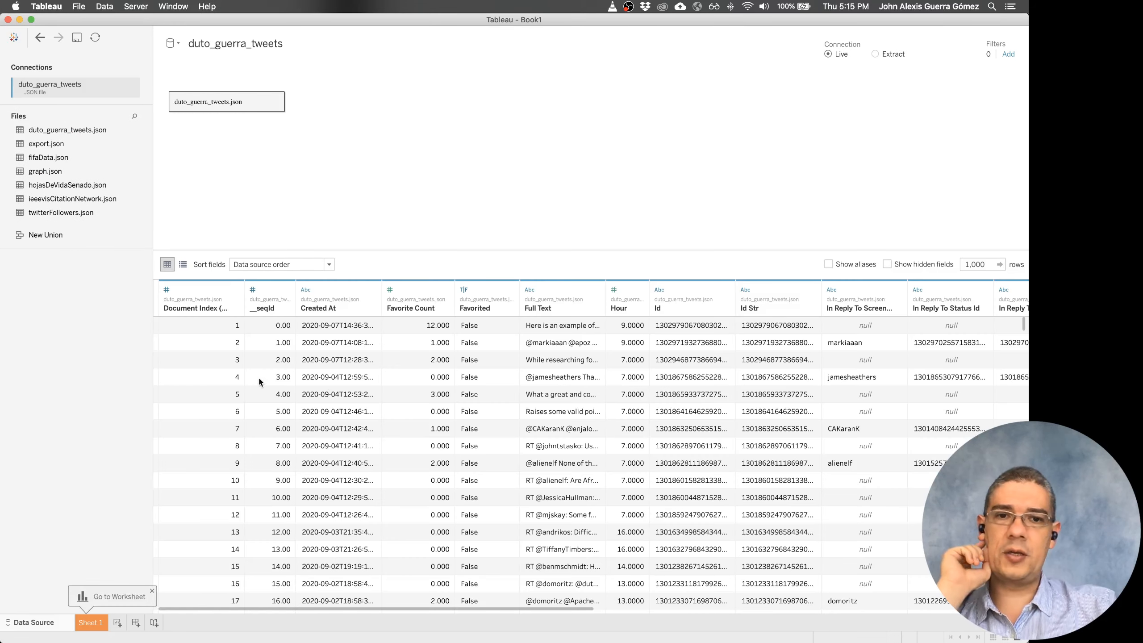
Step: Review the imported tweet columns, and highlight the DATEPARSE expression for Created At in the Observable notebook
{"action": "scroll", "coordinate": [260, 382], "scroll_direction": "right", "scroll_amount": 10}
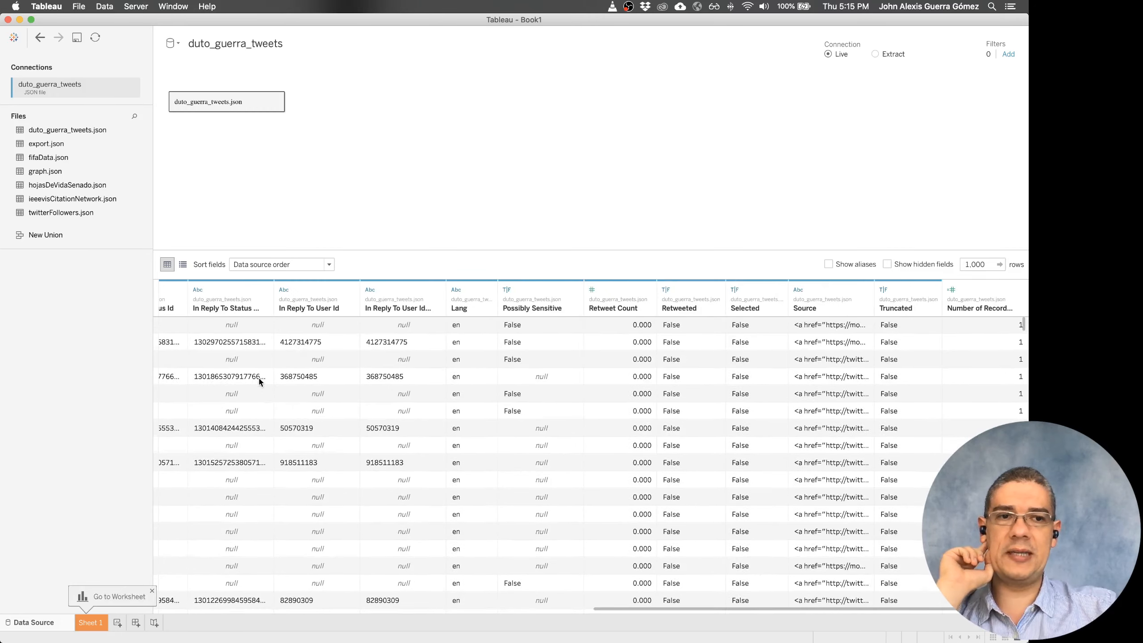
{"action": "scroll", "coordinate": [259, 381], "scroll_direction": "left", "scroll_amount": 10}
{"action": "scroll", "coordinate": [260, 382], "scroll_direction": "down", "scroll_amount": 1}
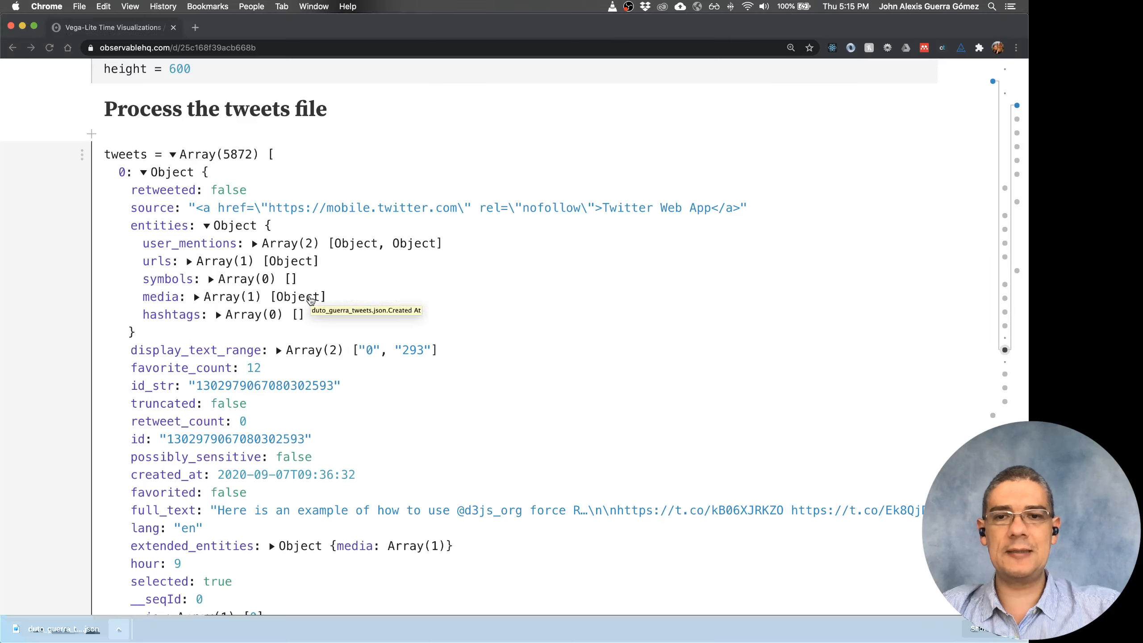
{"action": "key", "text": "super+Tab"}
{"action": "scroll", "coordinate": [310, 299], "scroll_direction": "down", "scroll_amount": 20}
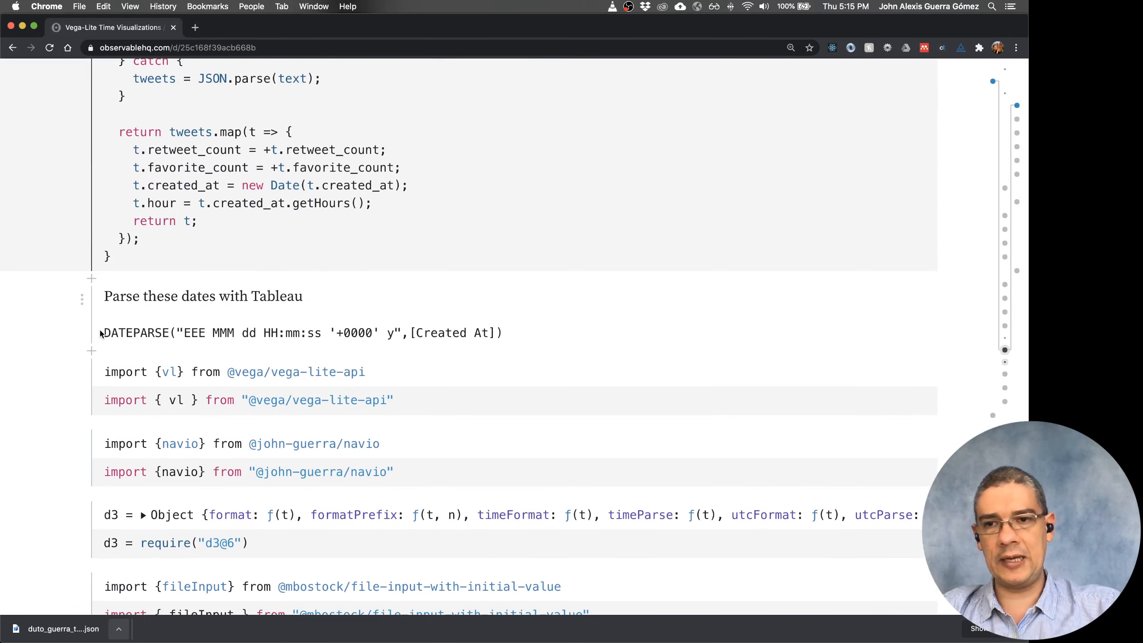
{"action": "left_click_drag", "start_coordinate": [103, 333], "coordinate": [496, 346]}
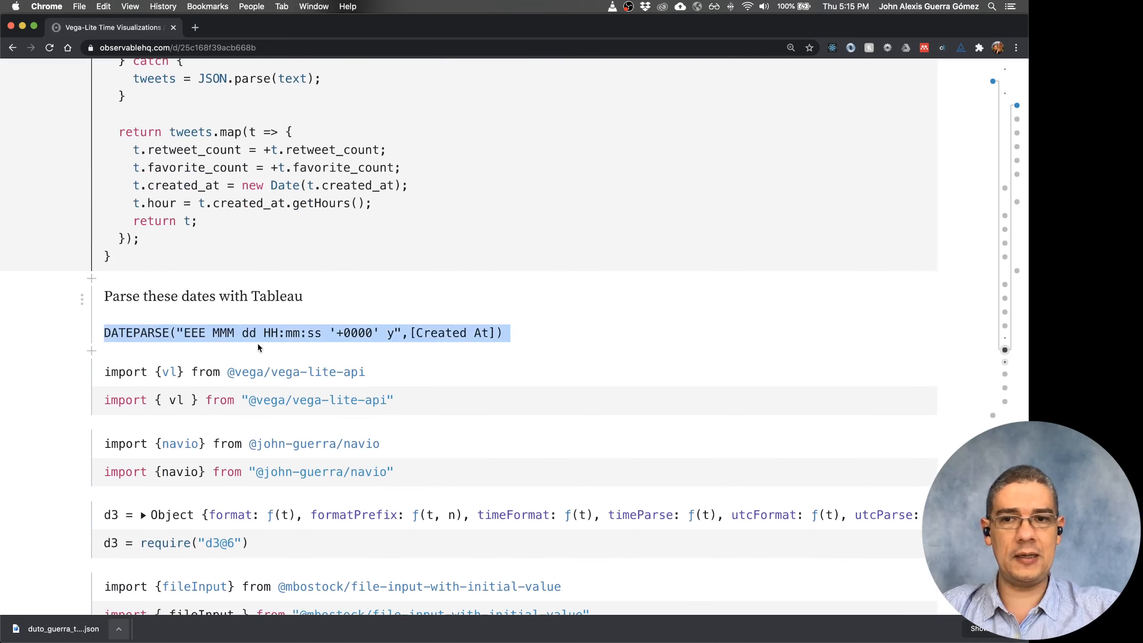
Step: Back in Tableau, change the Created At column's data type to Date & Time
{"action": "key", "text": "super+Tab"}
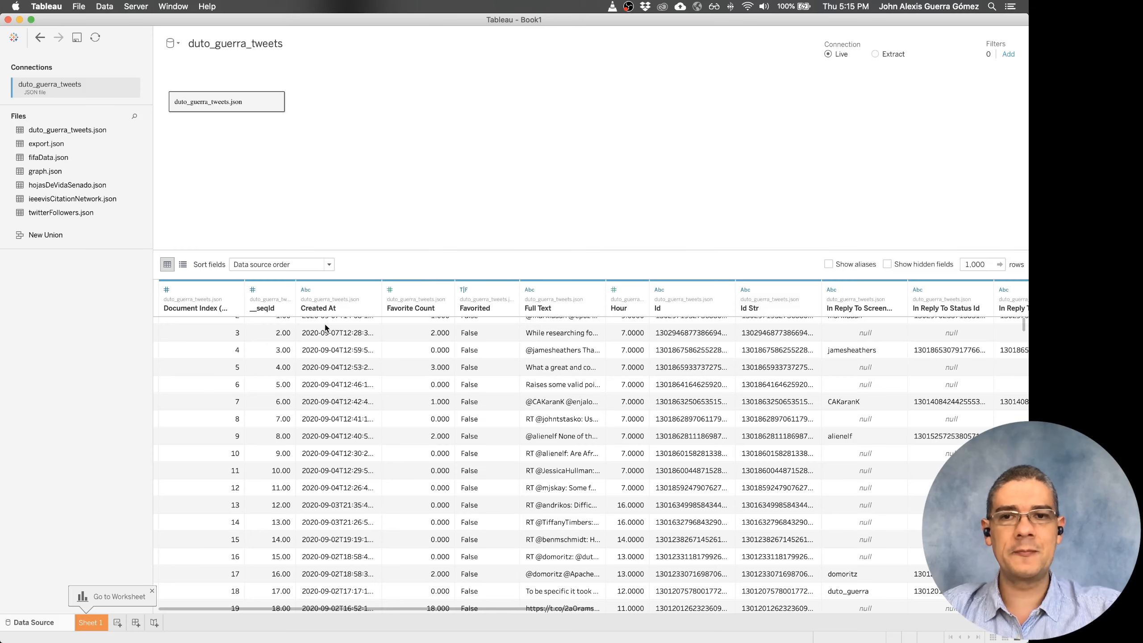
{"action": "left_click", "coordinate": [306, 289]}
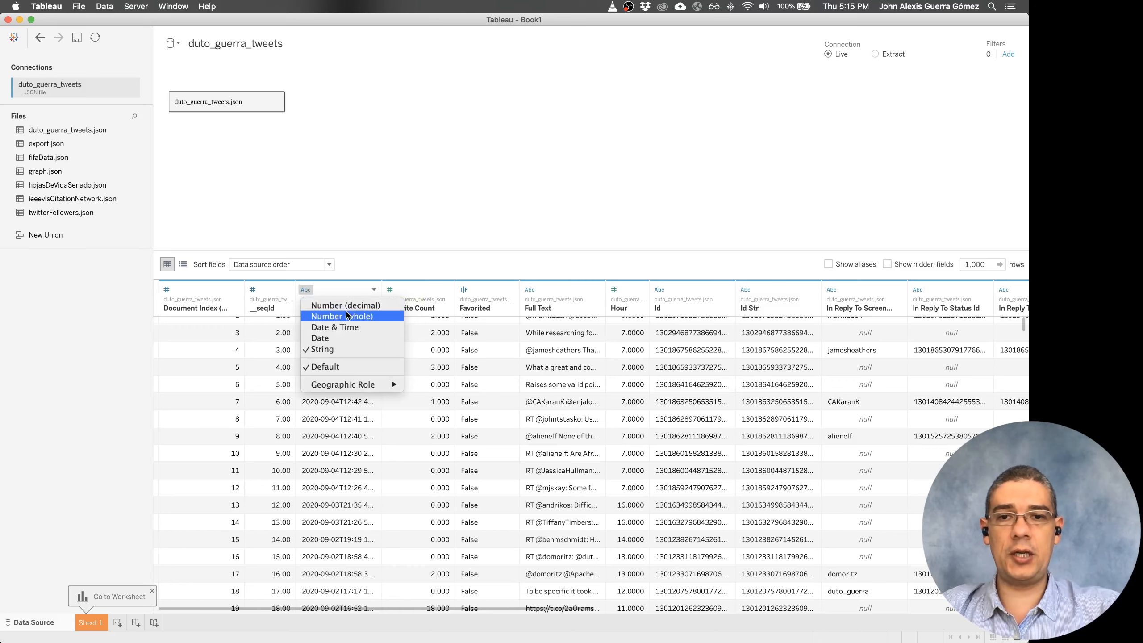
{"action": "left_click", "coordinate": [343, 327]}
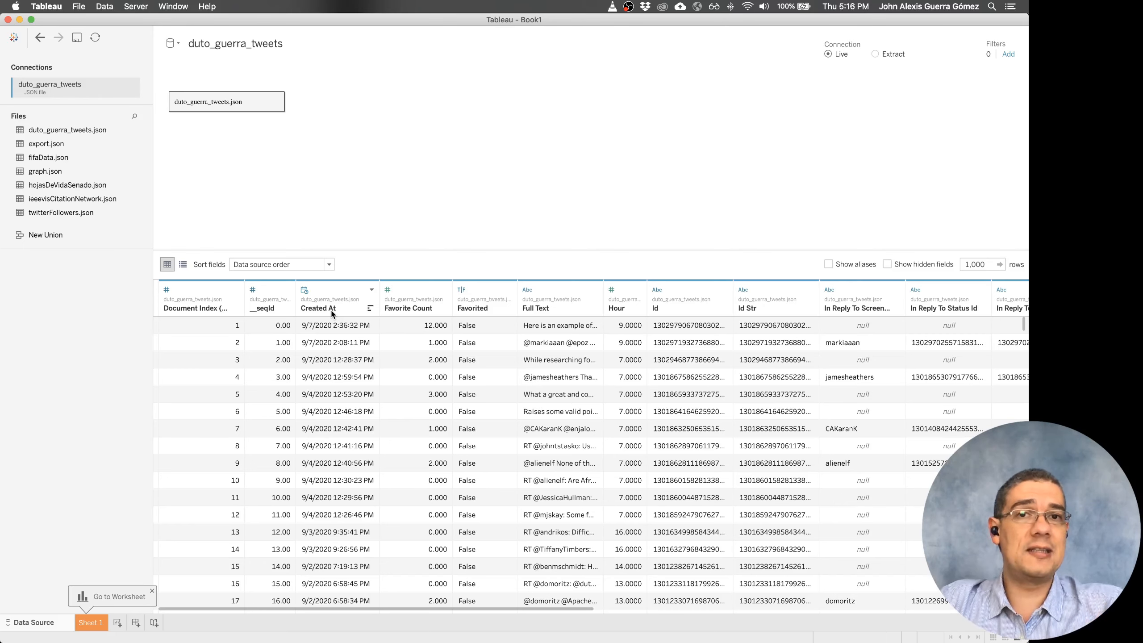
Step: On Sheet 1, plot the sum of Retweet Count per Document as rows against the year of Created At as columns
{"action": "left_click", "coordinate": [90, 626]}
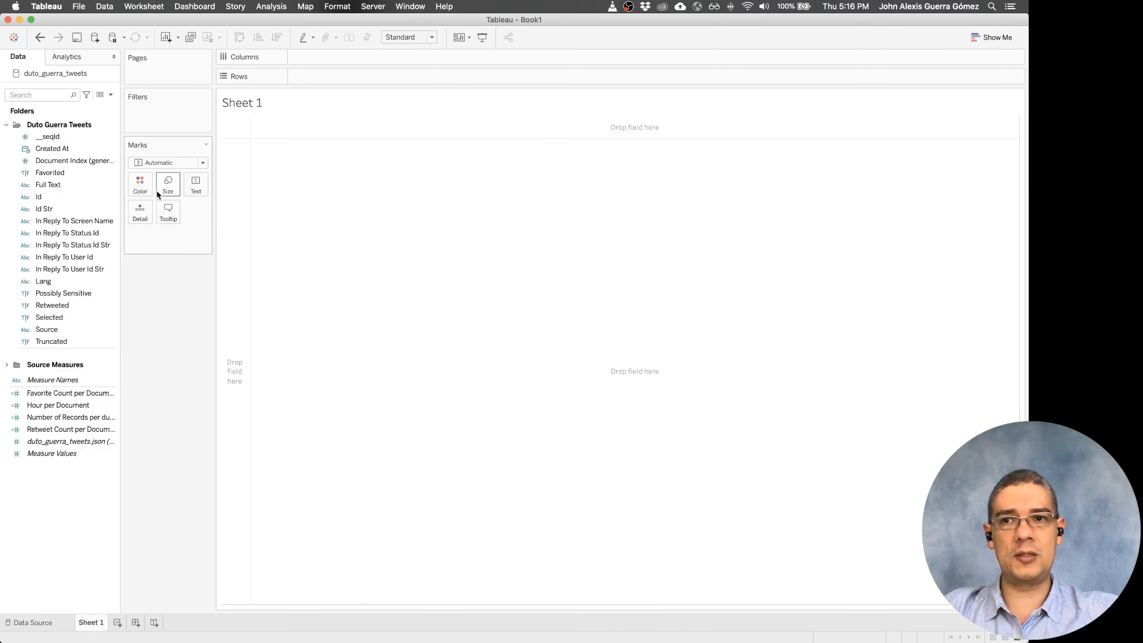
{"action": "double_click", "coordinate": [62, 149]}
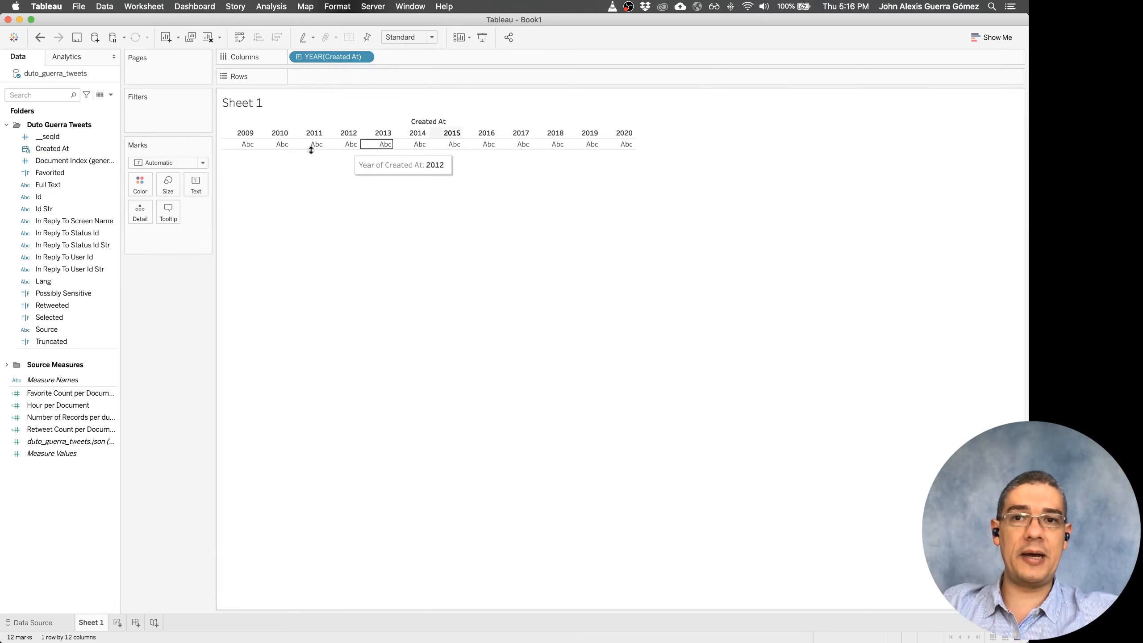
{"action": "double_click", "coordinate": [83, 430]}
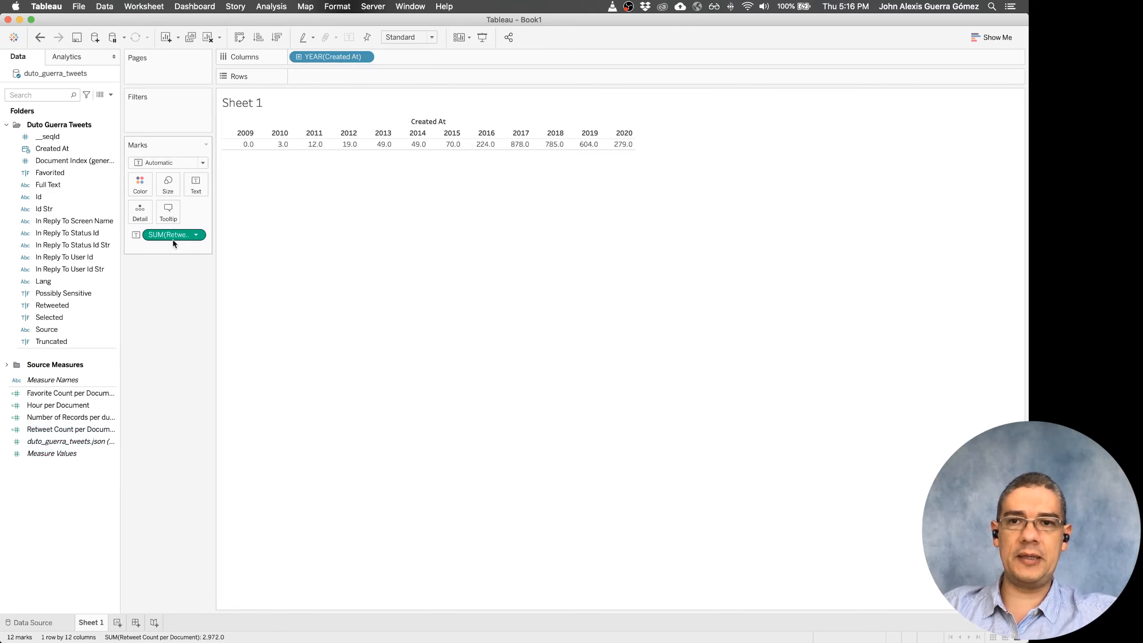
{"action": "left_click_drag", "start_coordinate": [166, 236], "coordinate": [370, 76]}
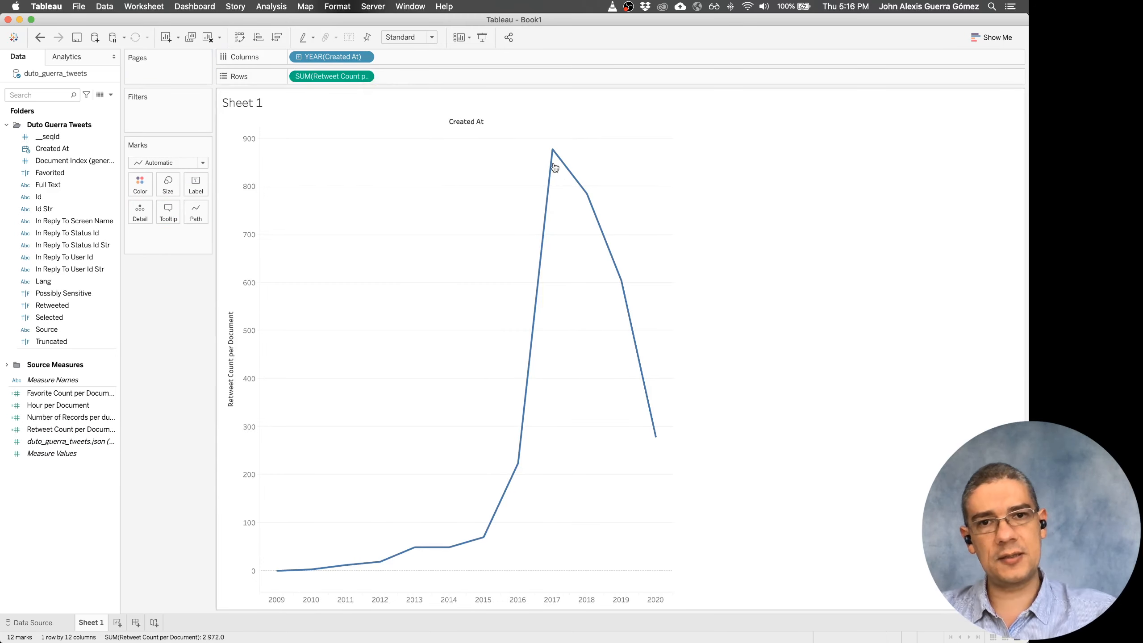
Step: Check the 2017 and 2020 points on the line, and expand the Created At year into quarters
{"action": "mouse_move", "coordinate": [553, 155]}
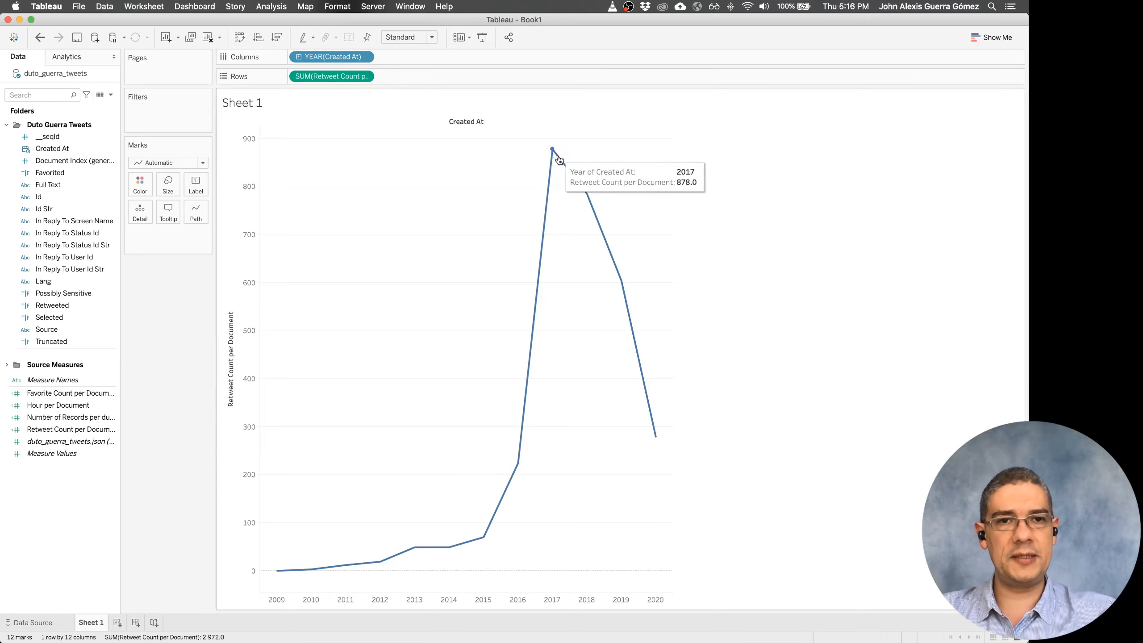
{"action": "mouse_move", "coordinate": [658, 435]}
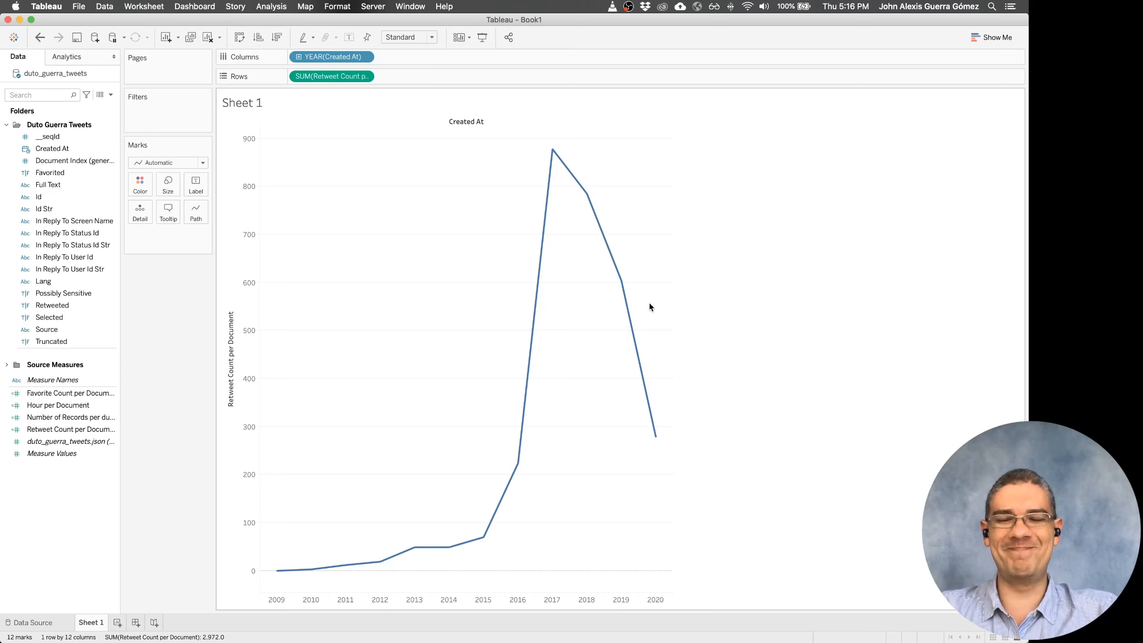
{"action": "left_click", "coordinate": [299, 58]}
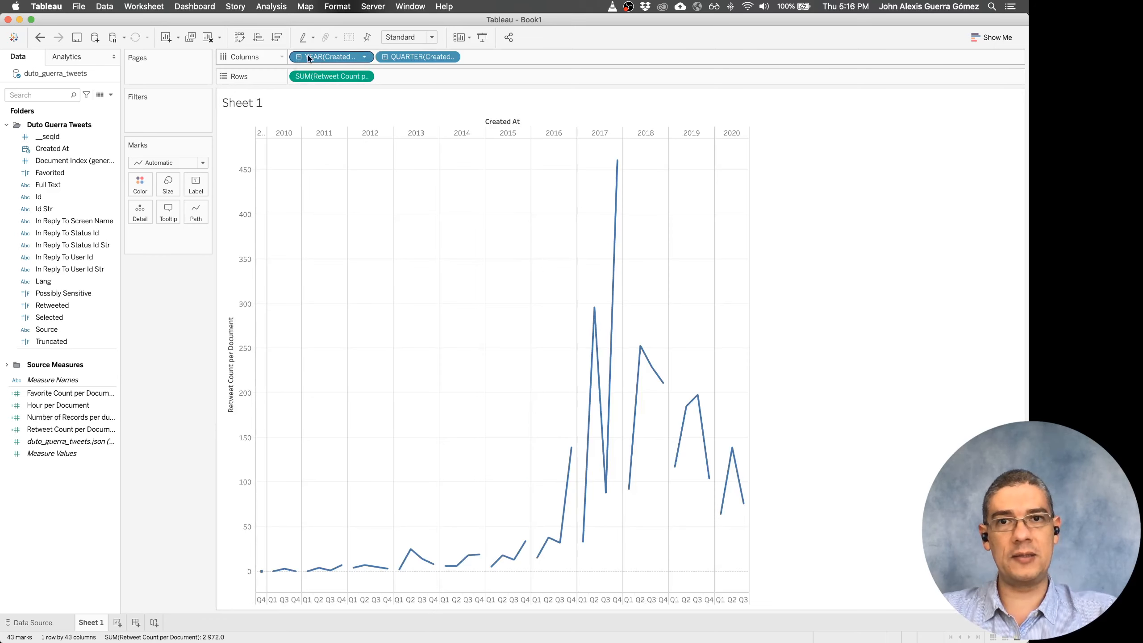
Step: Expand the Created At quarters into months to inspect the monthly lines, and collapse the date back to year level
{"action": "left_click", "coordinate": [385, 57]}
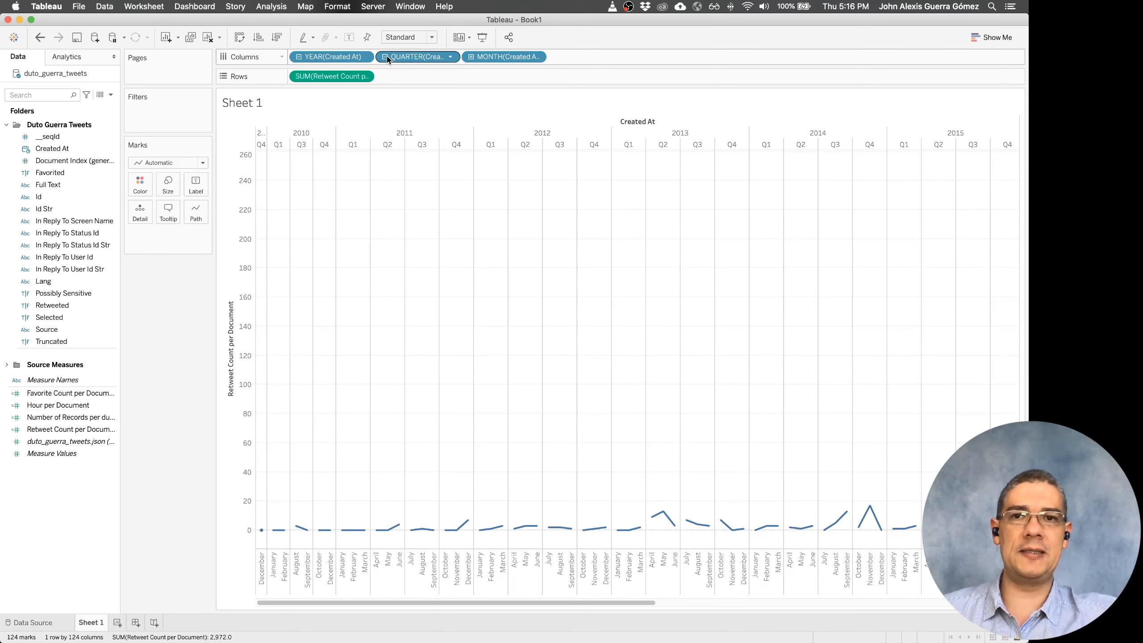
{"action": "scroll", "coordinate": [533, 360], "scroll_direction": "right", "scroll_amount": 10}
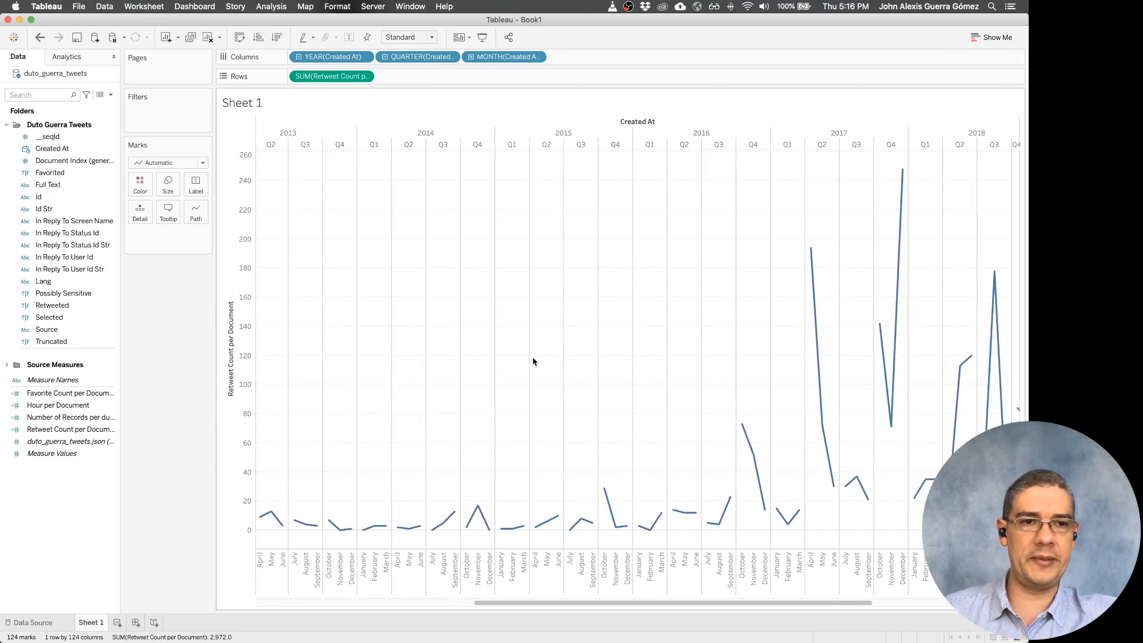
{"action": "scroll", "coordinate": [533, 362], "scroll_direction": "right", "scroll_amount": 8}
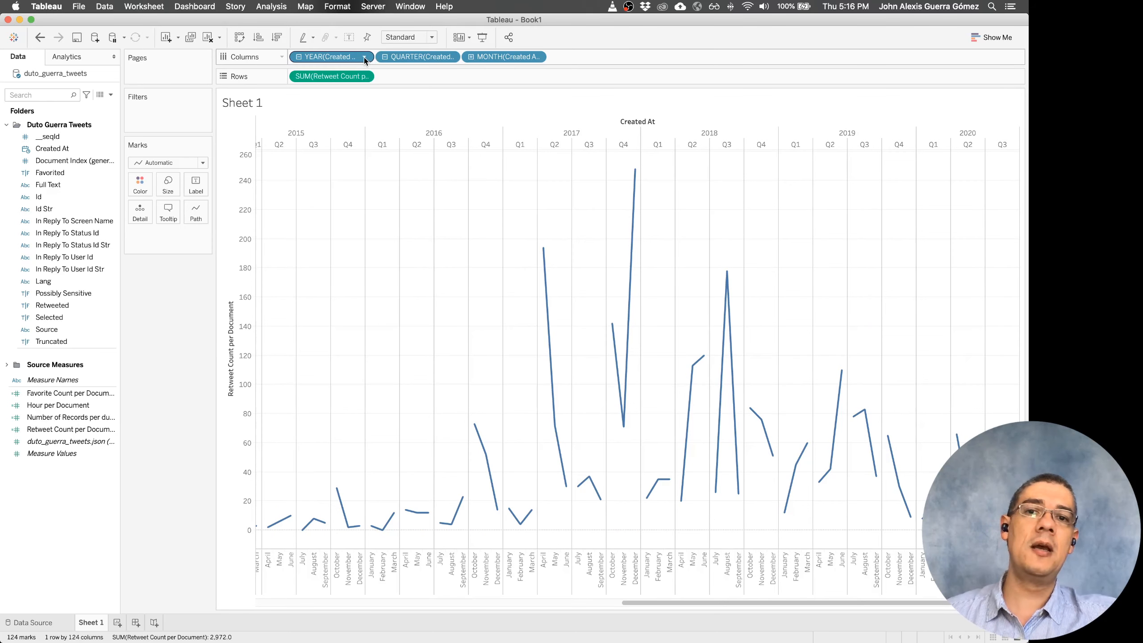
{"action": "left_click", "coordinate": [298, 57]}
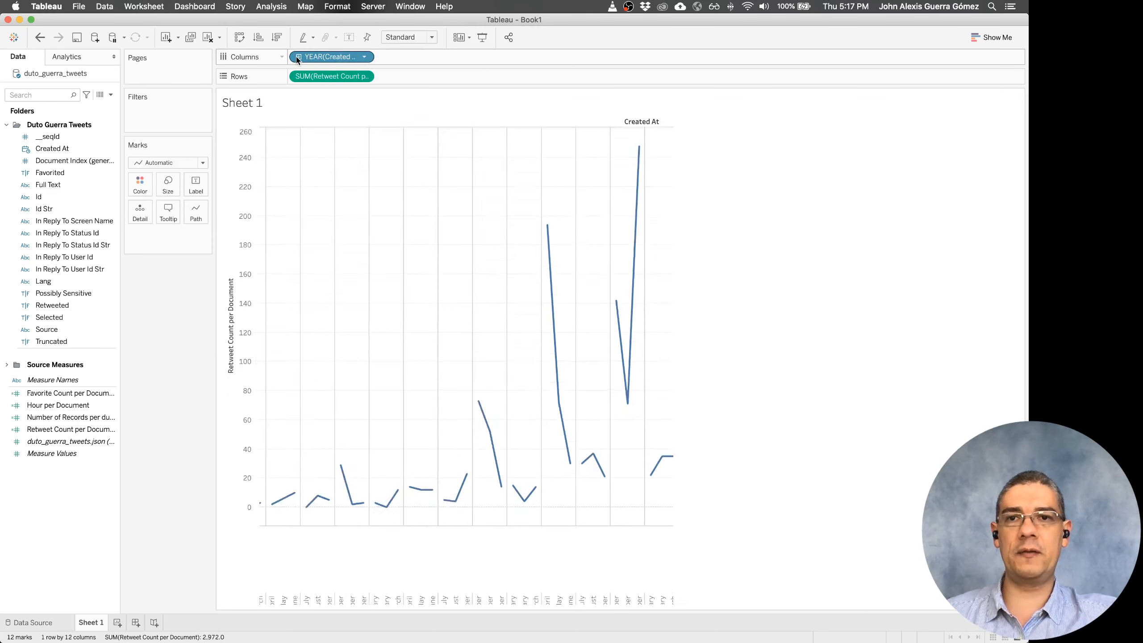
Step: Try plotting retweets by discrete day of the month and by continuous Day of Created At, and check the highest daily peak
{"action": "right_click", "coordinate": [346, 57]}
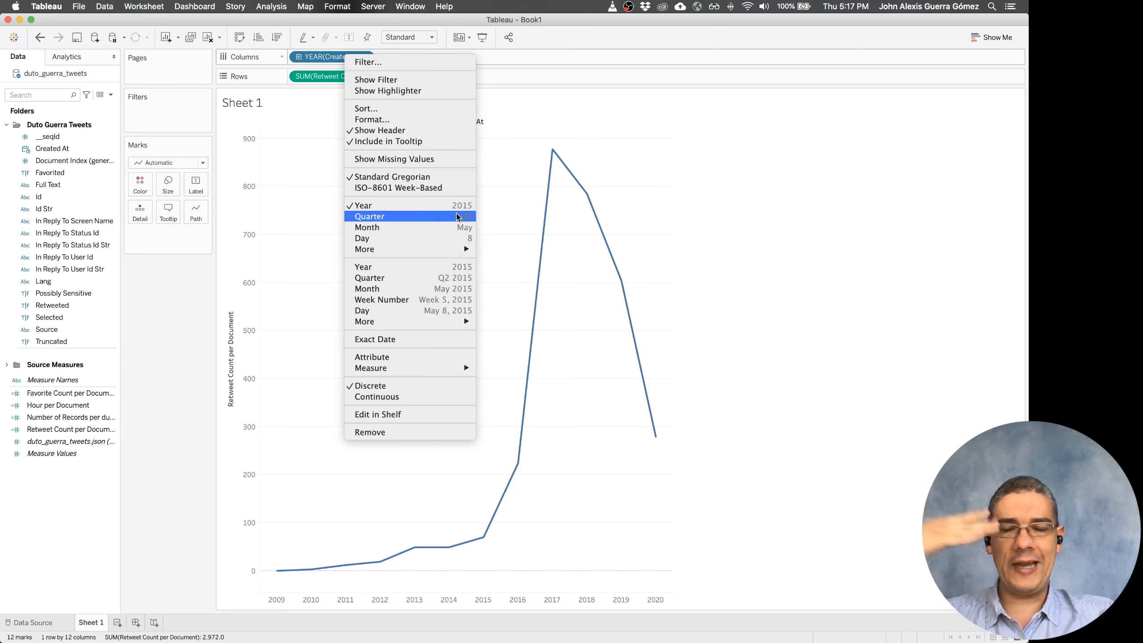
{"action": "mouse_move", "coordinate": [449, 251]}
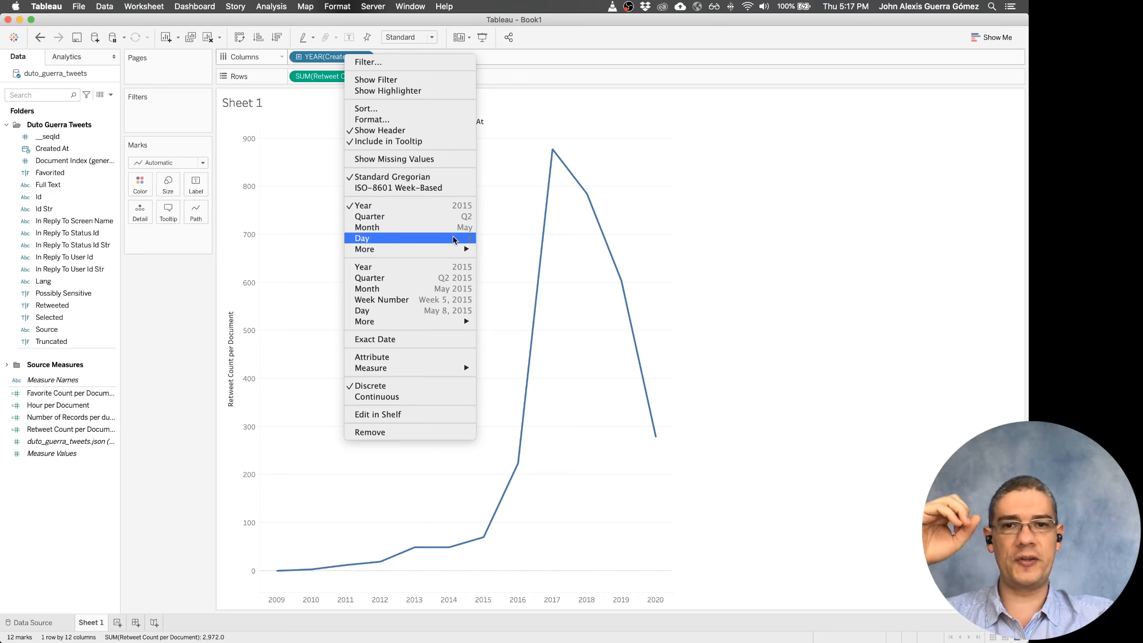
{"action": "left_click", "coordinate": [449, 238]}
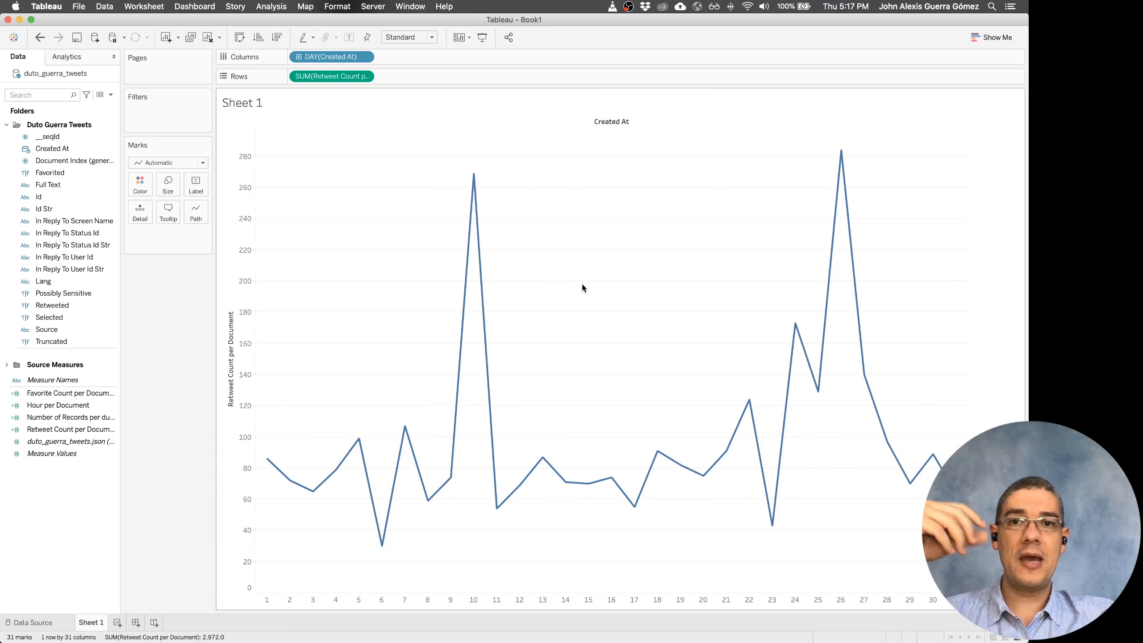
{"action": "left_click", "coordinate": [362, 58]}
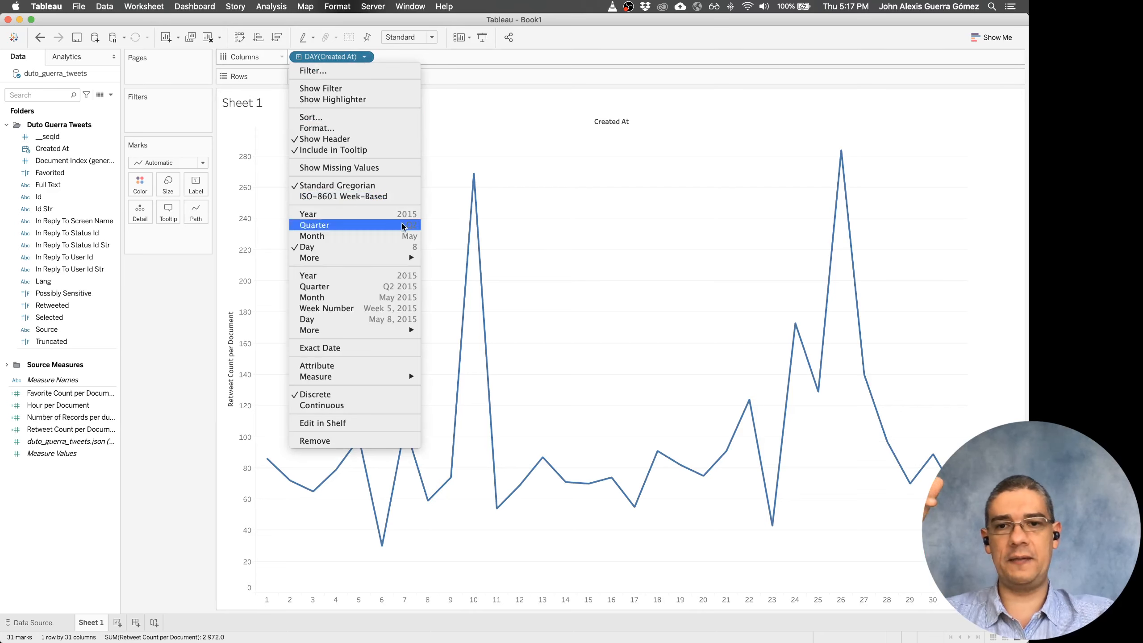
{"action": "left_click", "coordinate": [396, 319]}
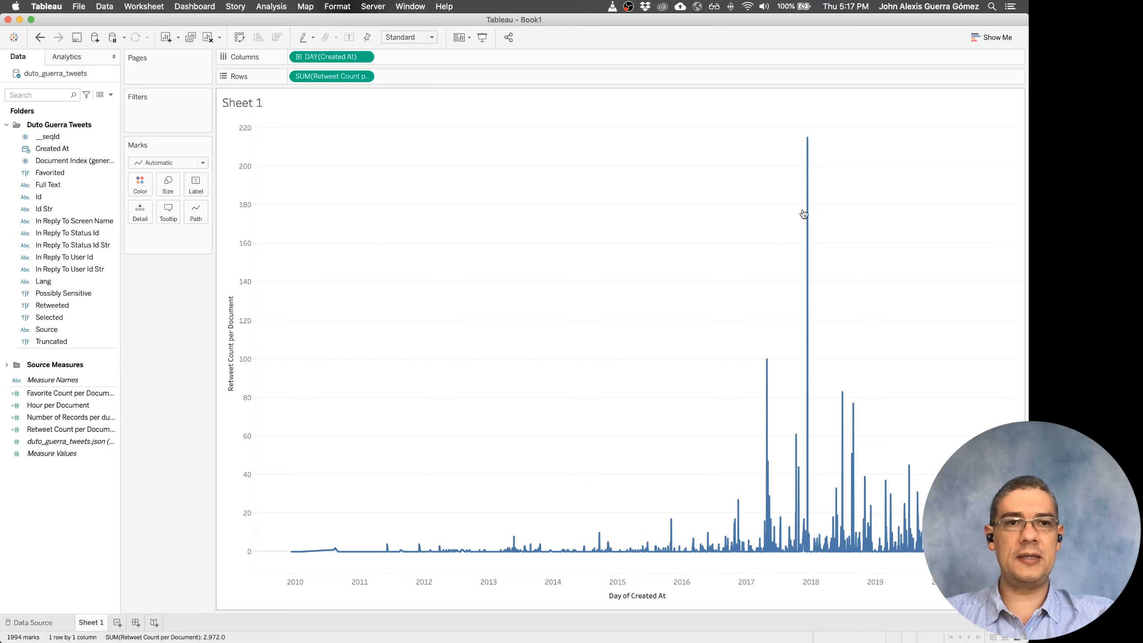
{"action": "mouse_move", "coordinate": [810, 154]}
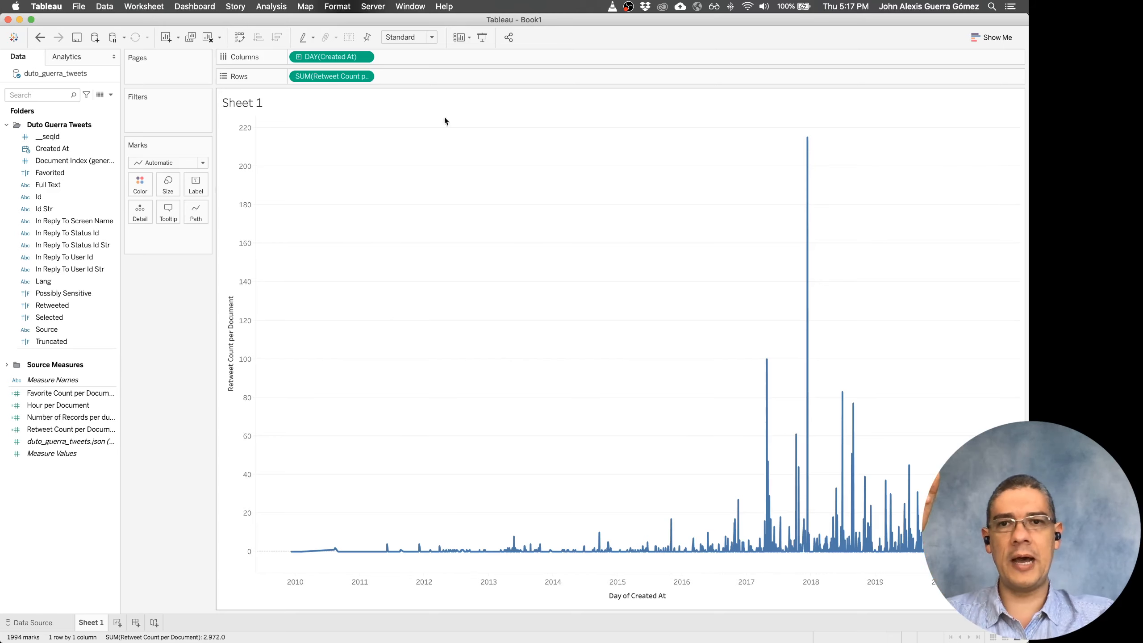
Step: Switch the Created At column to continuous Week Number, and settle on continuous Month for the timeline
{"action": "left_click", "coordinate": [365, 56]}
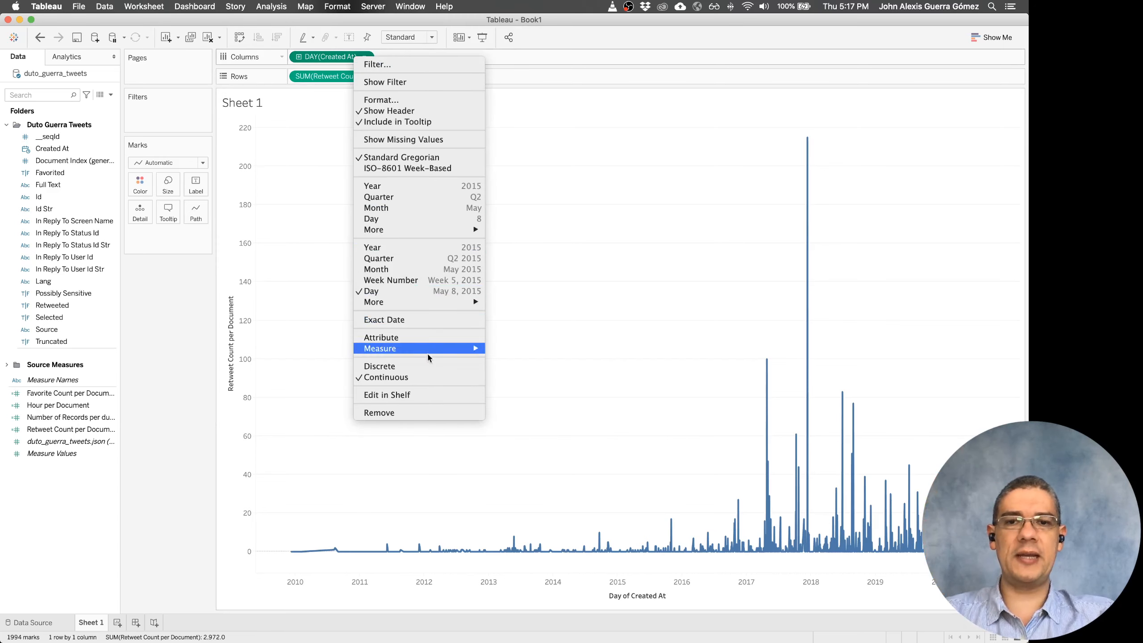
{"action": "left_click", "coordinate": [441, 280]}
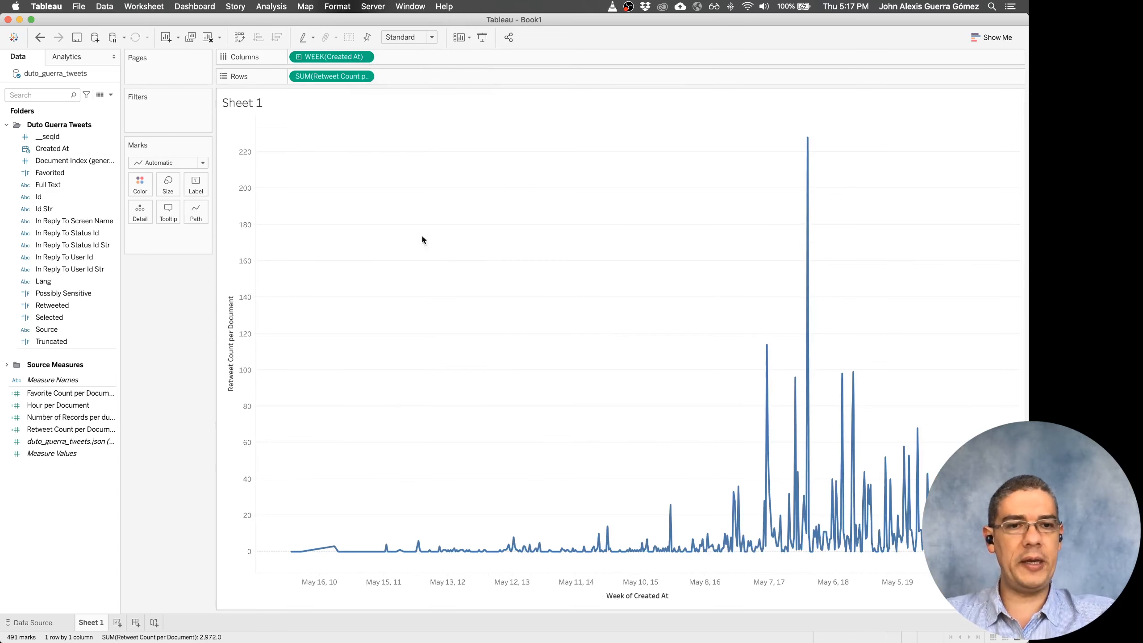
{"action": "left_click", "coordinate": [352, 58]}
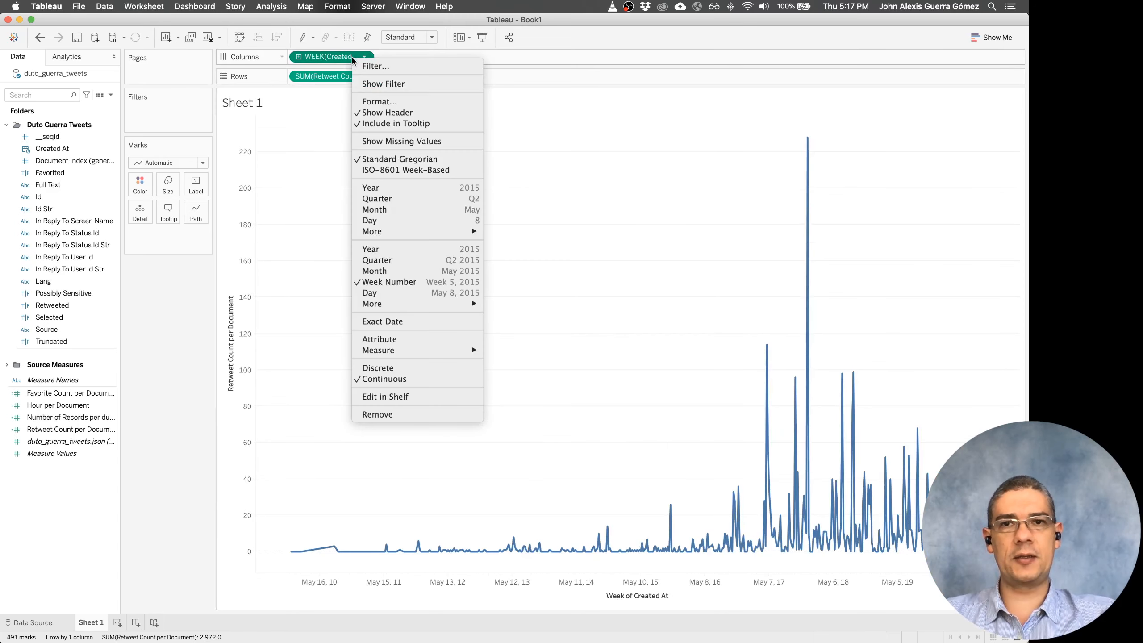
{"action": "left_click", "coordinate": [414, 268]}
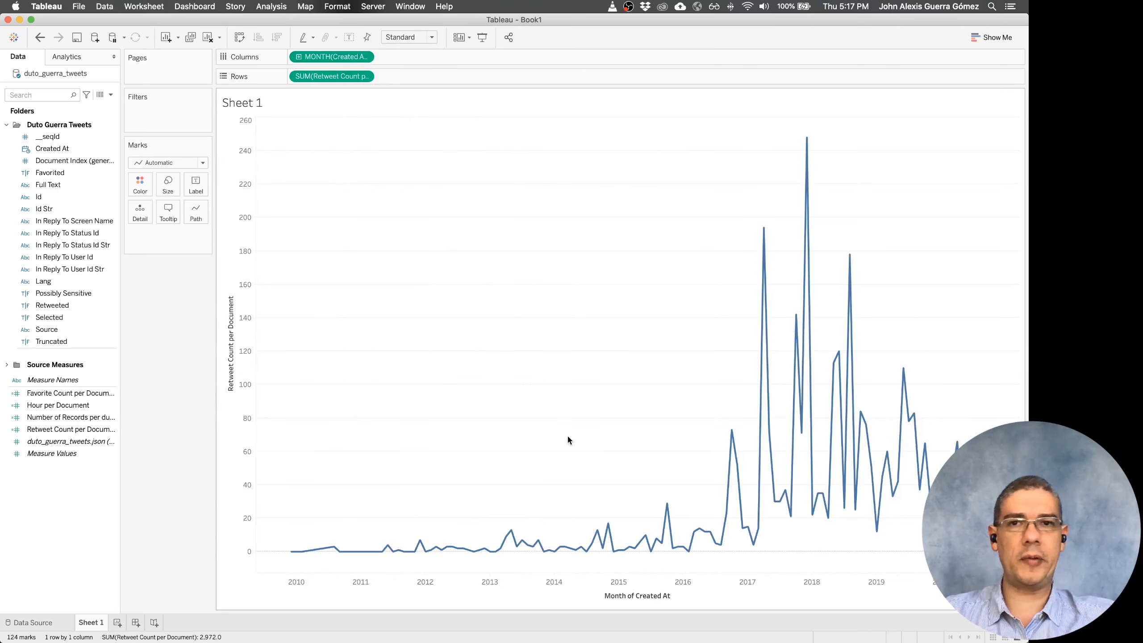
Step: Rename Sheet 1 as "timeline tweets per month"
{"action": "double_click", "coordinate": [91, 624]}
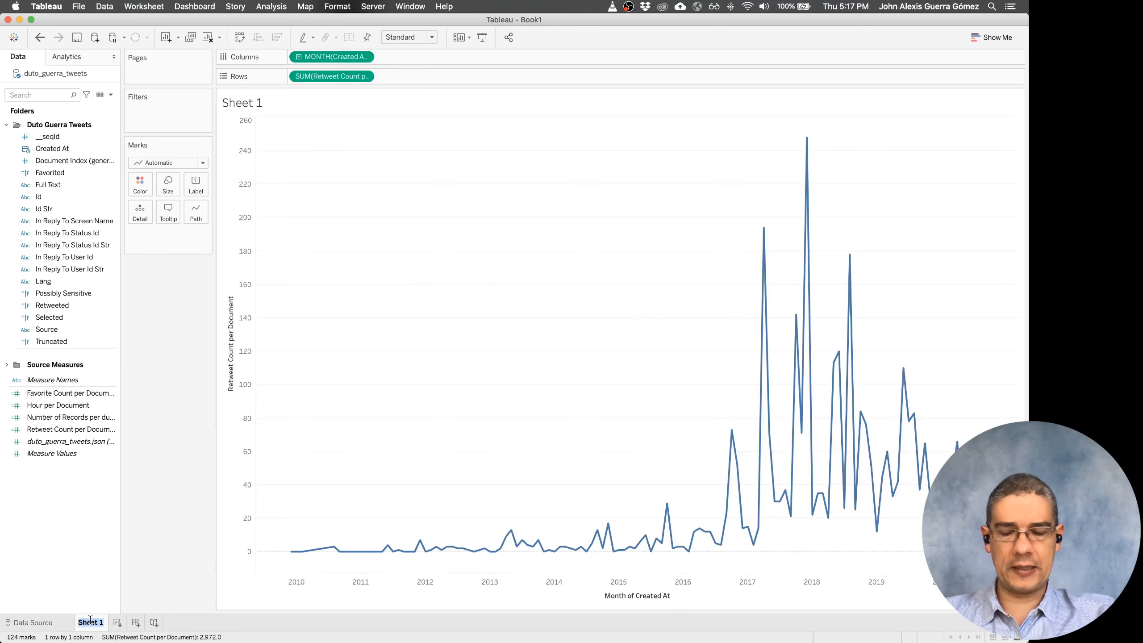
{"action": "type", "text": "timeline t"}
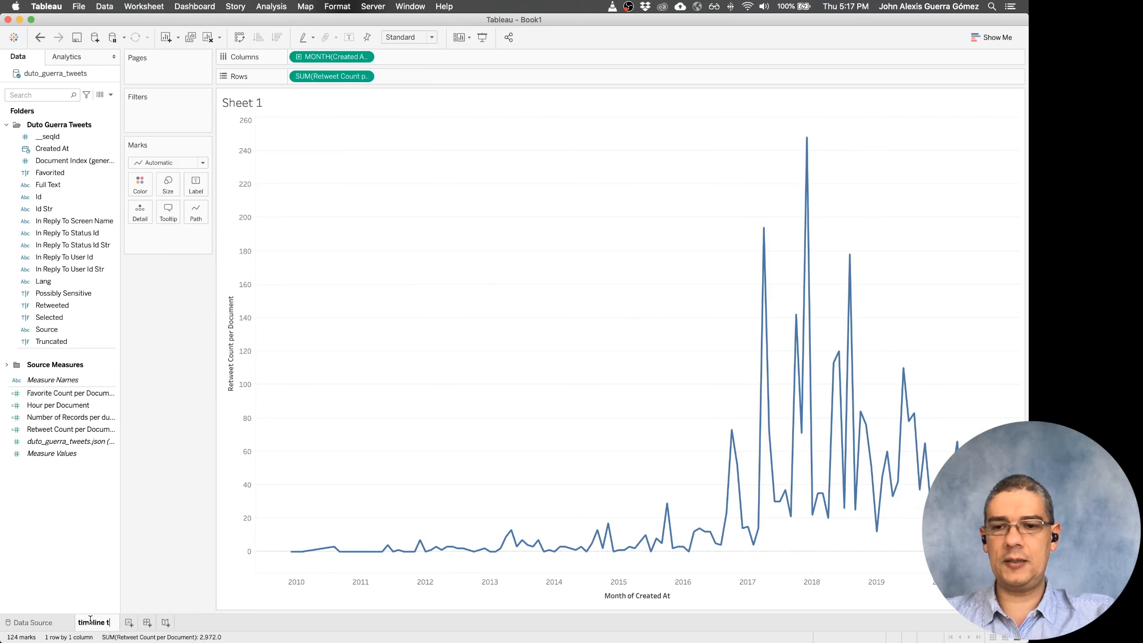
{"action": "type", "text": "weets "}
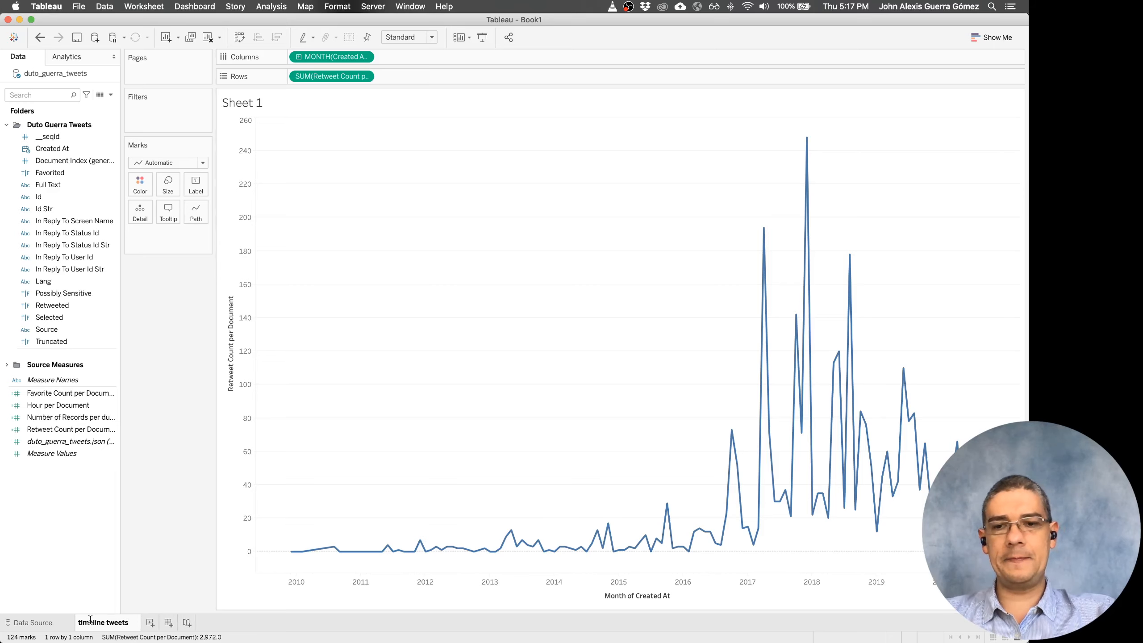
{"action": "type", "text": "per month"}
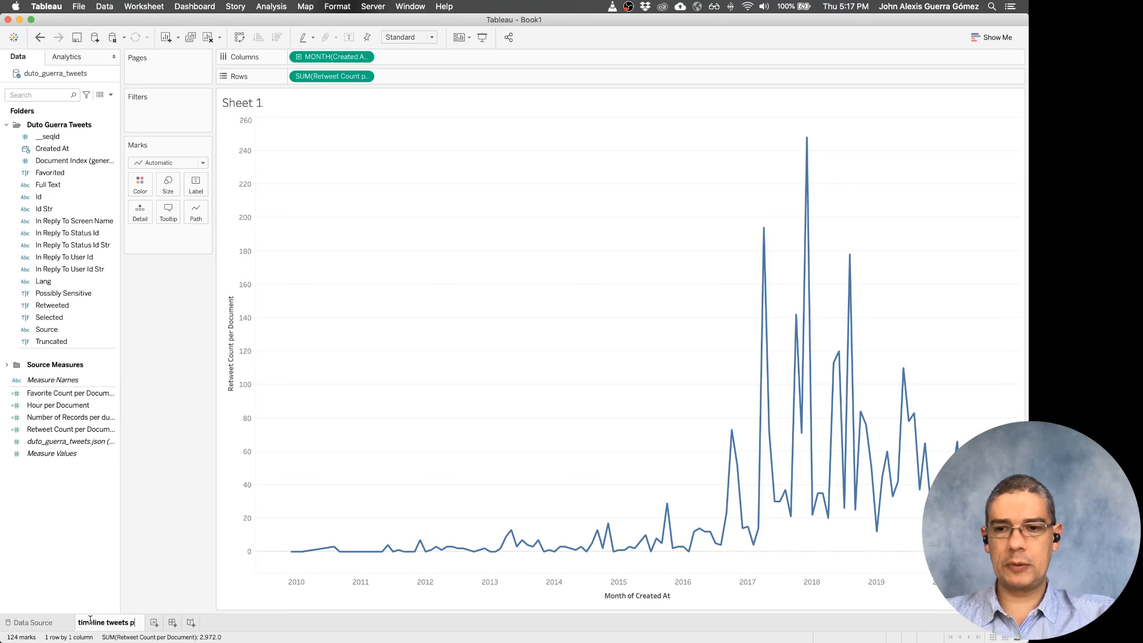
{"action": "key", "text": "Return"}
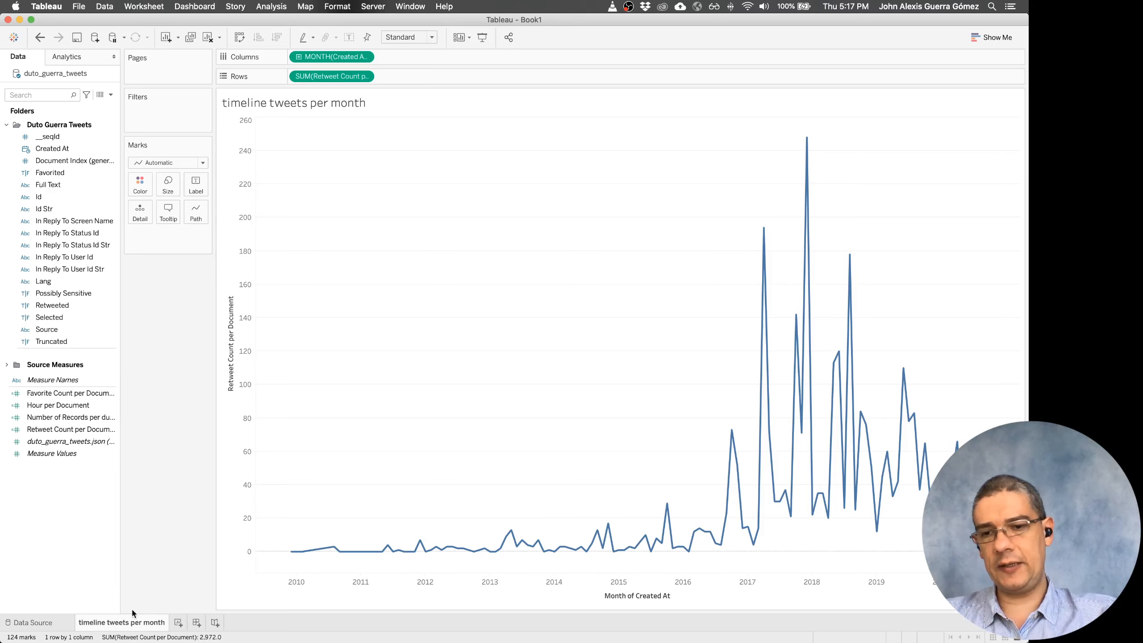
Step: Add a new worksheet and place Created At on both its columns and its rows
{"action": "left_click", "coordinate": [178, 622]}
{"action": "left_click_drag", "start_coordinate": [50, 148], "coordinate": [354, 57]}
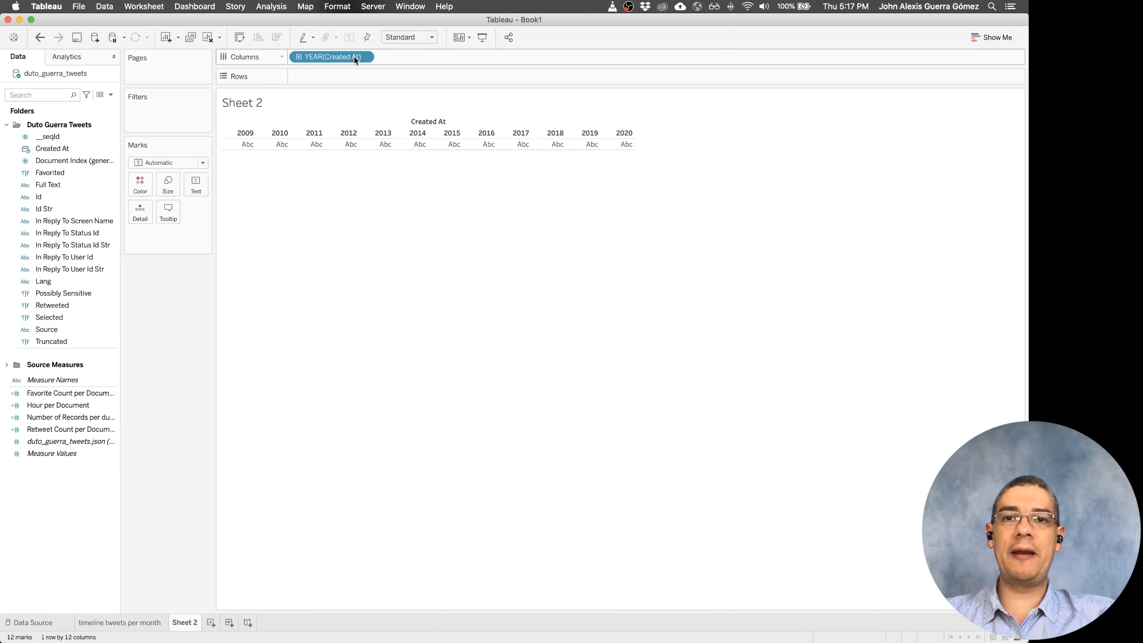
{"action": "left_click", "coordinate": [54, 151]}
{"action": "left_click_drag", "start_coordinate": [53, 155], "coordinate": [338, 84]}
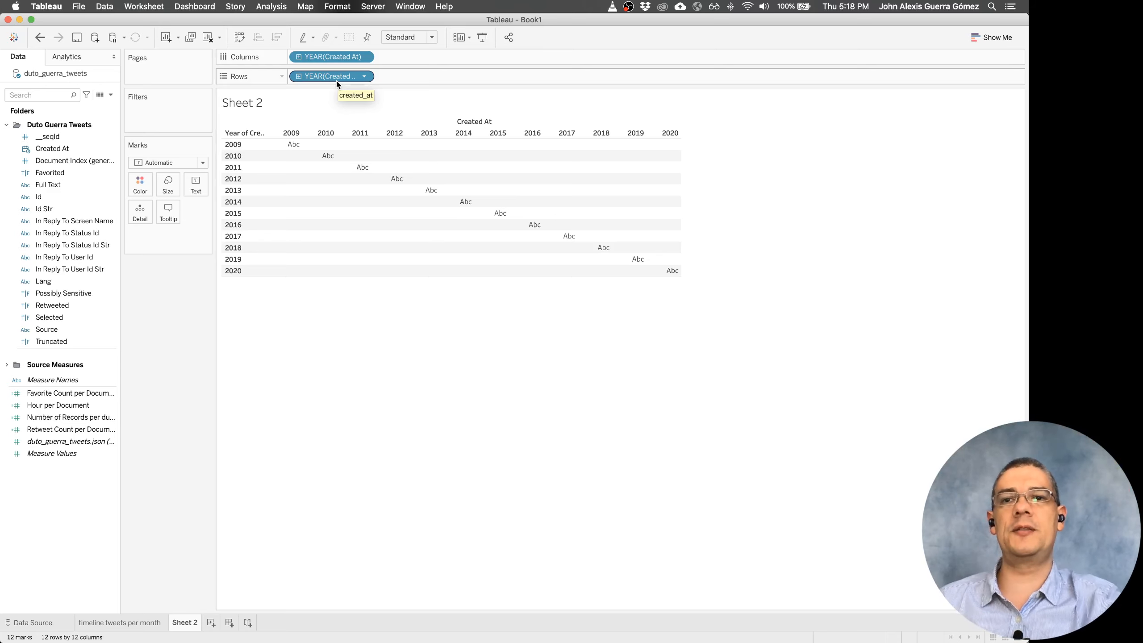
Step: Change the Created At date part on the columns to Hour
{"action": "left_click", "coordinate": [365, 57]}
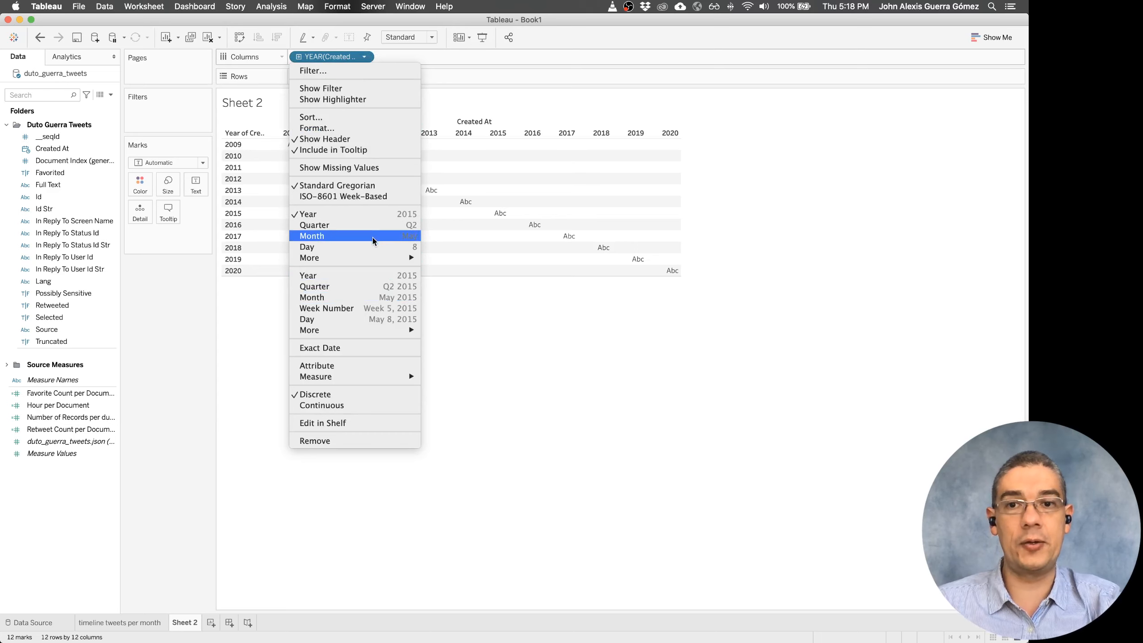
{"action": "mouse_move", "coordinate": [372, 262]}
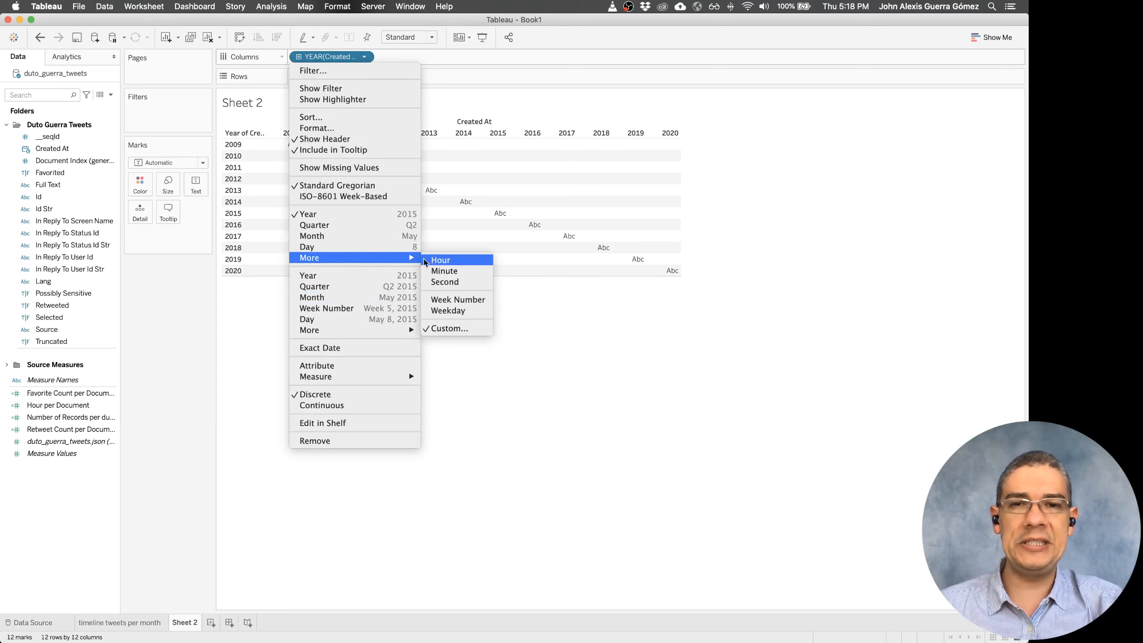
{"action": "left_click", "coordinate": [437, 263]}
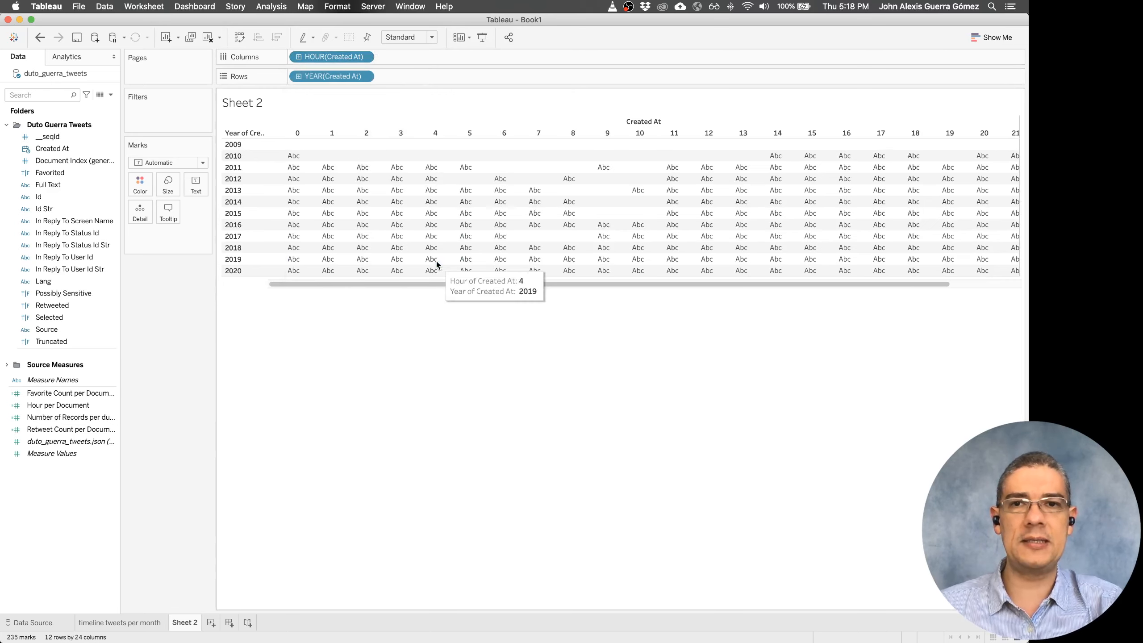
Step: Change the Created At date part on the rows to Weekday, and swap the rows and columns
{"action": "left_click", "coordinate": [364, 77]}
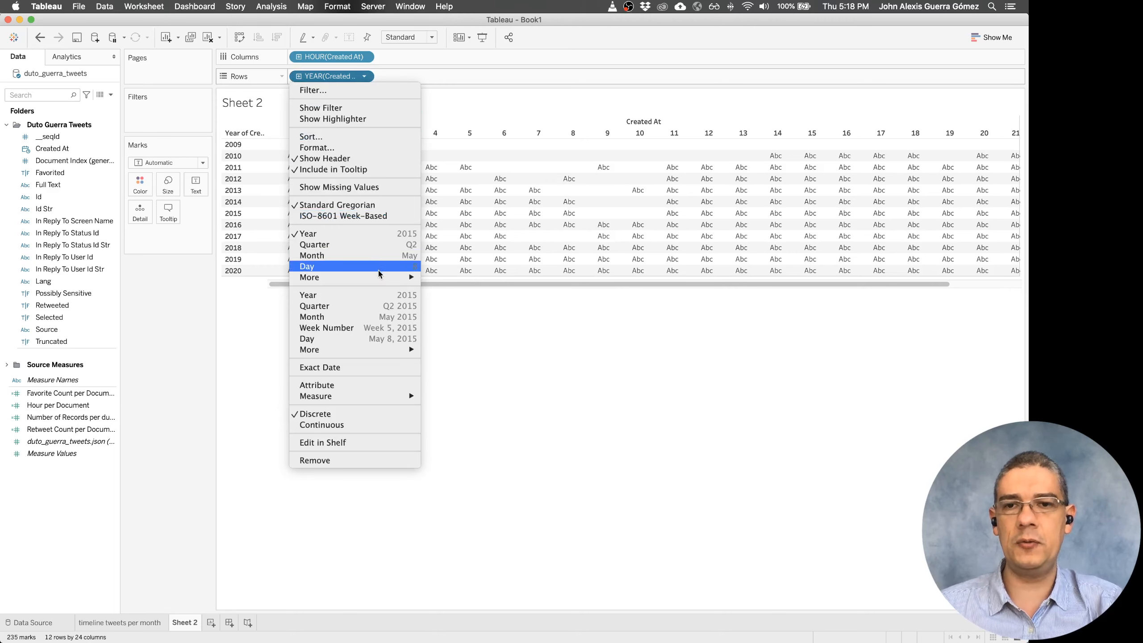
{"action": "mouse_move", "coordinate": [376, 278]}
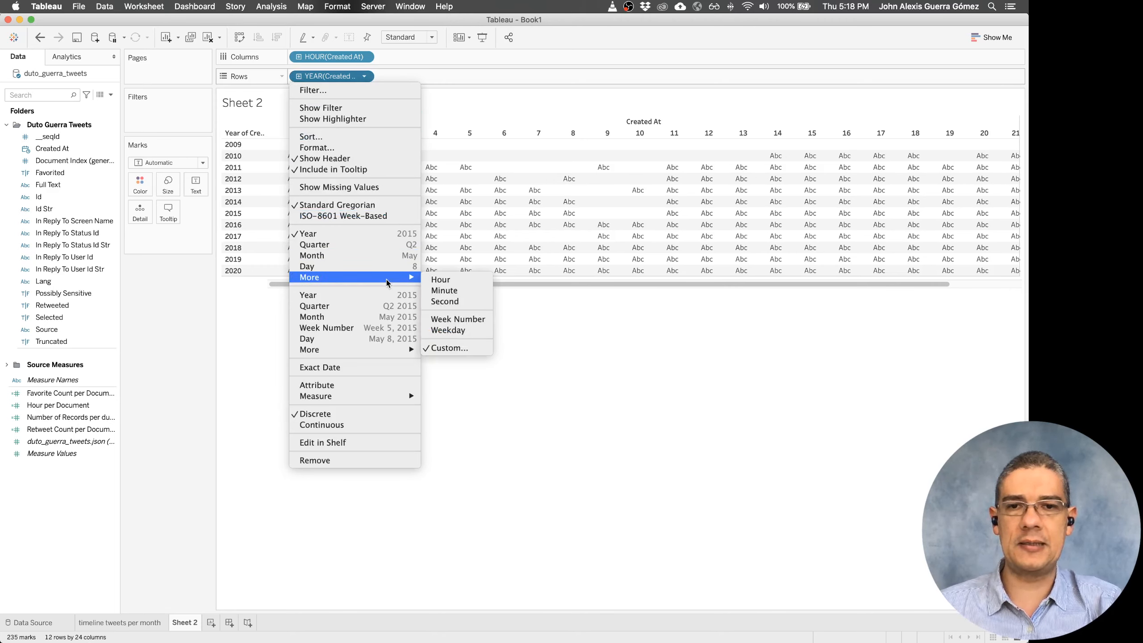
{"action": "left_click", "coordinate": [453, 330]}
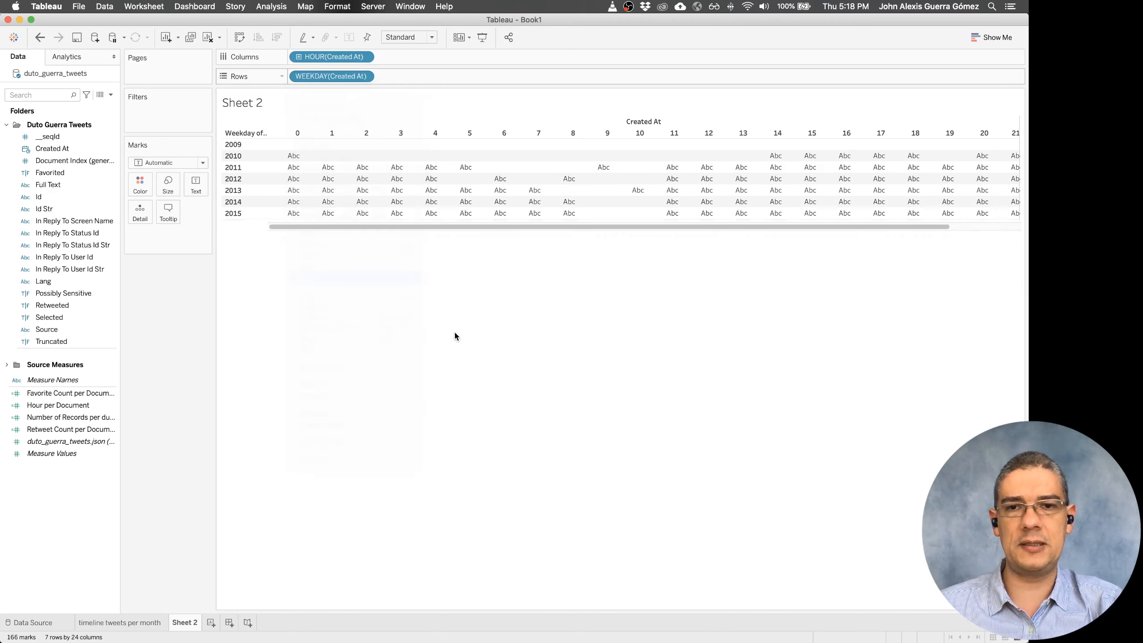
{"action": "left_click", "coordinate": [240, 38]}
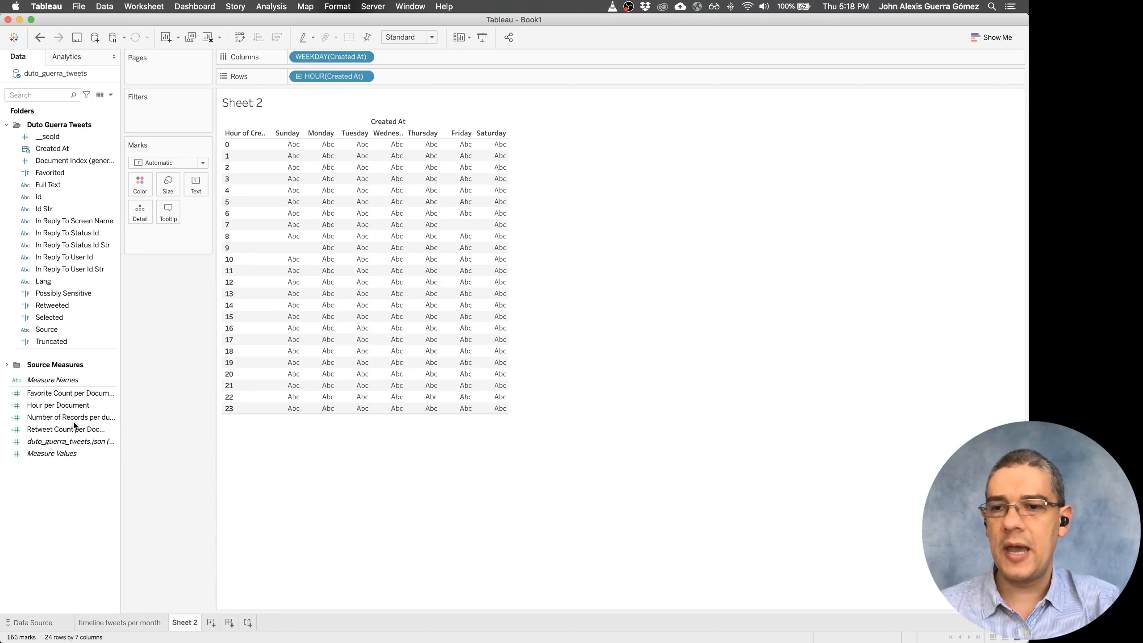
Step: Try coloring the weekday-by-hour grid by Retweet Count per Document, check the Sunday cell at hour 16, and remove that measure
{"action": "left_click_drag", "start_coordinate": [67, 431], "coordinate": [140, 183]}
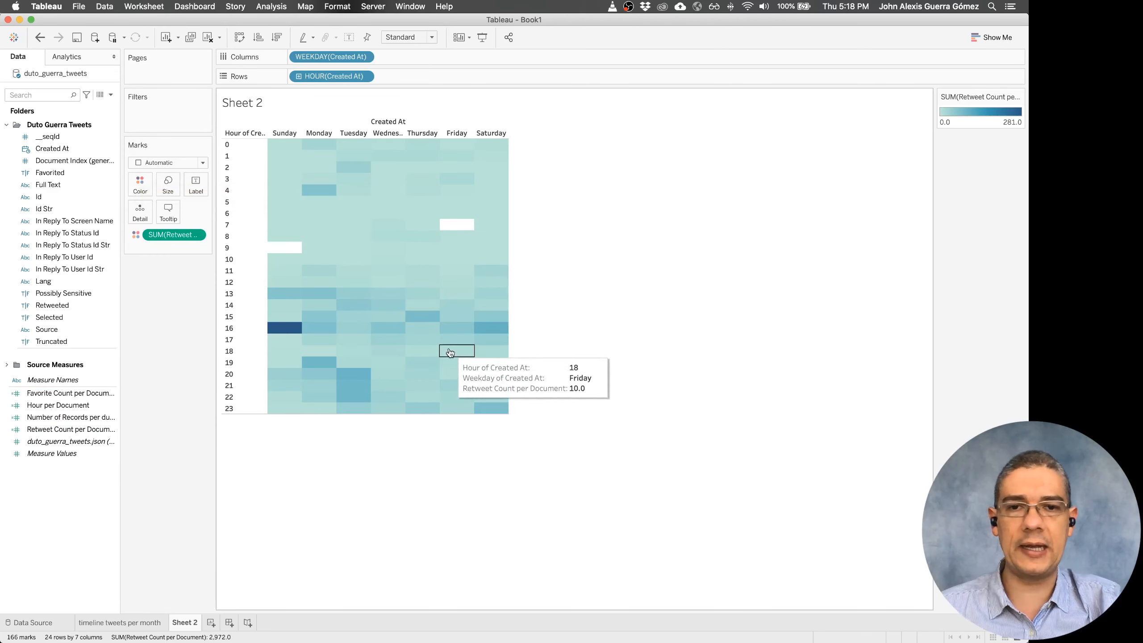
{"action": "mouse_move", "coordinate": [298, 332]}
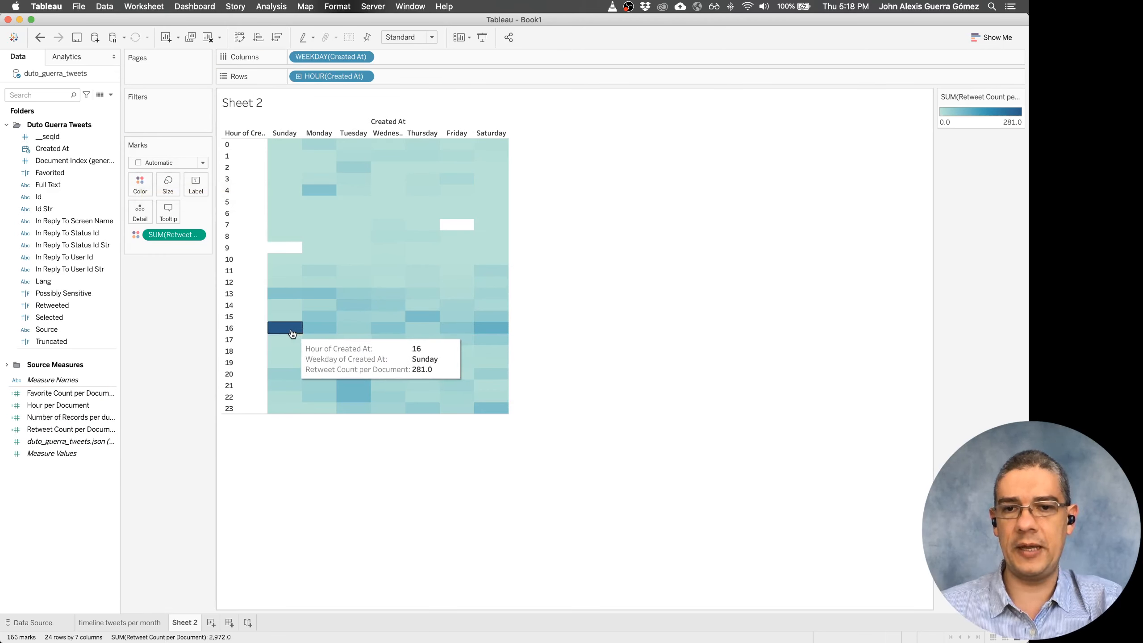
{"action": "left_click_drag", "start_coordinate": [191, 236], "coordinate": [182, 338]}
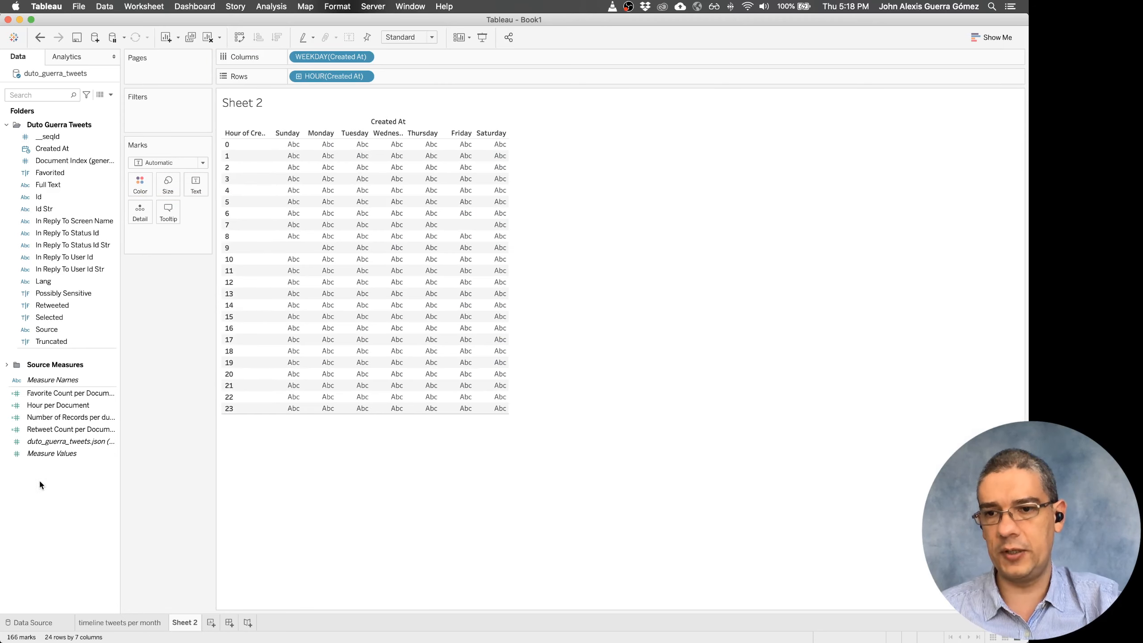
Step: Color the weekday-by-hour grid by Number of Records per duto_guerra_tweets.json, and check the Tuesday cell at hour 11
{"action": "left_click_drag", "start_coordinate": [55, 436], "coordinate": [143, 185]}
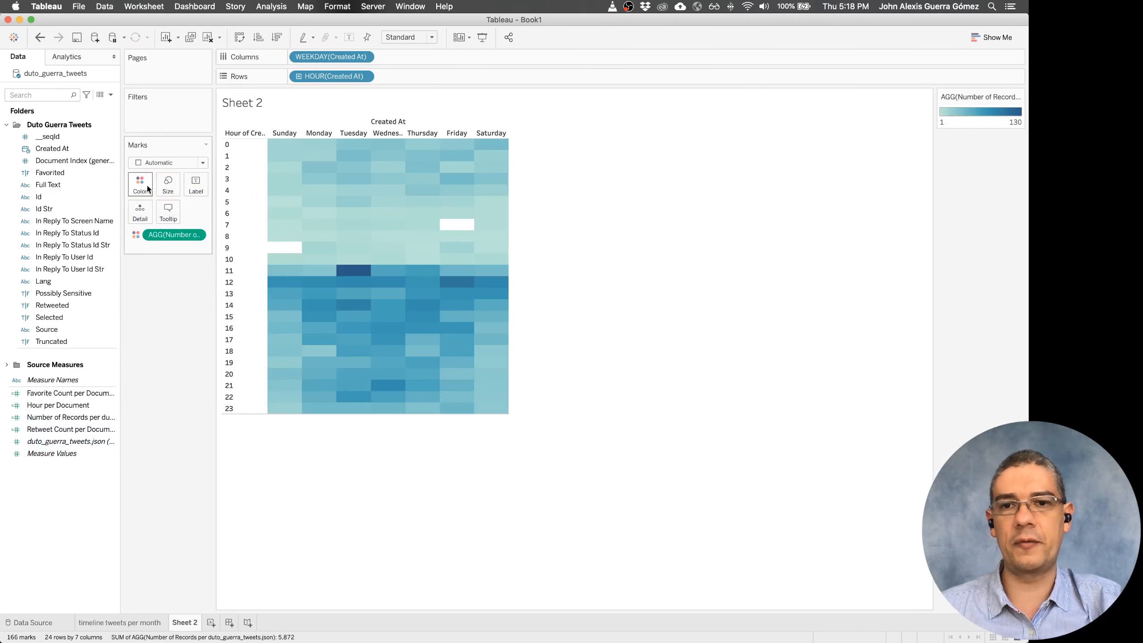
{"action": "mouse_move", "coordinate": [362, 275]}
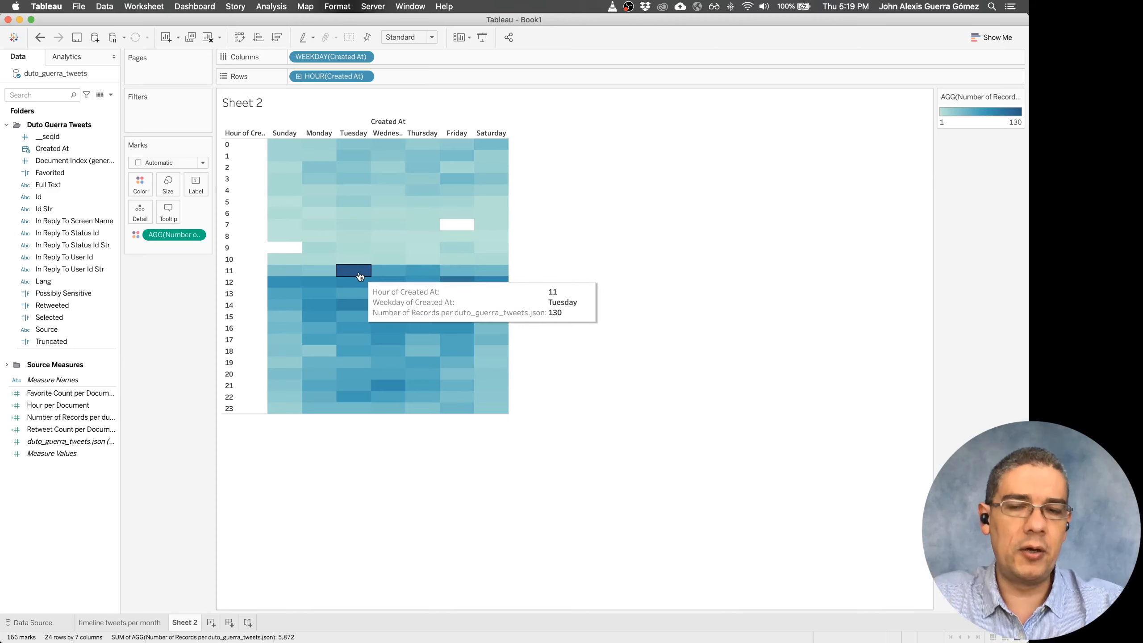
Step: Rename the weekday-by-hour sheet as "Heatmap number of tweets"
{"action": "double_click", "coordinate": [184, 623]}
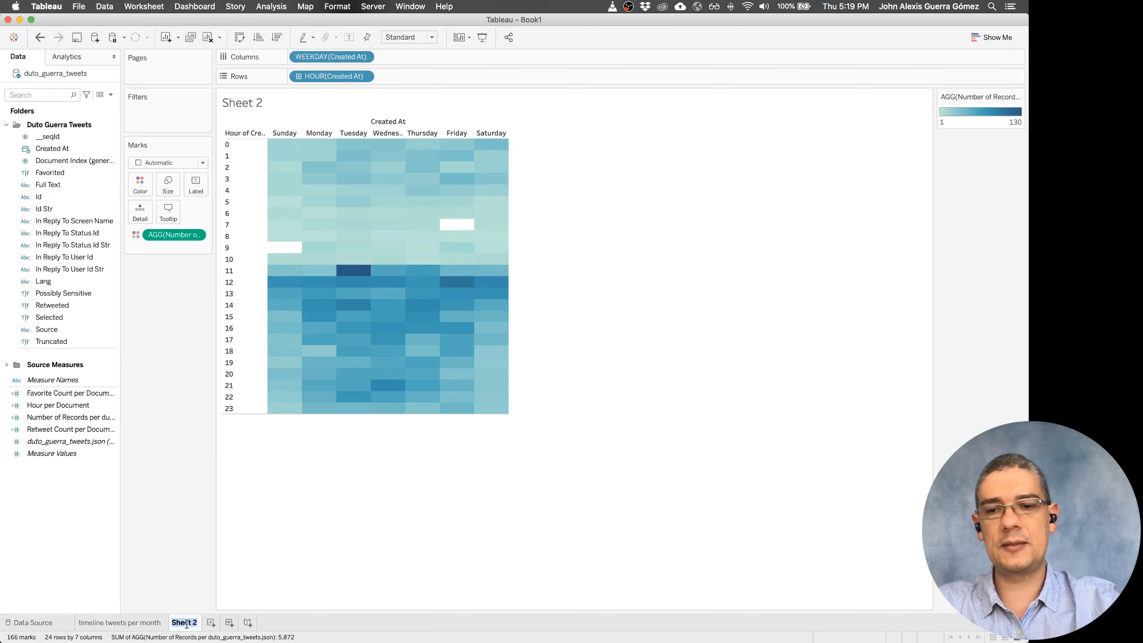
{"action": "type", "text": "Heatmap twe"}
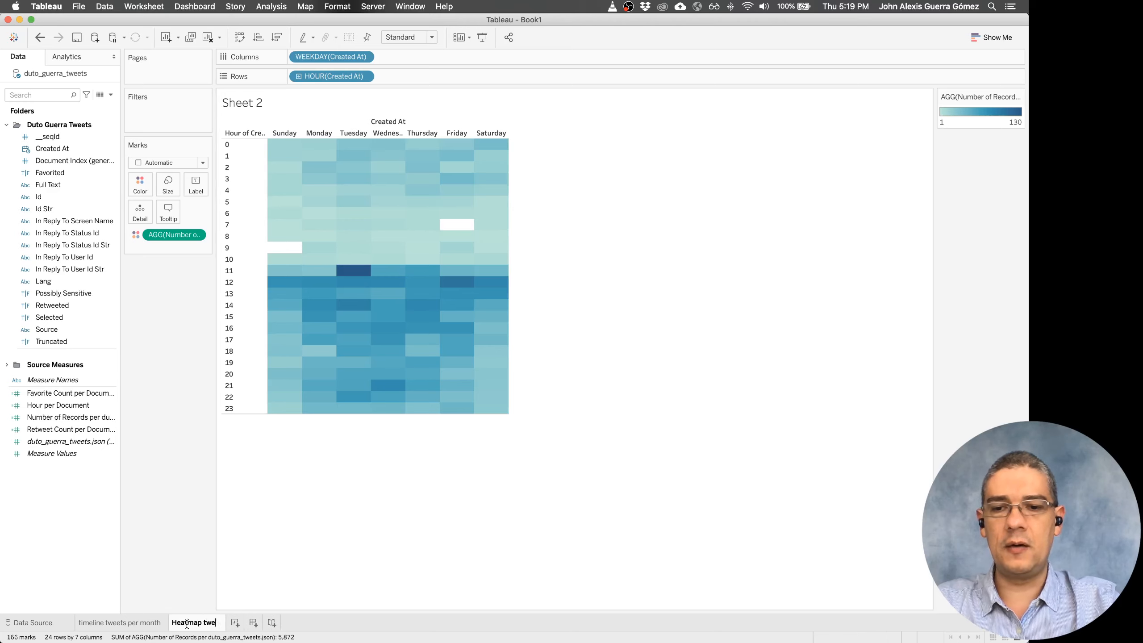
{"action": "type", "text": "etnumb"}
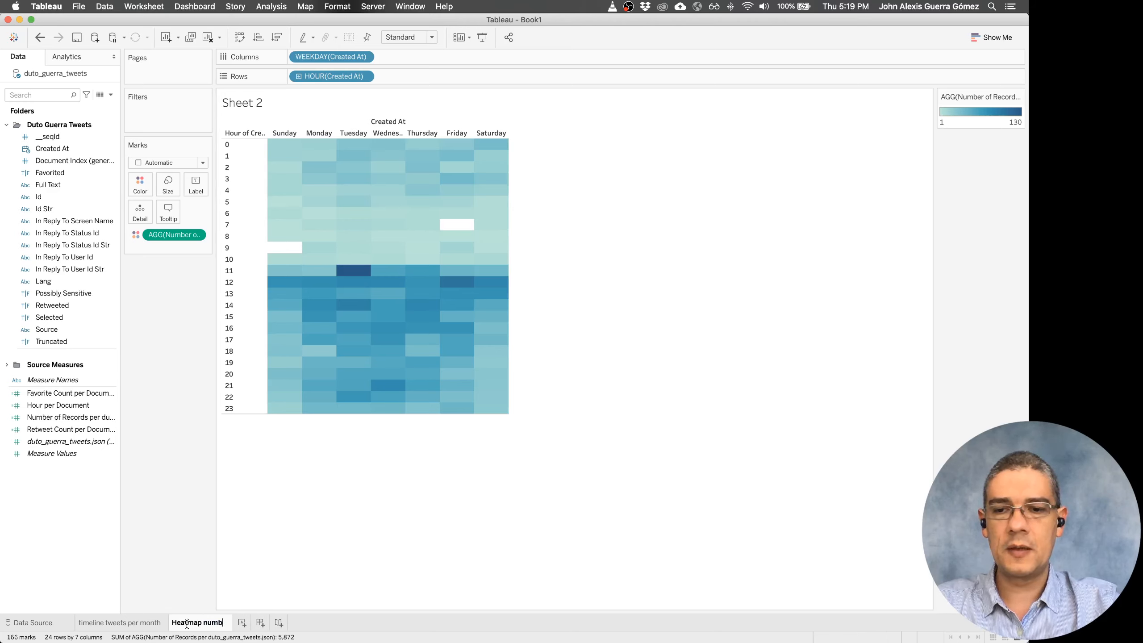
{"action": "type", "text": "er of tweets"}
{"action": "key", "text": "Return"}
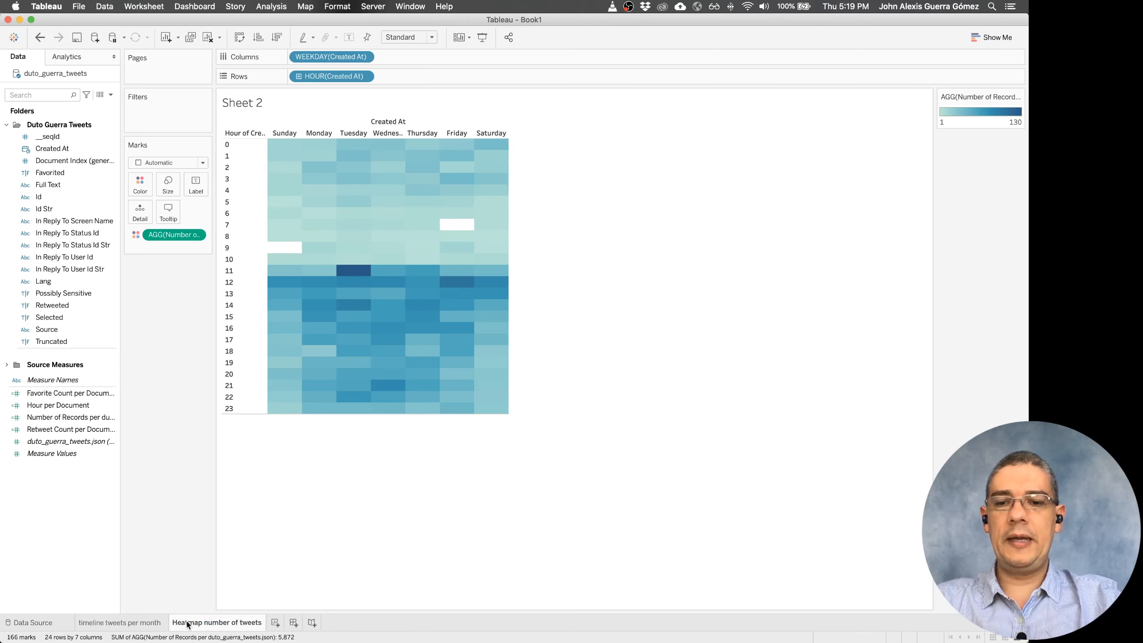
Step: Duplicate the Heatmap number of tweets sheet and color the copy by Retweet Count per Document instead of the record count
{"action": "right_click", "coordinate": [229, 624]}
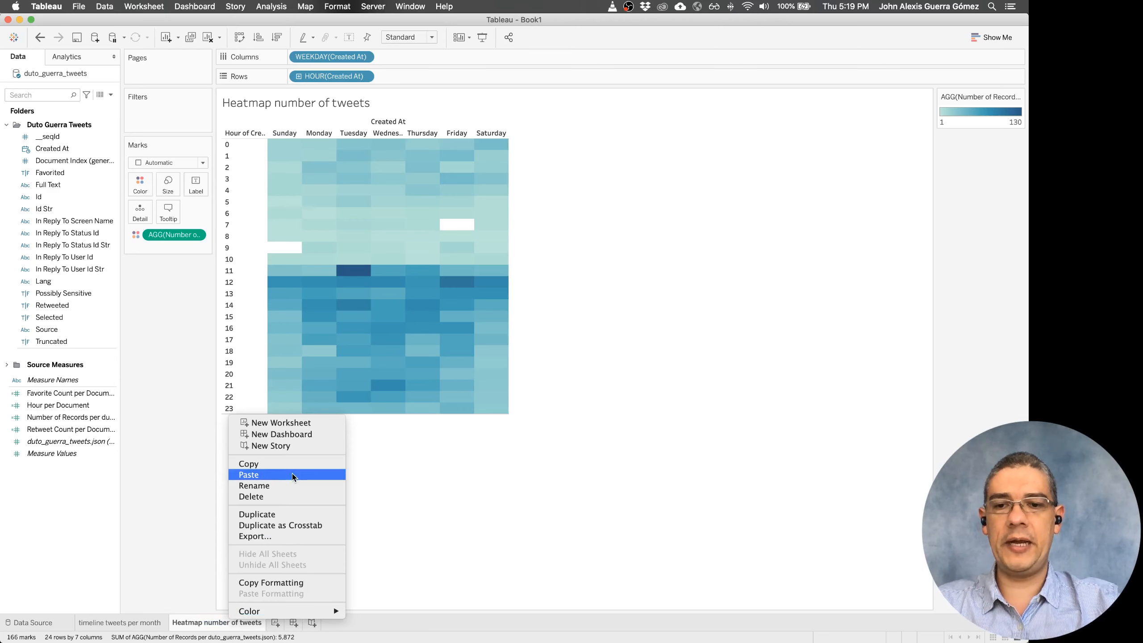
{"action": "left_click", "coordinate": [252, 515]}
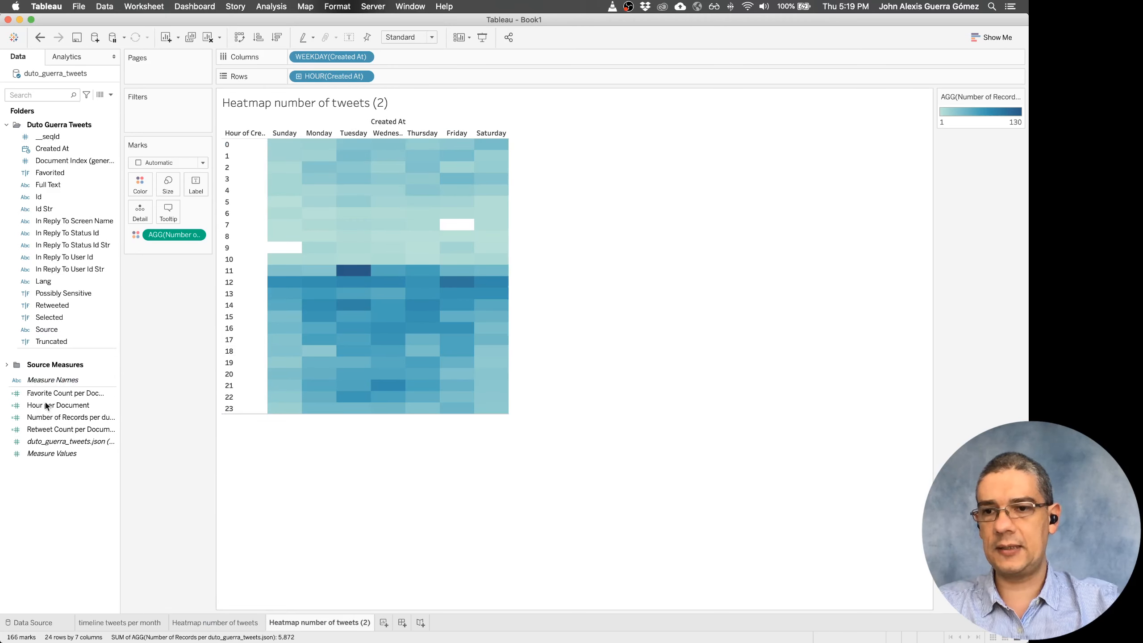
{"action": "left_click_drag", "start_coordinate": [46, 437], "coordinate": [138, 188]}
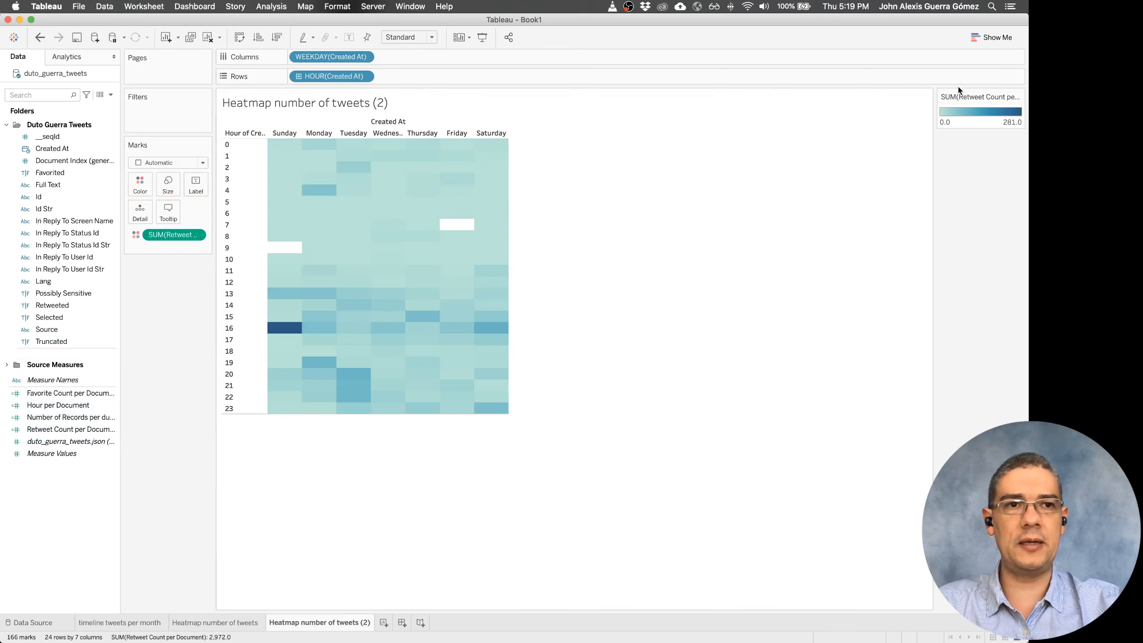
Step: Change the color palette of the duplicated retweet heatmap to Orange
{"action": "left_click", "coordinate": [140, 189]}
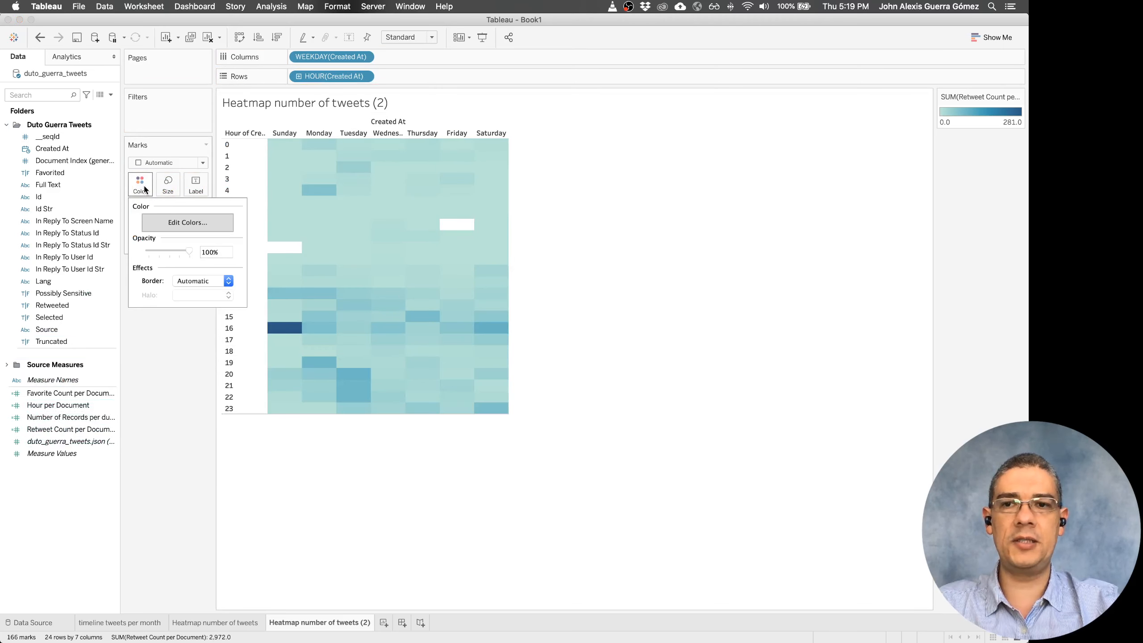
{"action": "left_click", "coordinate": [187, 222]}
{"action": "left_click", "coordinate": [623, 267]}
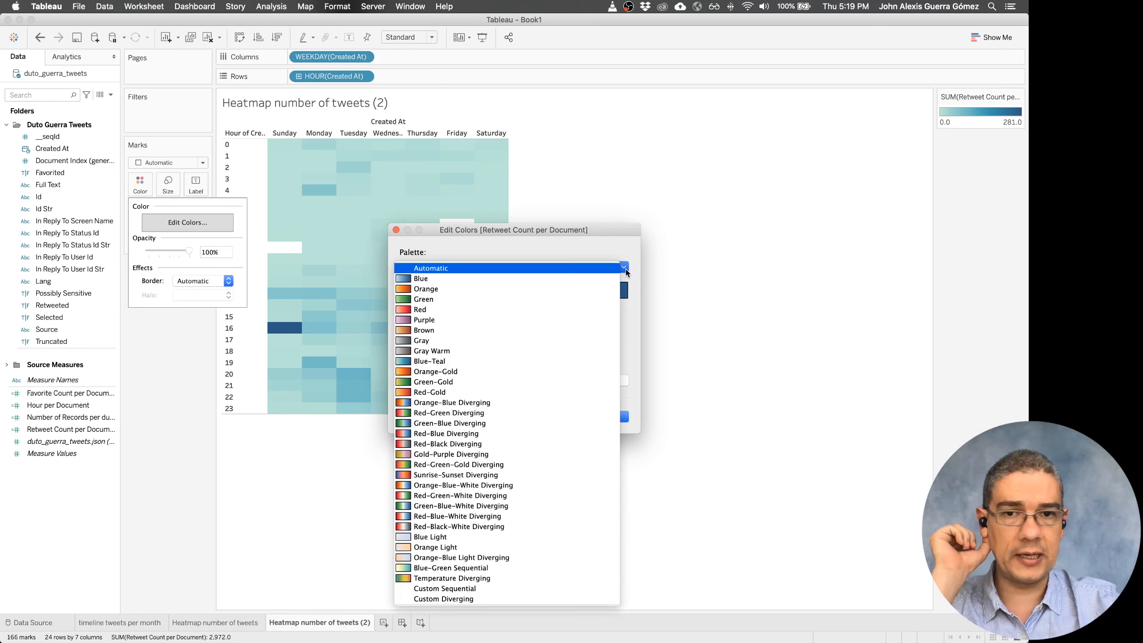
{"action": "left_click", "coordinate": [583, 288]}
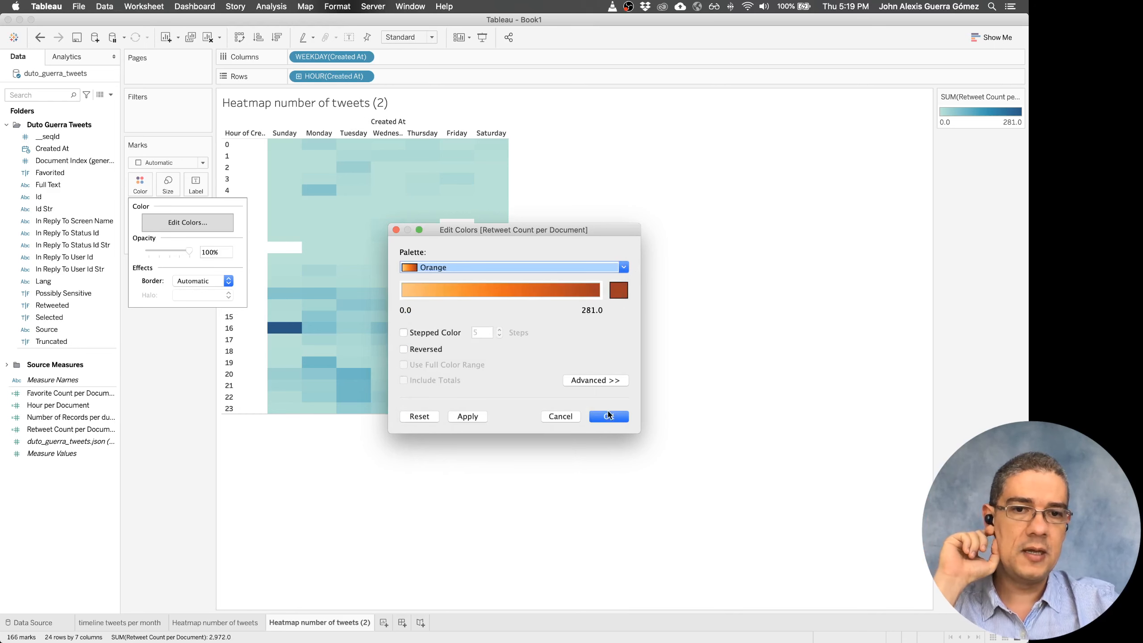
{"action": "left_click", "coordinate": [608, 415]}
{"action": "mouse_move", "coordinate": [297, 335]}
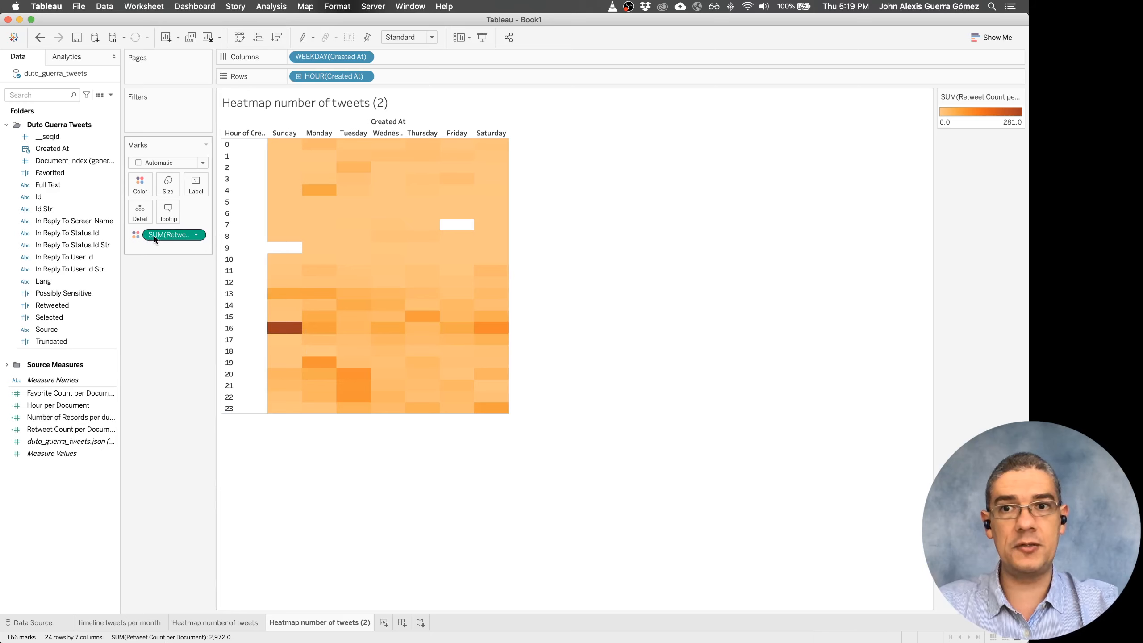
Step: Change the aggregation of the Retweet Count per Document color measure to Average, and check the Sunday cell at hour 16
{"action": "left_click", "coordinate": [196, 235]}
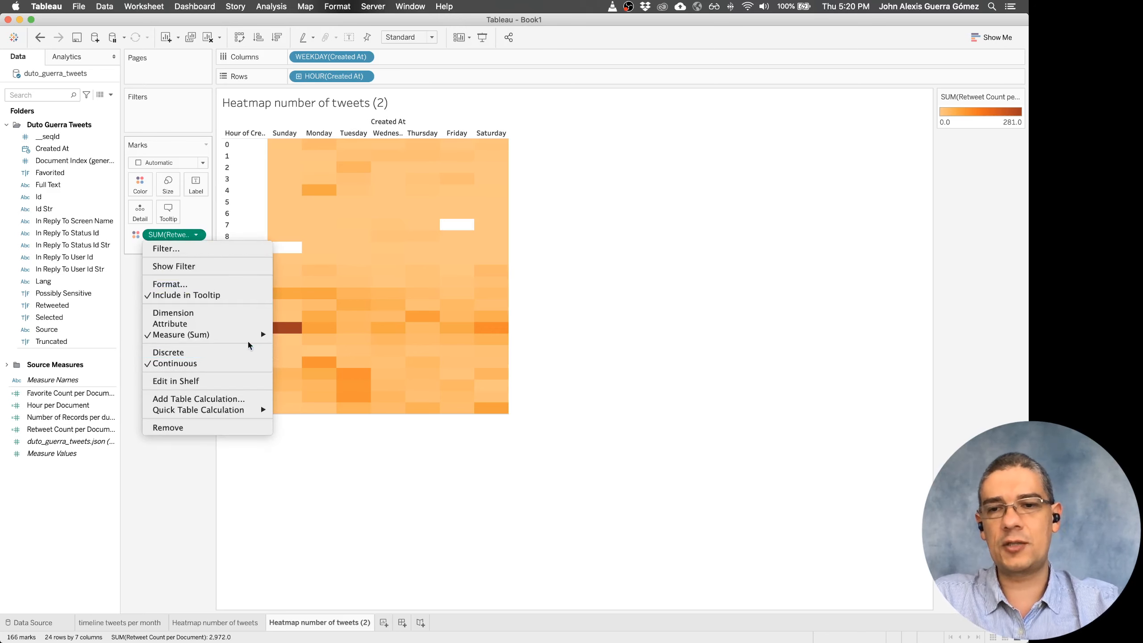
{"action": "mouse_move", "coordinate": [256, 335]}
{"action": "left_click", "coordinate": [311, 346]}
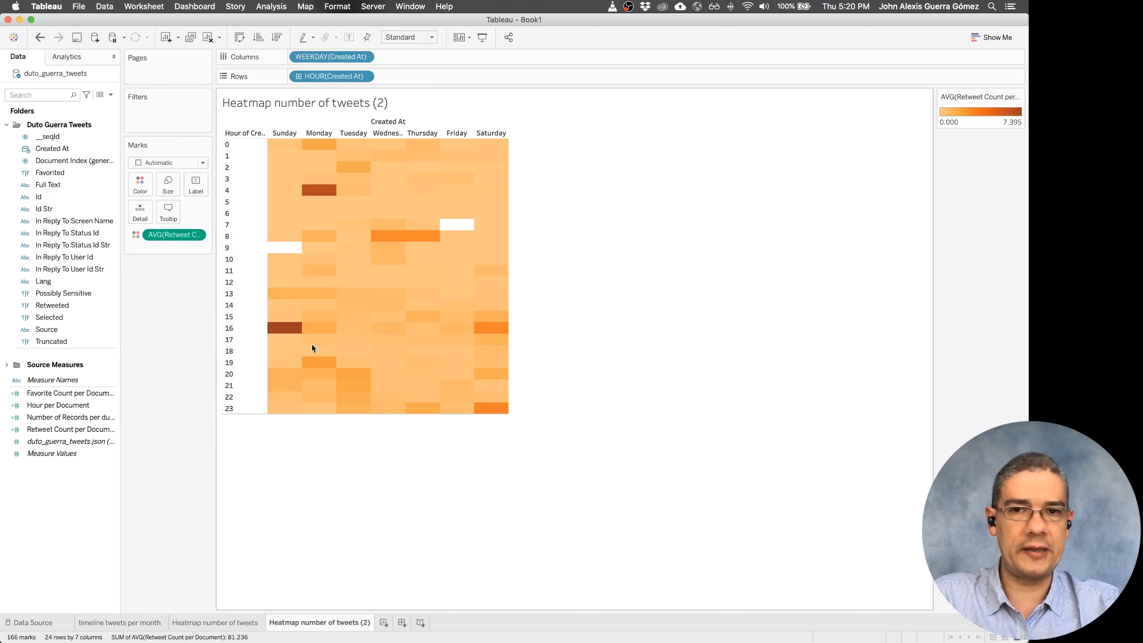
{"action": "mouse_move", "coordinate": [293, 331]}
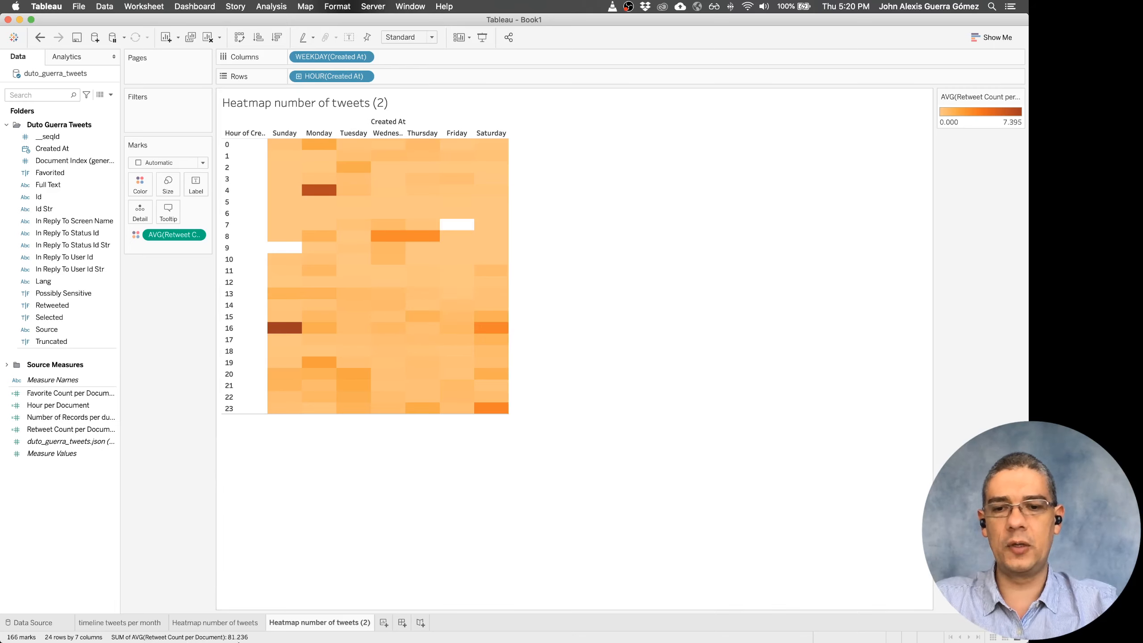
Step: Rename the duplicated heatmap sheet as "Heatmap number of rts"
{"action": "double_click", "coordinate": [295, 624]}
{"action": "key", "text": "Right"}
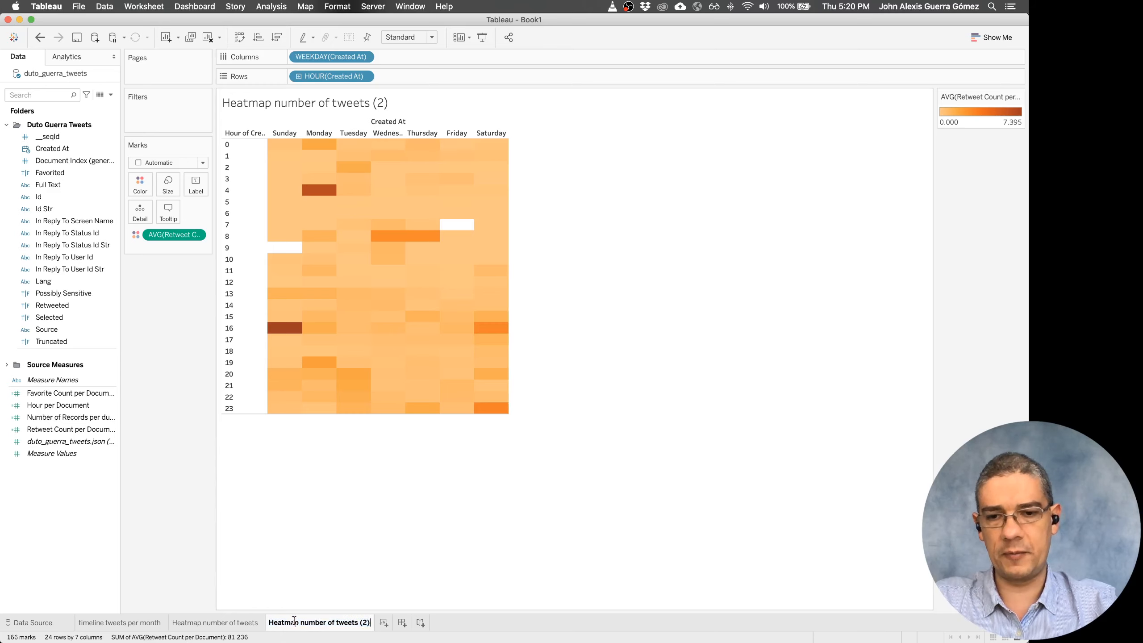
{"action": "key", "text": "BackSpace"}
{"action": "key", "text": "BackSpace"}
{"action": "key", "text": "BackSpace"}
{"action": "key", "text": "BackSpace"}
{"action": "key", "text": "BackSpace"}
{"action": "key", "text": "BackSpace"}
{"action": "key", "text": "BackSpace"}
{"action": "key", "text": "BackSpace"}
{"action": "key", "text": "BackSpace"}
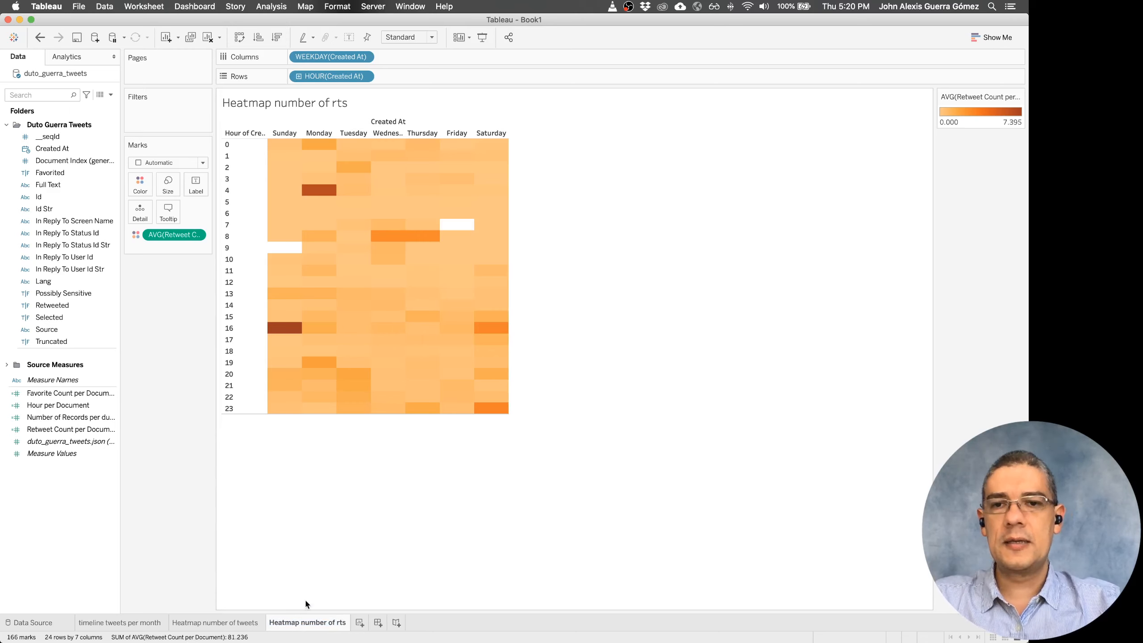
Step: Compare the retweet heatmap with the Heatmap number of tweets sheet, and return to the retweet heatmap
{"action": "mouse_move", "coordinate": [342, 209]}
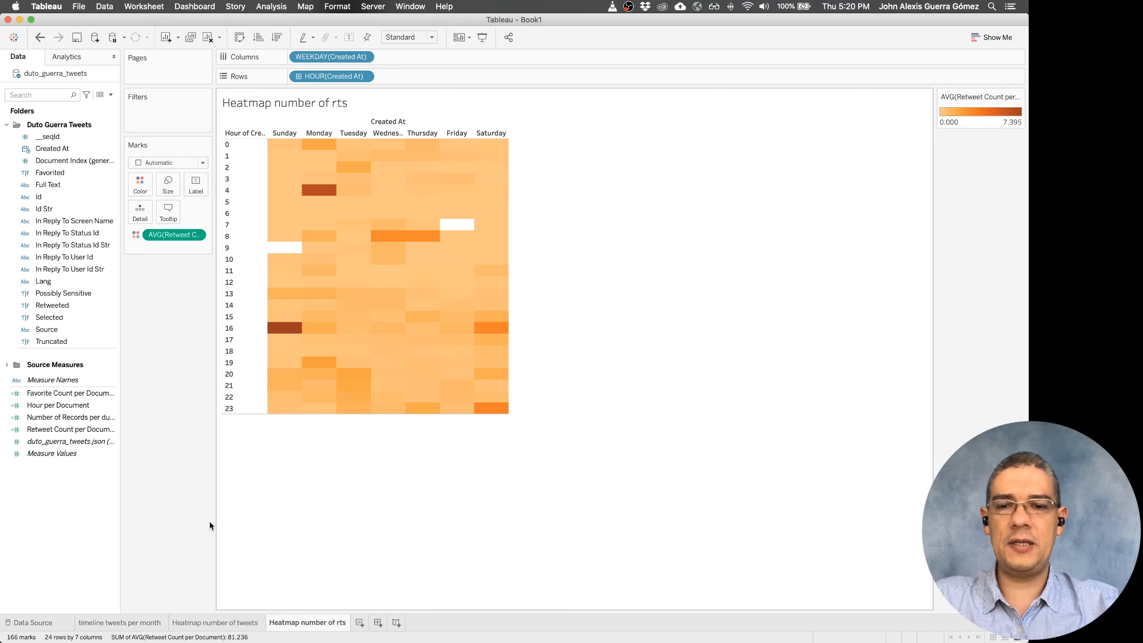
{"action": "left_click", "coordinate": [238, 622]}
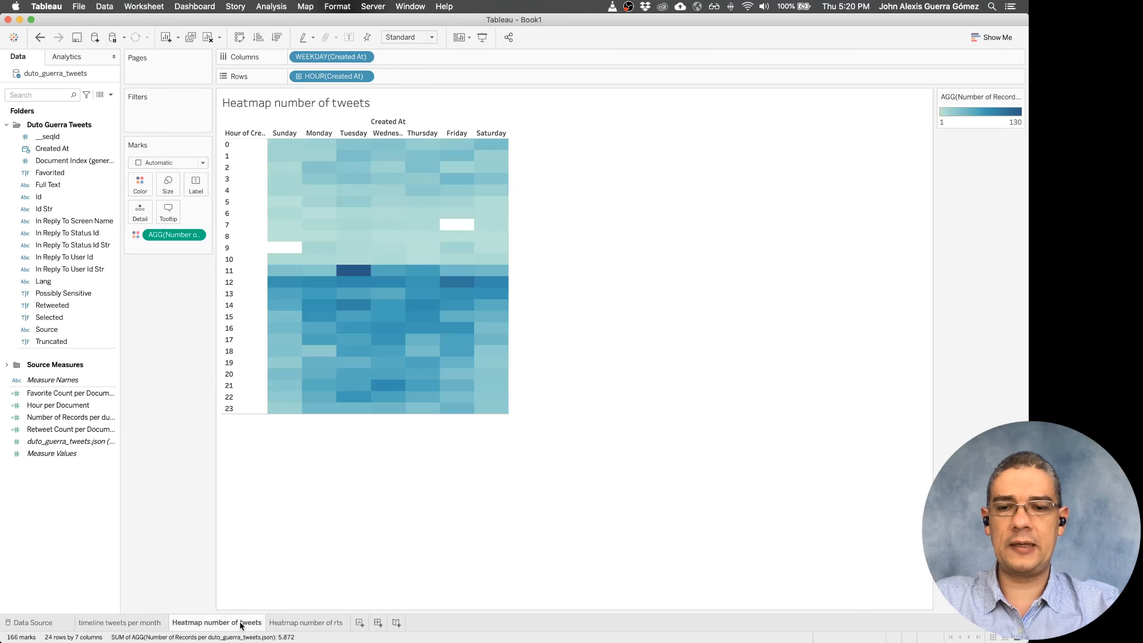
{"action": "left_click", "coordinate": [305, 623]}
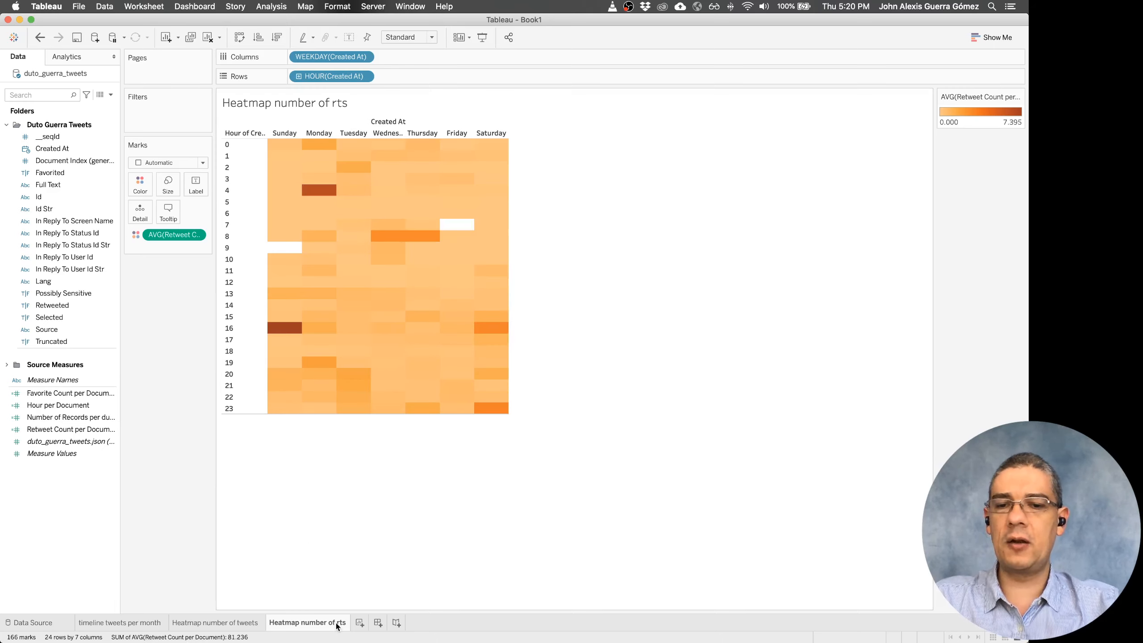
Step: Add a new worksheet and create bins of size 19 from Retweet Count per Document
{"action": "left_click", "coordinate": [359, 624]}
{"action": "left_click", "coordinate": [64, 406]}
{"action": "left_click", "coordinate": [59, 430]}
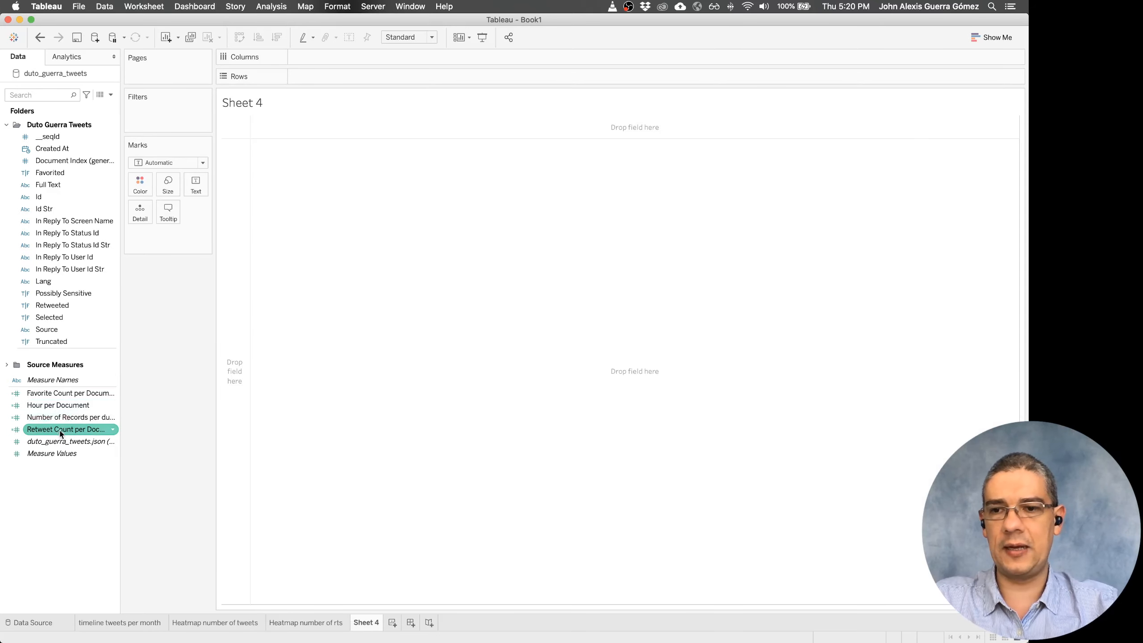
{"action": "right_click", "coordinate": [59, 430]}
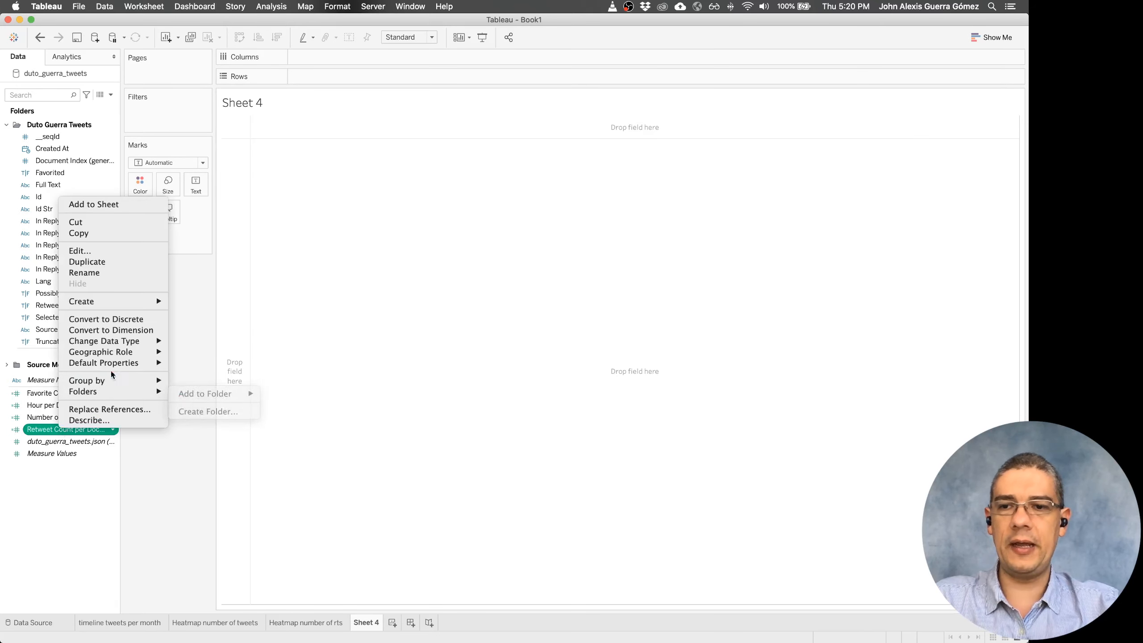
{"action": "mouse_move", "coordinate": [156, 304]}
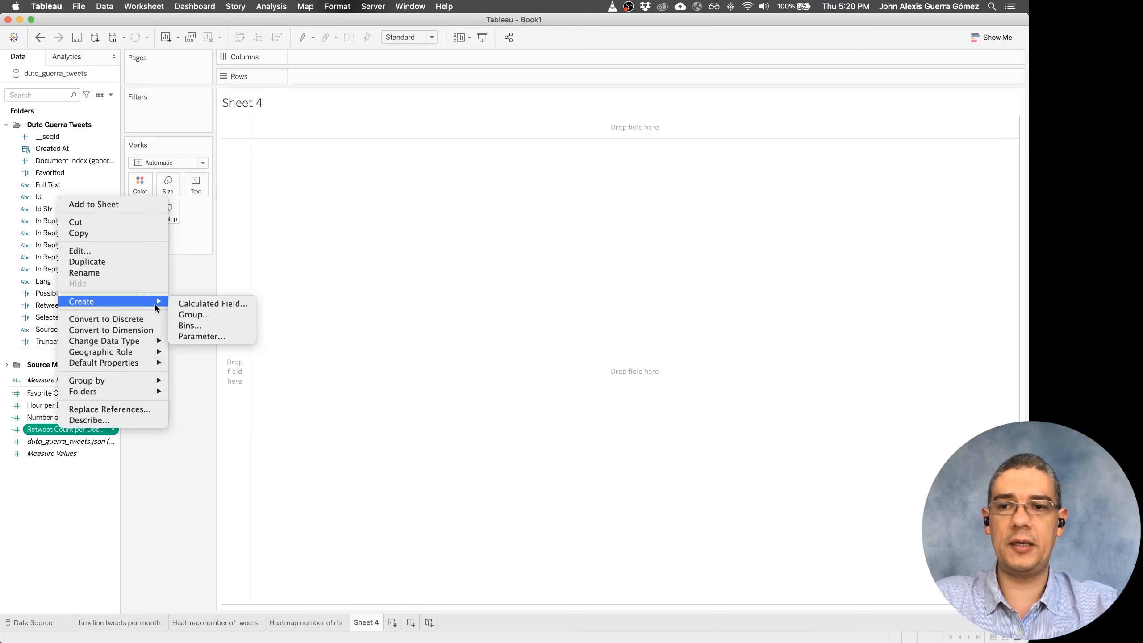
{"action": "left_click", "coordinate": [189, 326]}
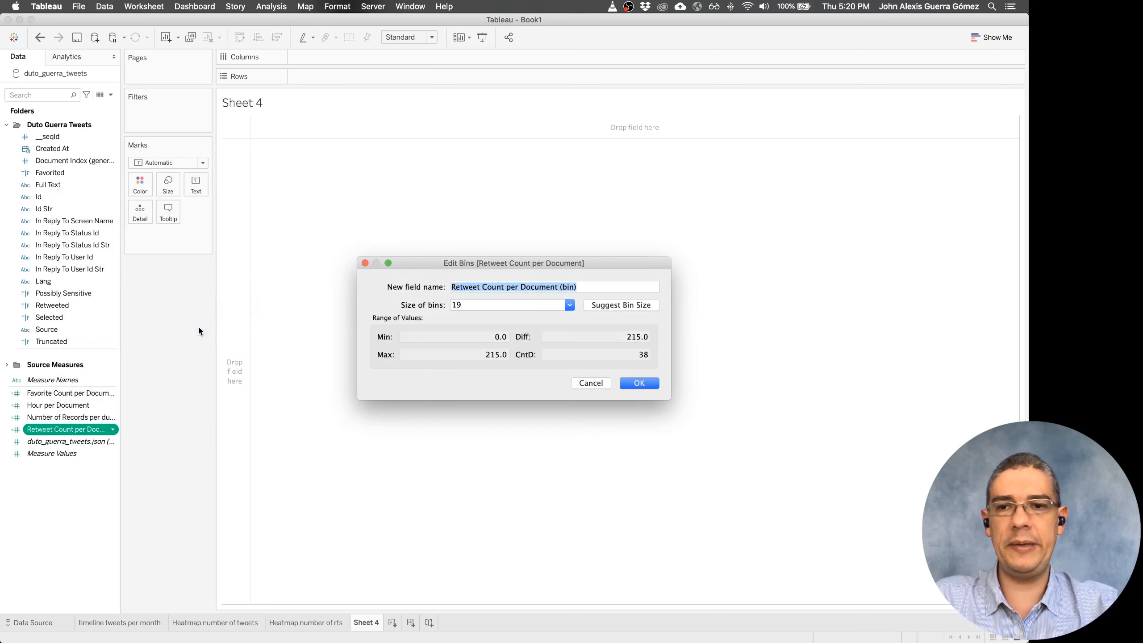
{"action": "left_click", "coordinate": [639, 383]}
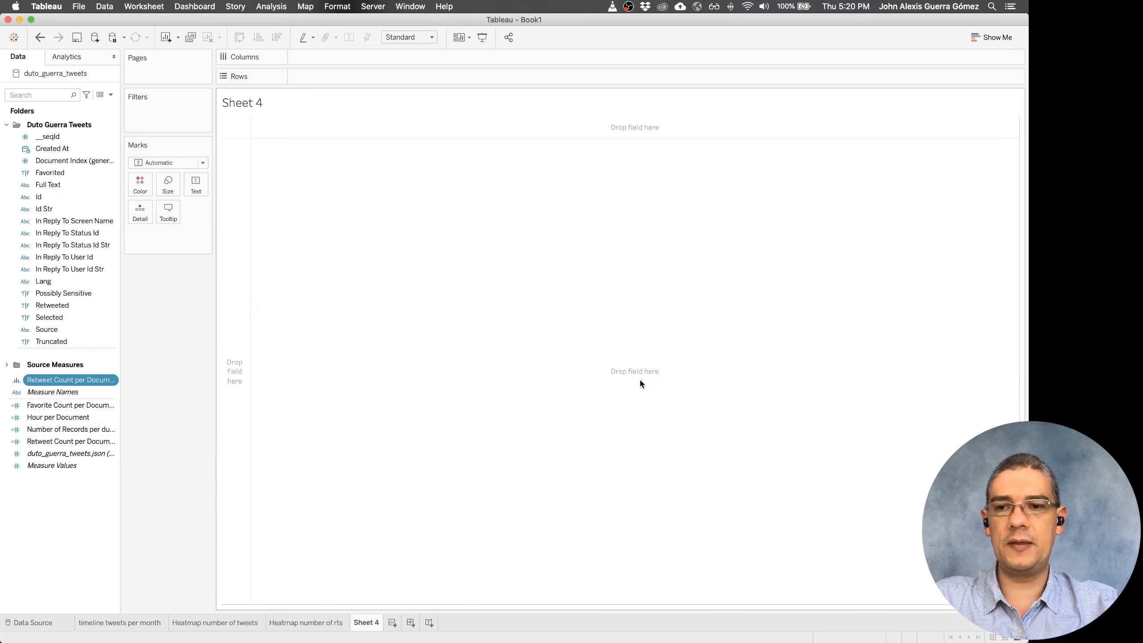
Step: Build a histogram with Retweet Count per Document (bin) on the columns and Number of Records per duto_guerra_tweets.json on the rows
{"action": "left_click_drag", "start_coordinate": [68, 382], "coordinate": [394, 53]}
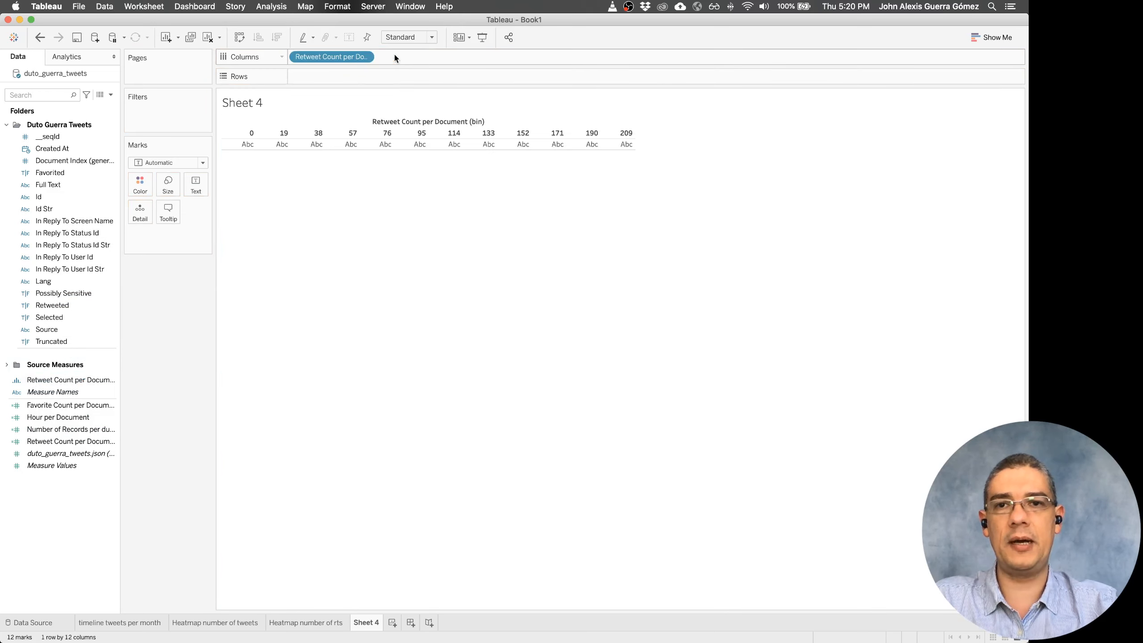
{"action": "double_click", "coordinate": [63, 430]}
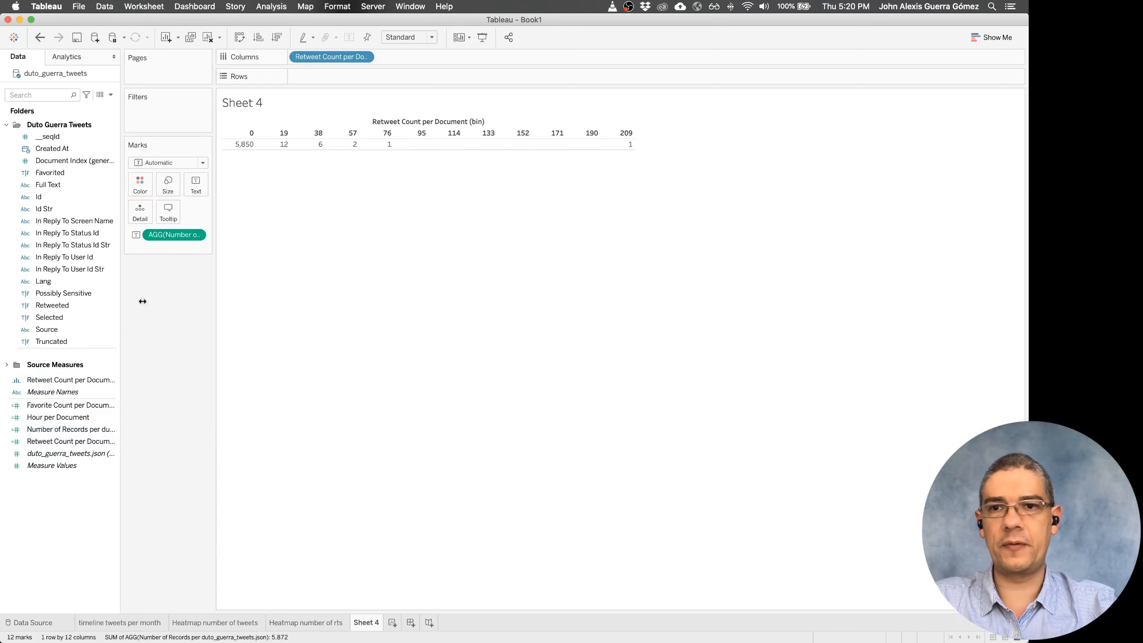
{"action": "left_click_drag", "start_coordinate": [179, 234], "coordinate": [305, 76]}
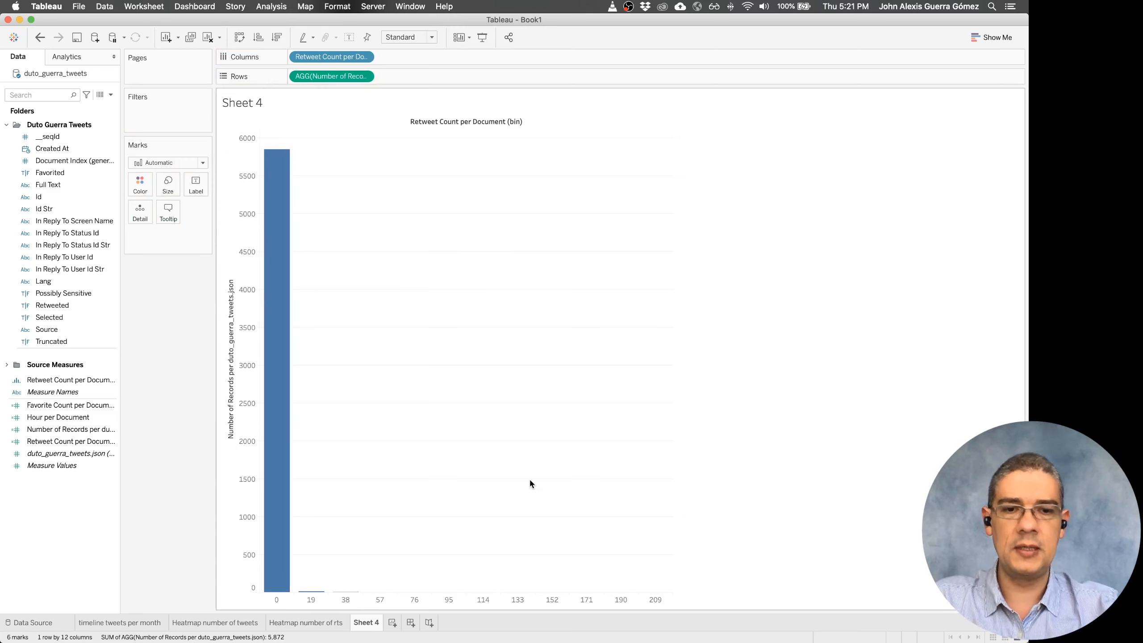
{"action": "mouse_move", "coordinate": [281, 280]}
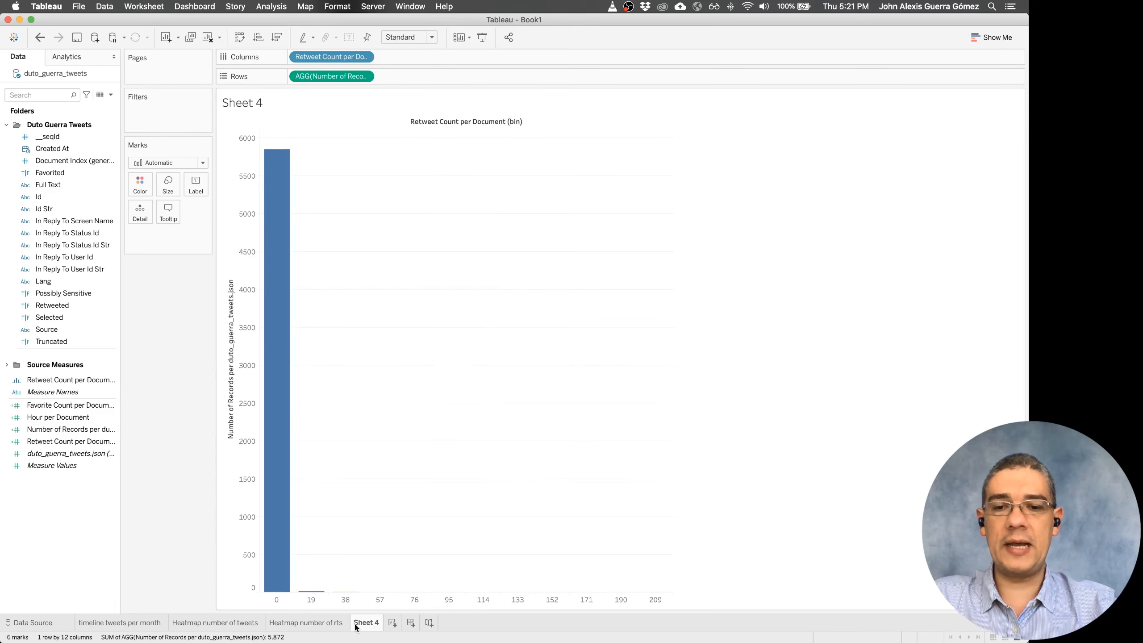
Step: On the Heatmap number of rts sheet, show a filter for Retweet Count per Document and set its minimum to 1
{"action": "left_click", "coordinate": [314, 626]}
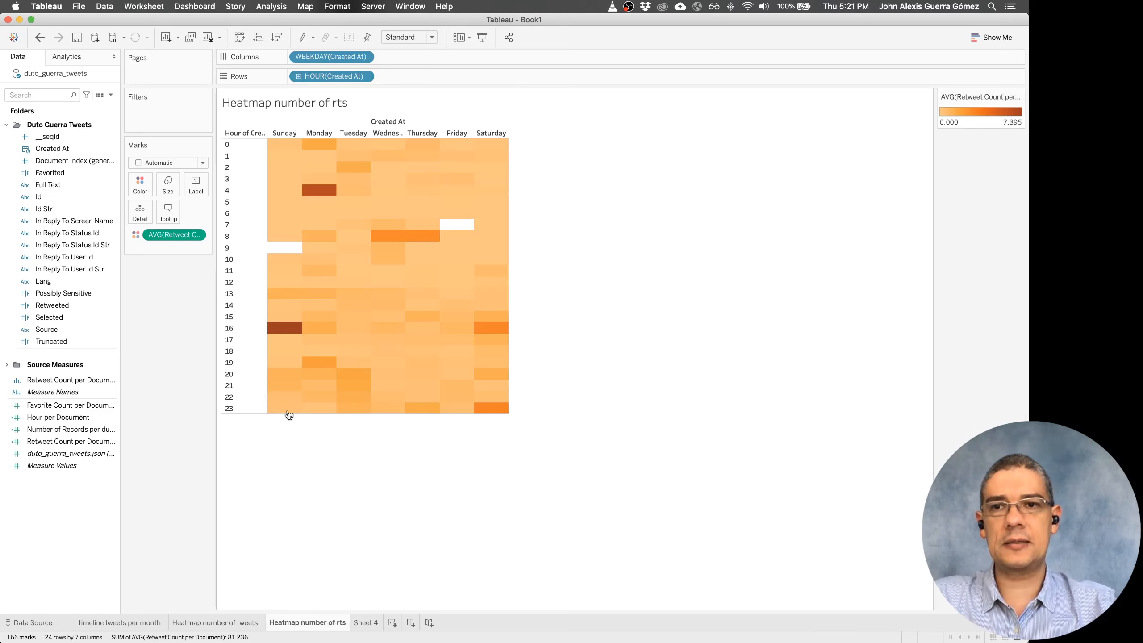
{"action": "left_click", "coordinate": [80, 432]}
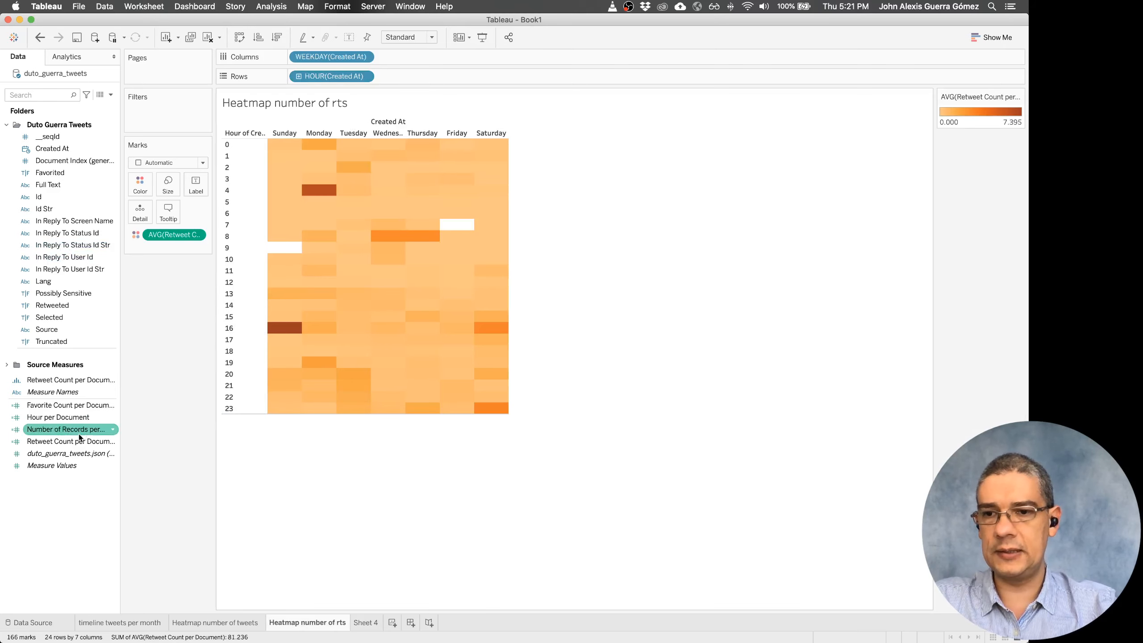
{"action": "left_click", "coordinate": [78, 442]}
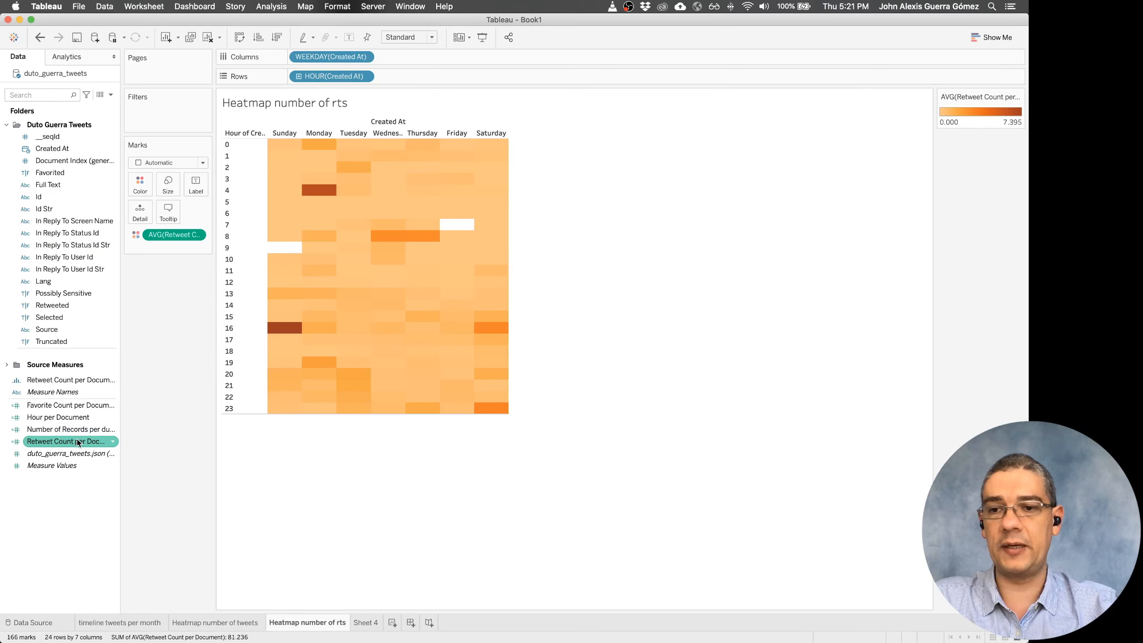
{"action": "right_click", "coordinate": [78, 442]}
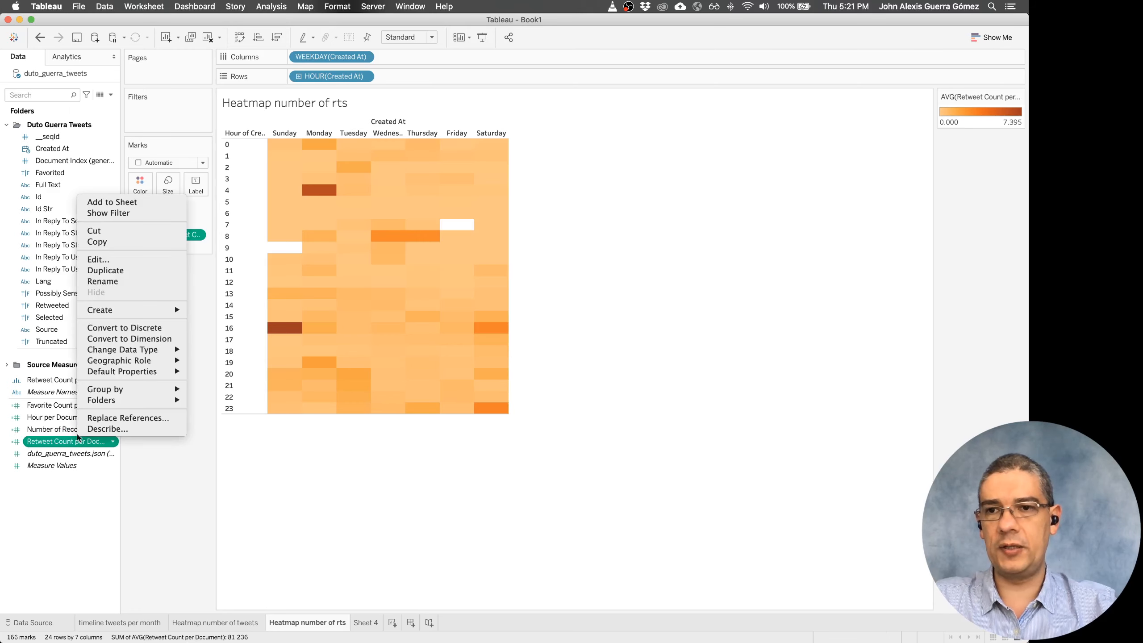
{"action": "left_click", "coordinate": [150, 213]}
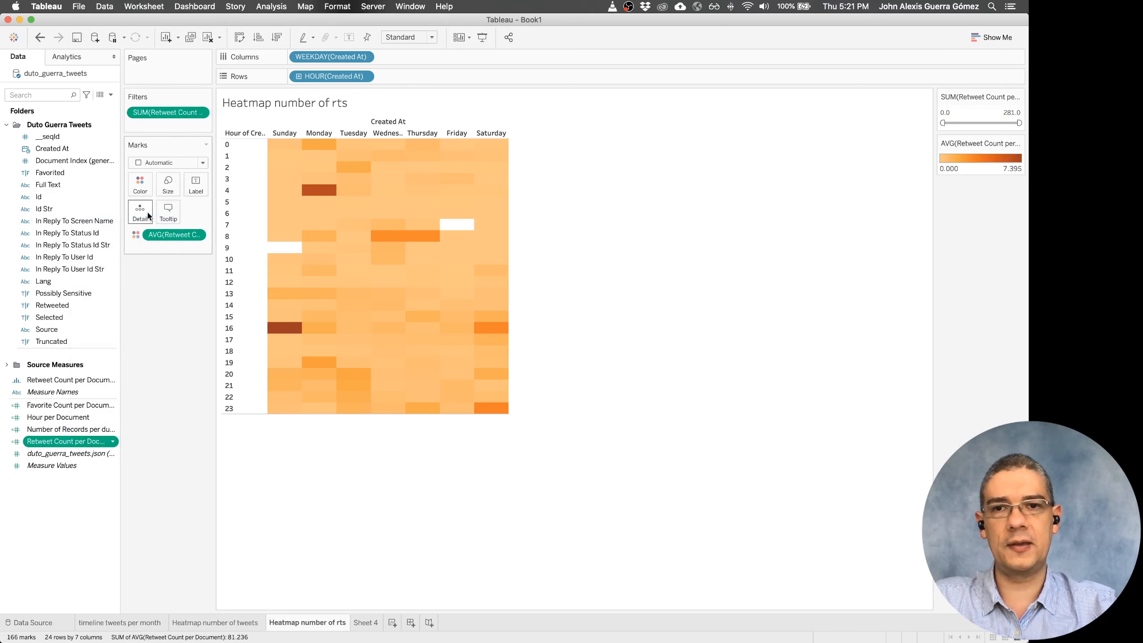
{"action": "left_click", "coordinate": [950, 113]}
{"action": "type", "text": "1"}
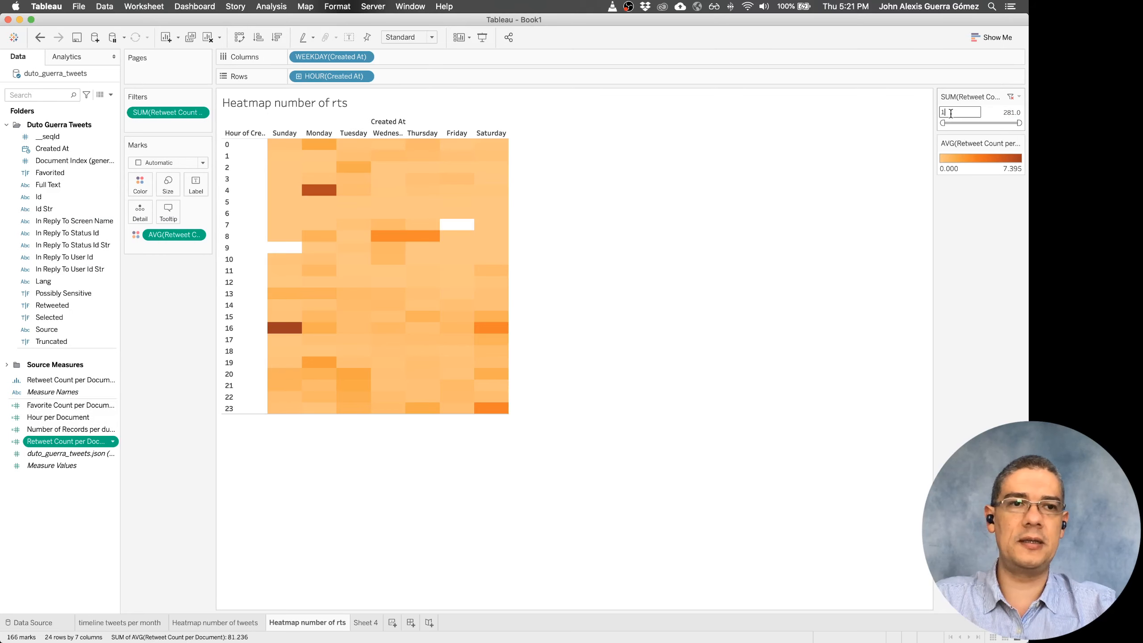
{"action": "key", "text": "Return"}
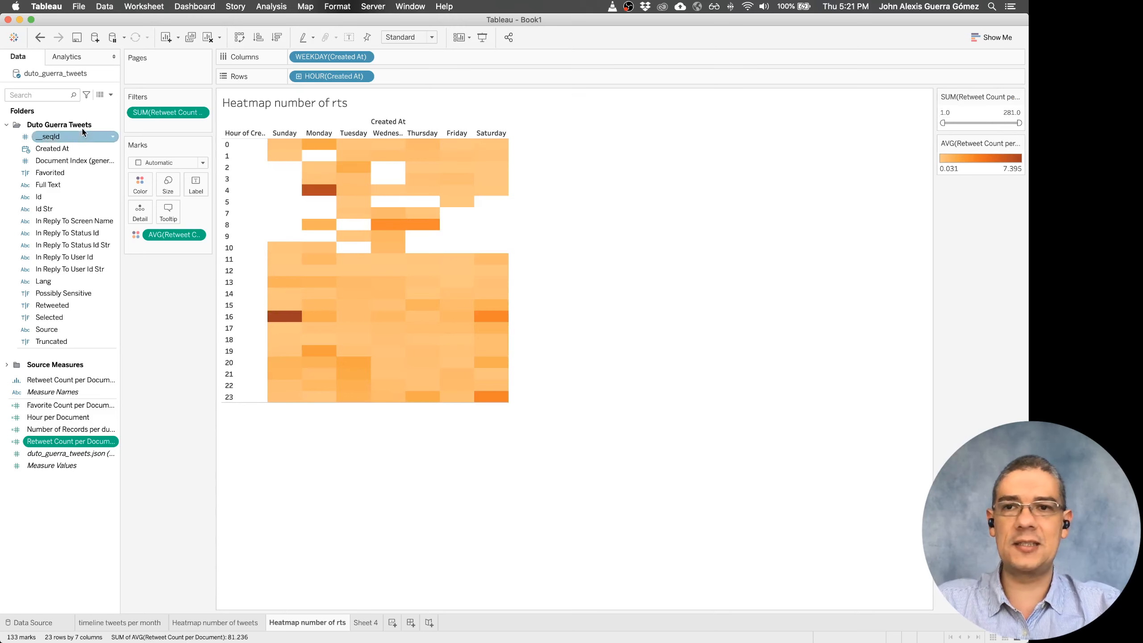
Step: Convert the Retweet Count per Document filter from a sum to a dimension, accepting its full range of values
{"action": "mouse_move", "coordinate": [278, 319]}
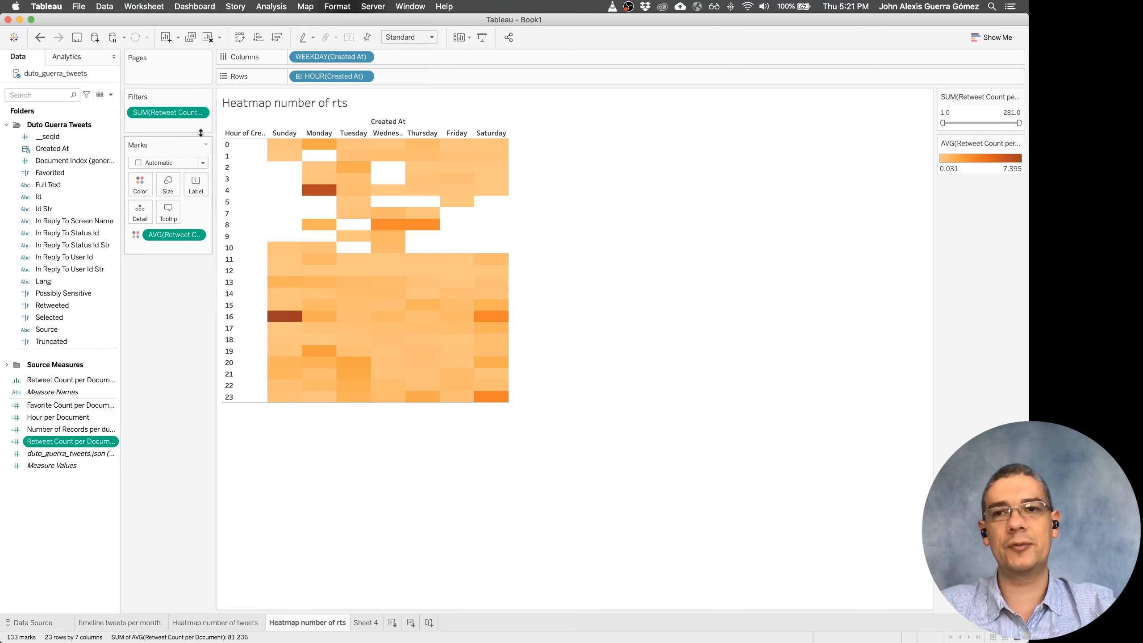
{"action": "left_click", "coordinate": [200, 112]}
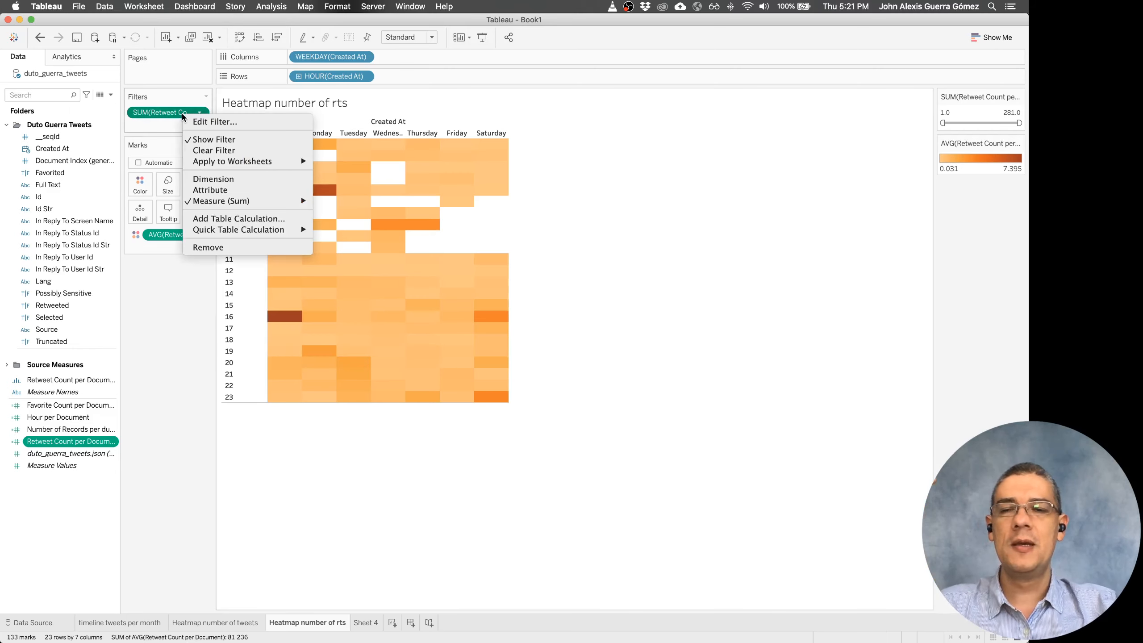
{"action": "left_click", "coordinate": [242, 181]}
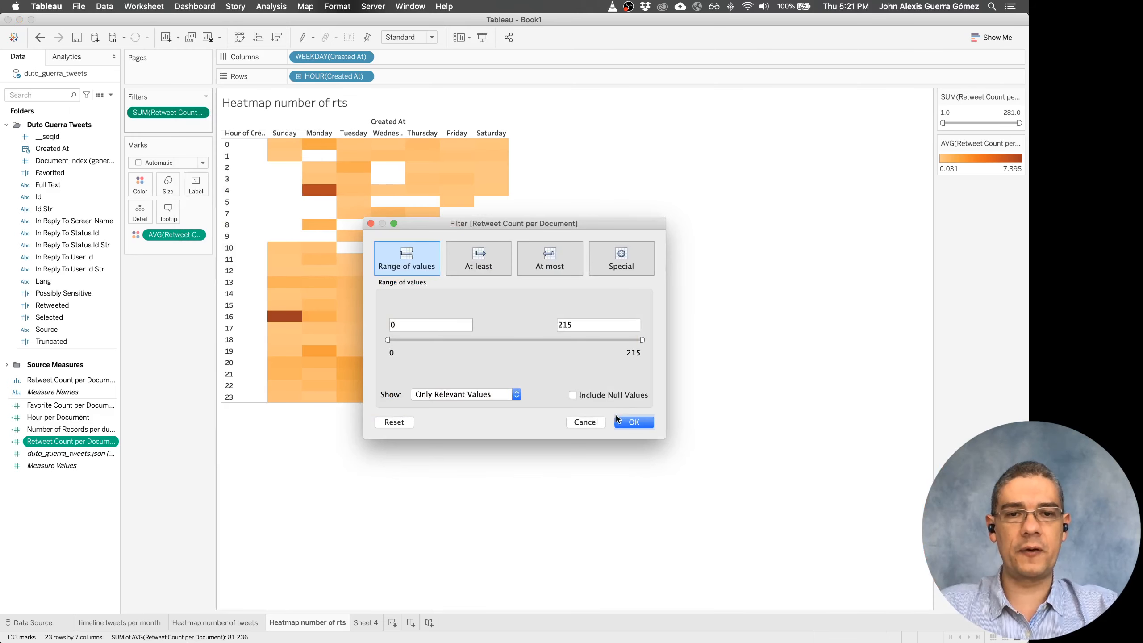
{"action": "left_click", "coordinate": [619, 420]}
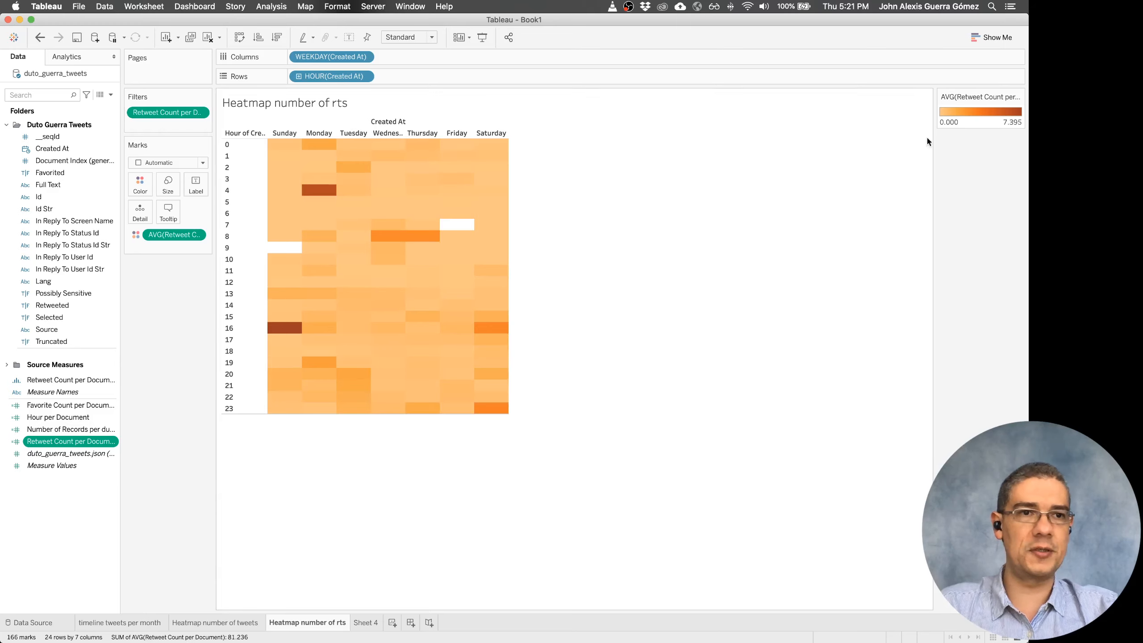
Step: Show the Retweet Count per Document dimension filter beside the heatmap and set its minimum to 1
{"action": "left_click", "coordinate": [189, 110]}
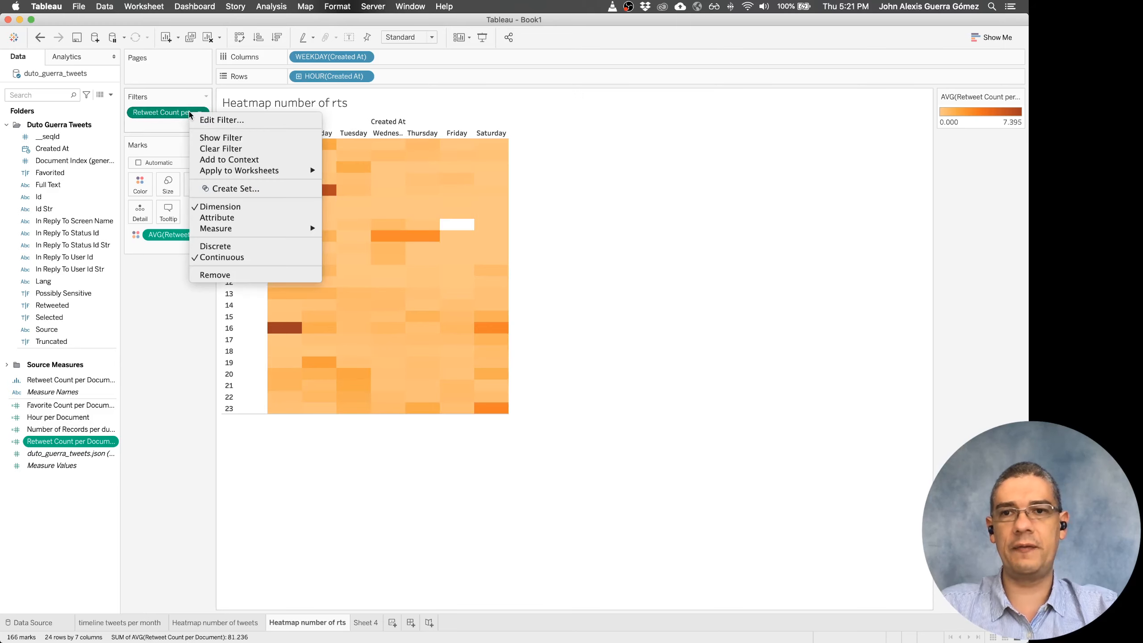
{"action": "left_click", "coordinate": [254, 139]}
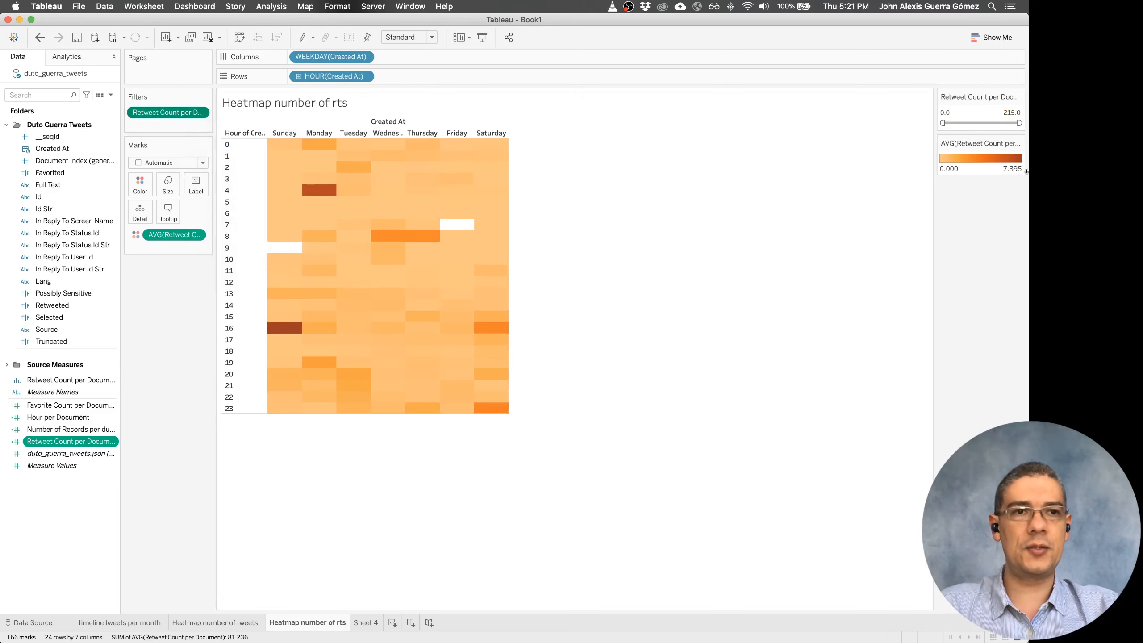
{"action": "left_click", "coordinate": [952, 112]}
{"action": "type", "text": "1"}
{"action": "key", "text": "Return"}
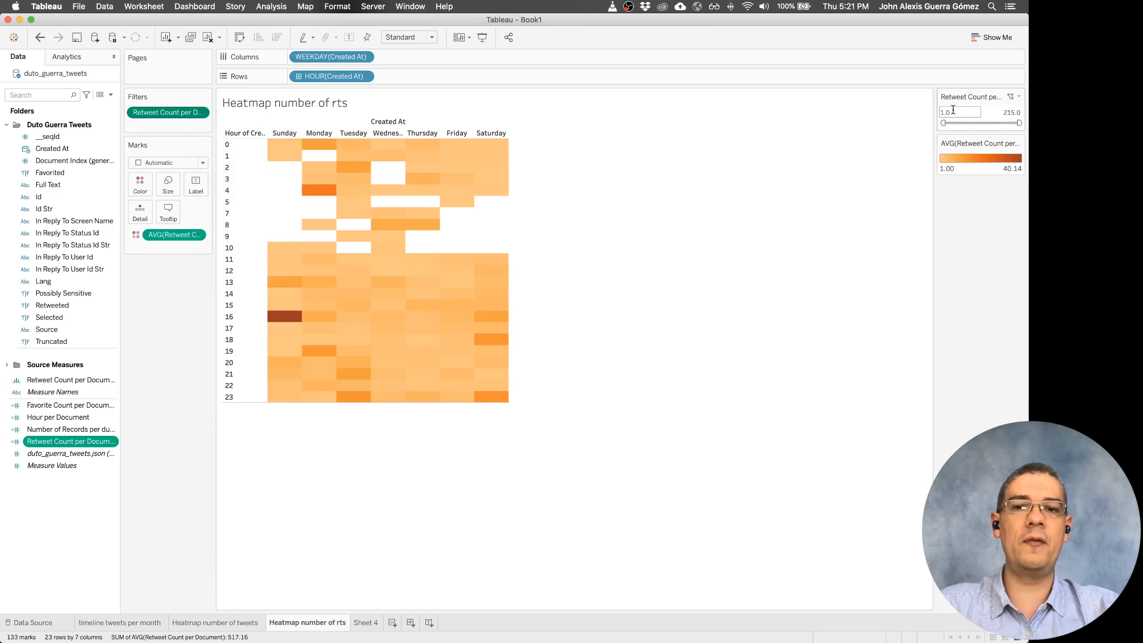
Step: Set the Retweet Count per Document filter's maximum to 50, and raise it to about 73.4
{"action": "left_click", "coordinate": [1009, 112]}
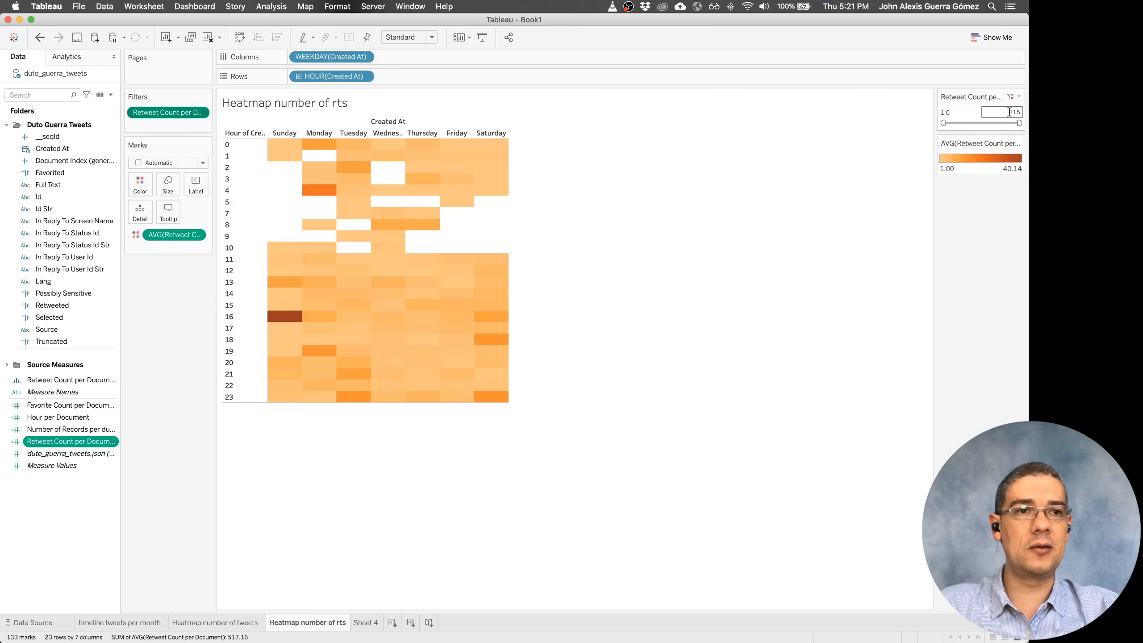
{"action": "double_click", "coordinate": [1023, 112]}
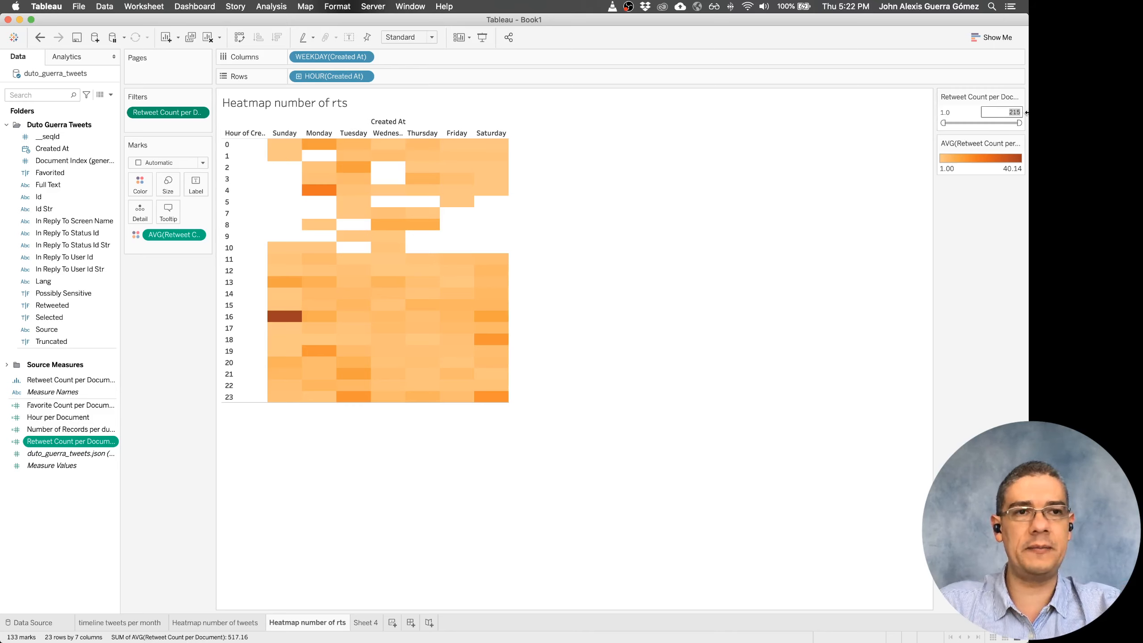
{"action": "type", "text": "50"}
{"action": "key", "text": "Return"}
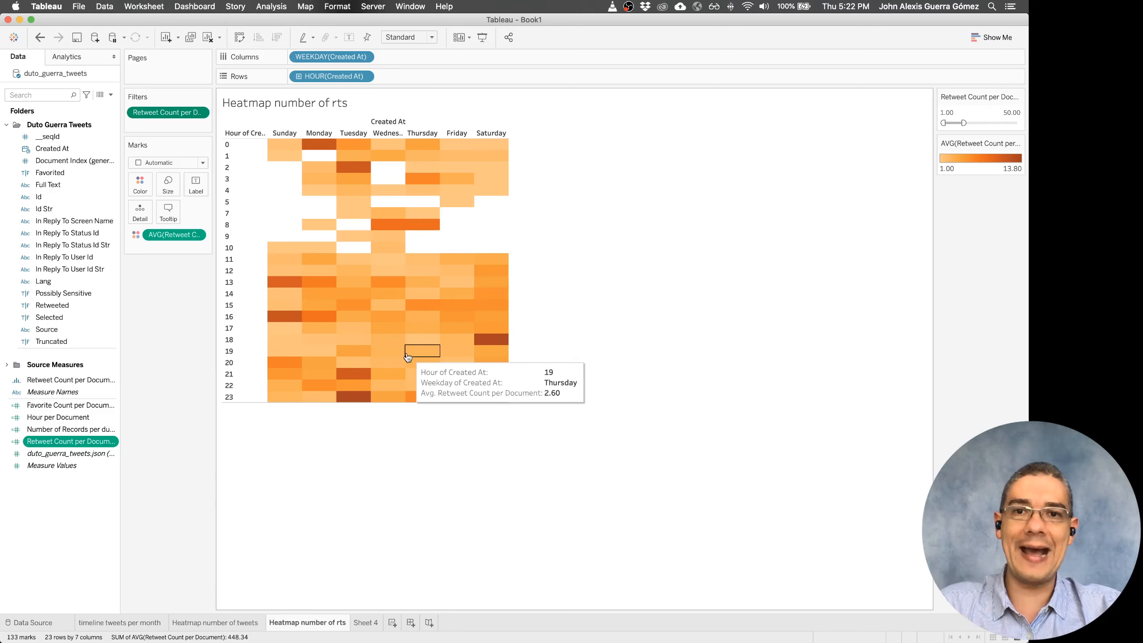
{"action": "mouse_move", "coordinate": [491, 358]}
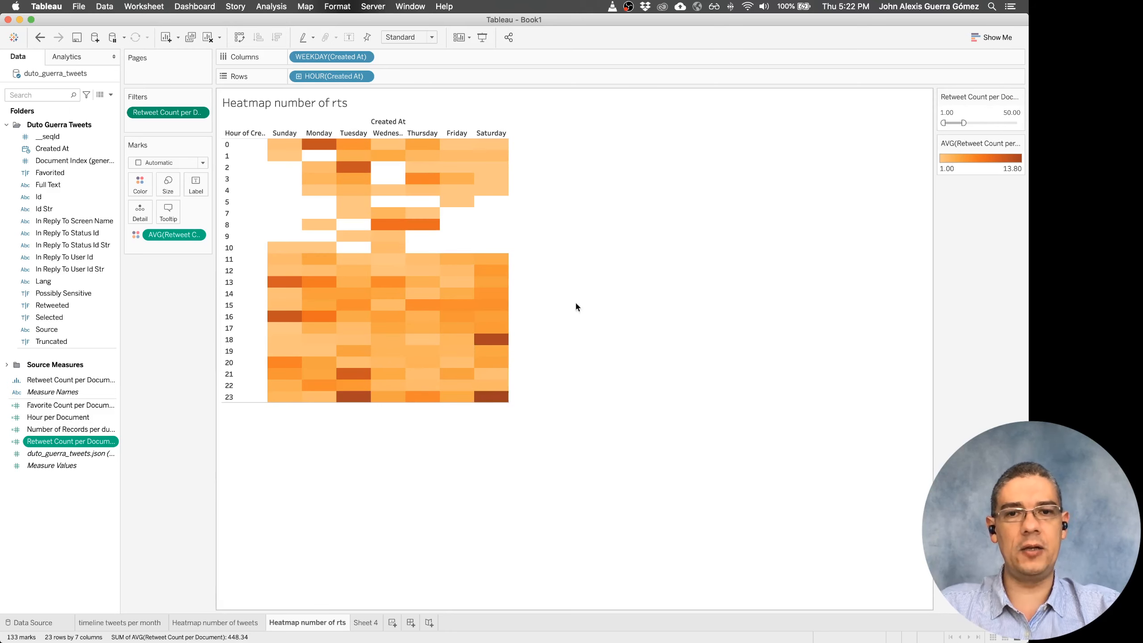
{"action": "mouse_move", "coordinate": [963, 122]}
{"action": "left_mouse_down"}
{"action": "mouse_move", "coordinate": [995, 122]}
{"action": "mouse_move", "coordinate": [972, 123]}
{"action": "left_mouse_up"}
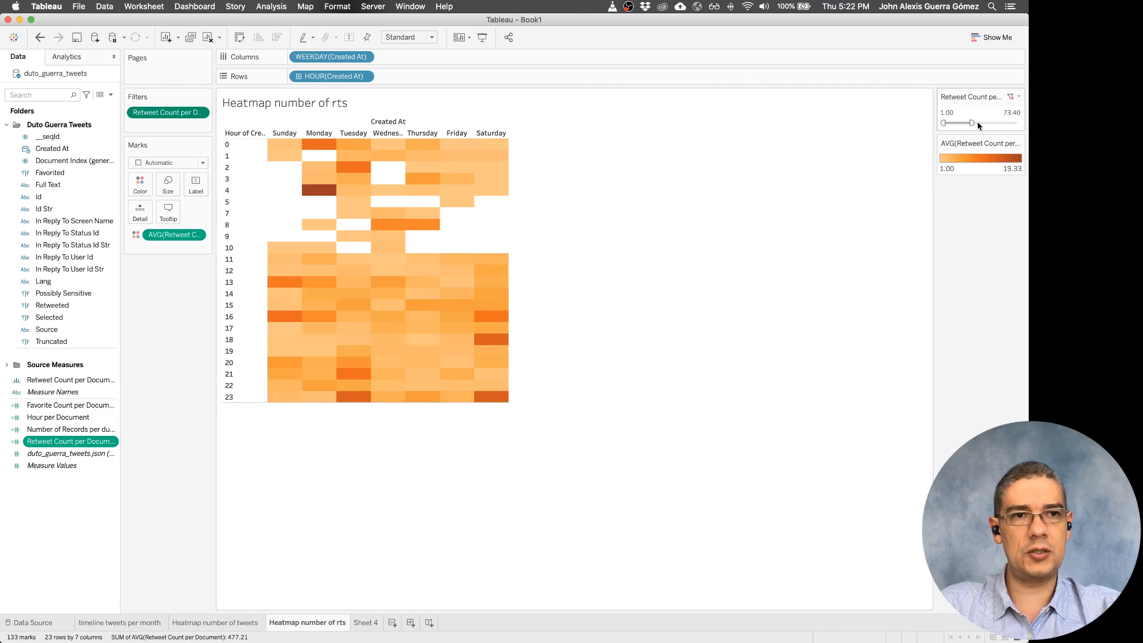
Step: Duplicate the Heatmap number of rts sheet and change the copy's color measure for Retweet Count per Document to Median
{"action": "right_click", "coordinate": [299, 627]}
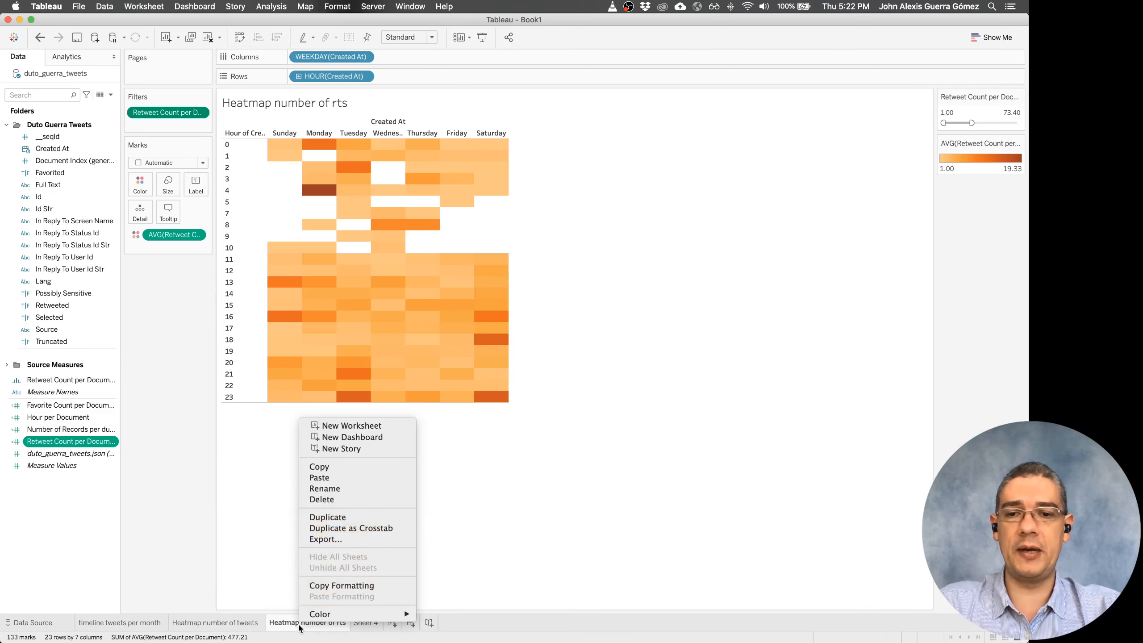
{"action": "left_click", "coordinate": [349, 517]}
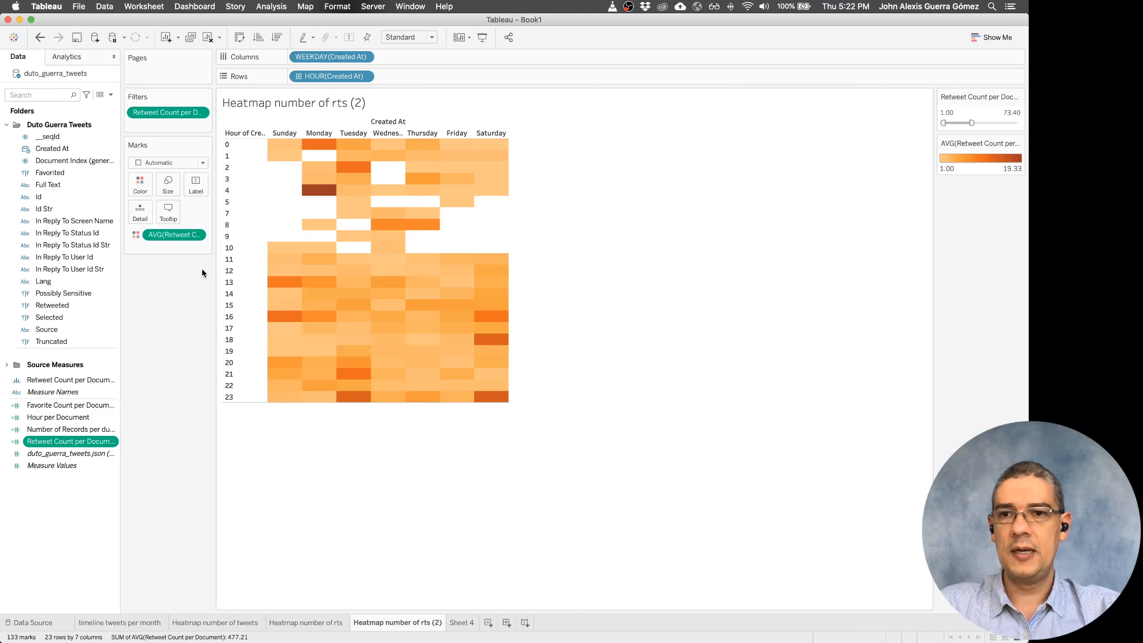
{"action": "left_click", "coordinate": [196, 234]}
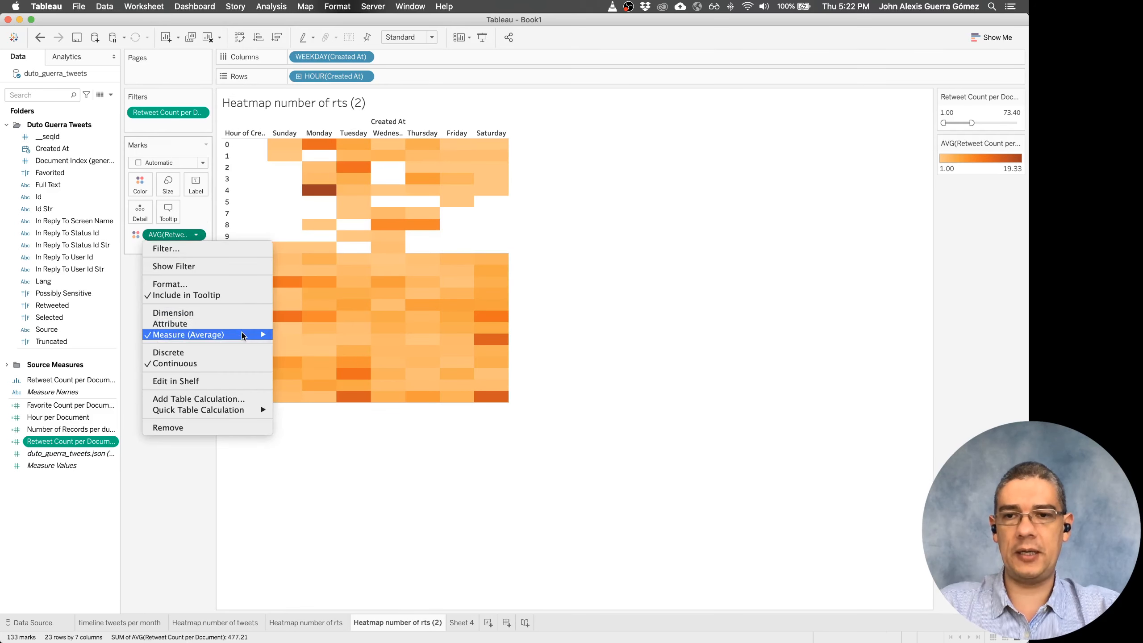
{"action": "mouse_move", "coordinate": [242, 335]}
{"action": "left_click", "coordinate": [300, 361]}
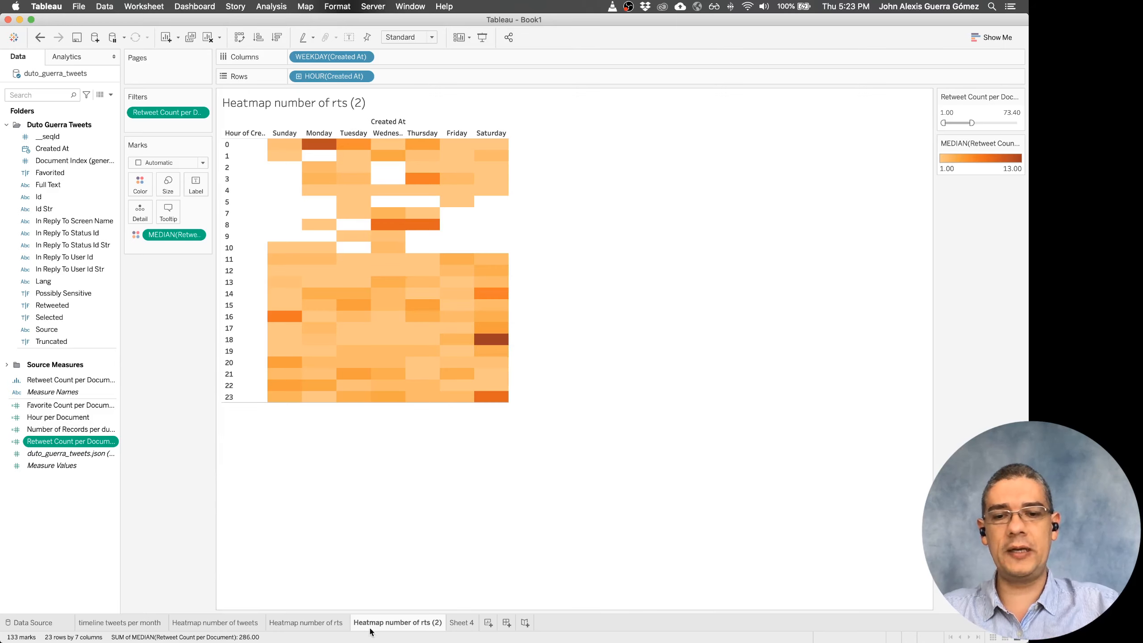
Step: On the original Heatmap number of rts sheet, view the full underlying data of the Monday, hour 4 cell
{"action": "mouse_move", "coordinate": [371, 631]}
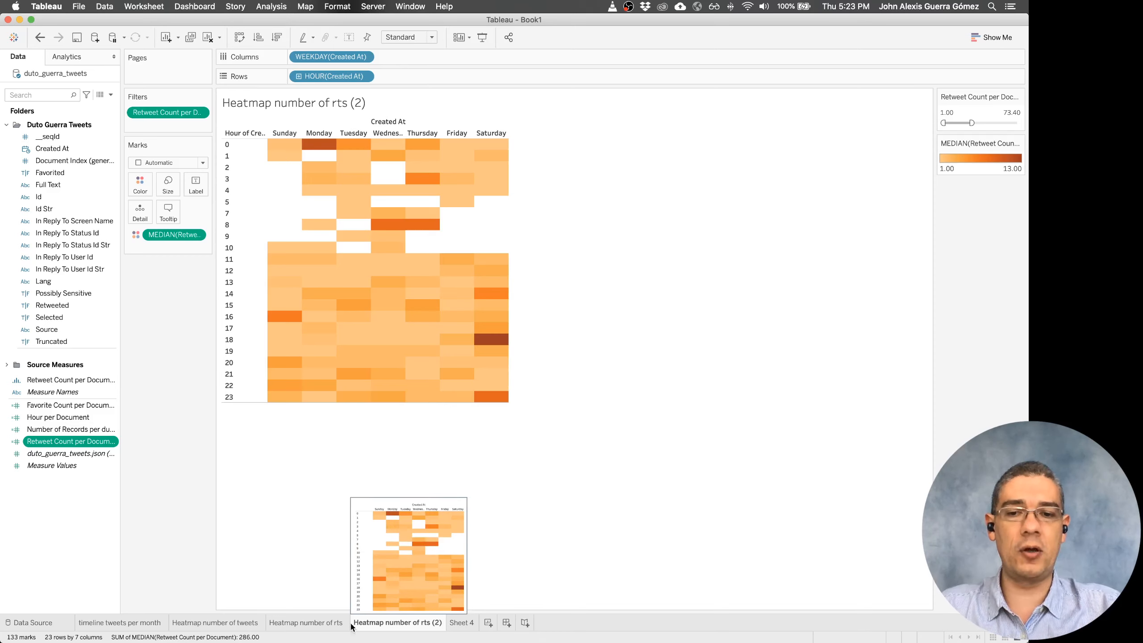
{"action": "left_click", "coordinate": [312, 624]}
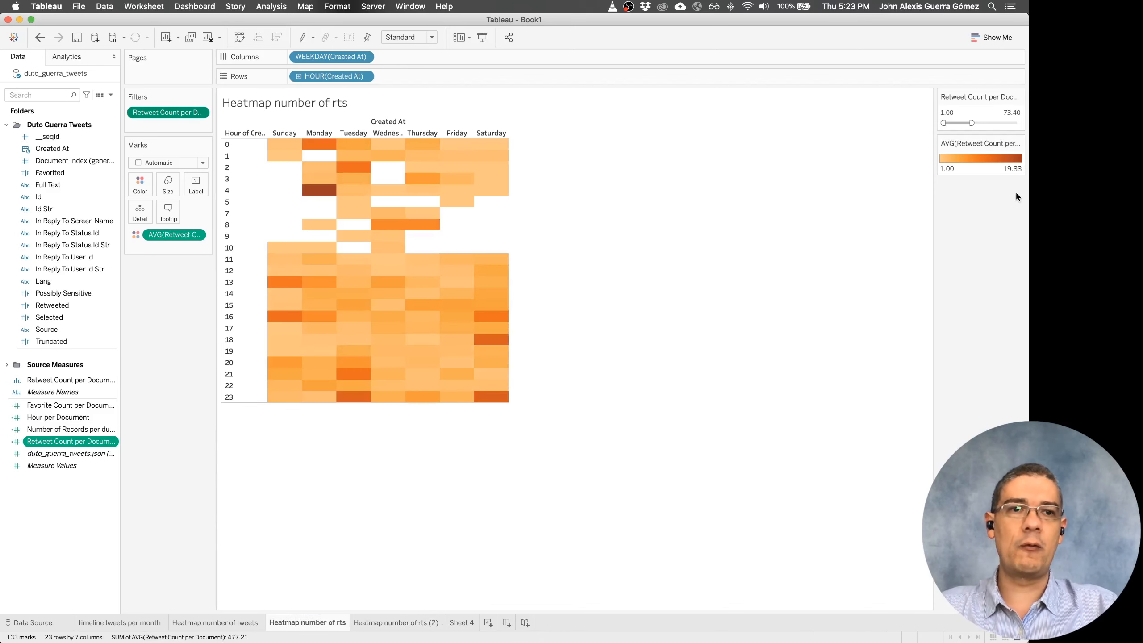
{"action": "mouse_move", "coordinate": [350, 211]}
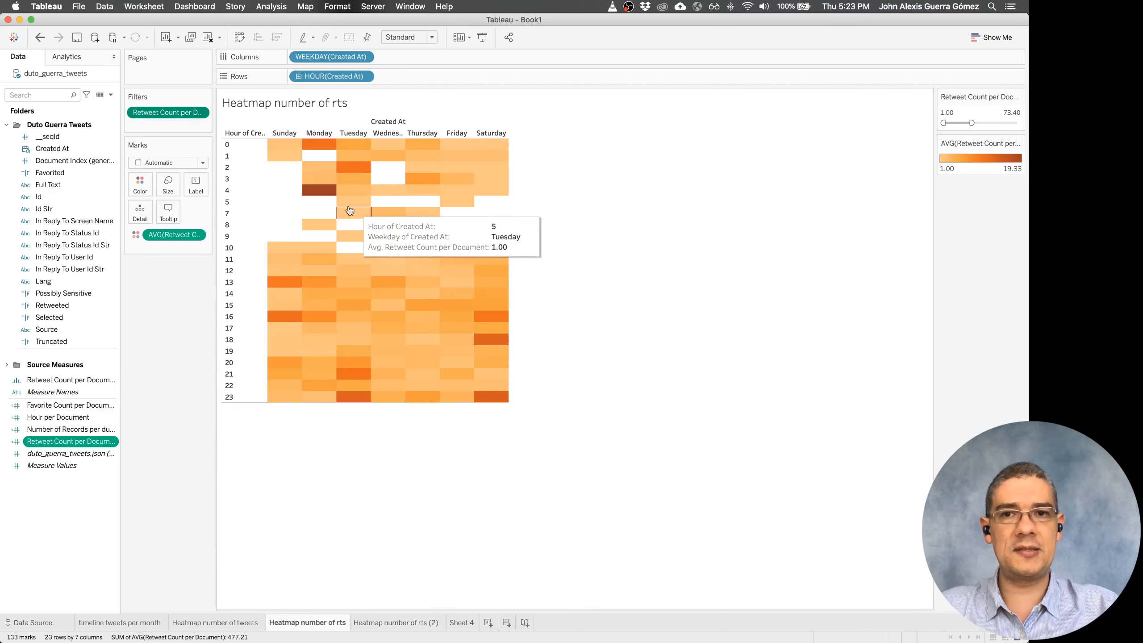
{"action": "left_click", "coordinate": [323, 193]}
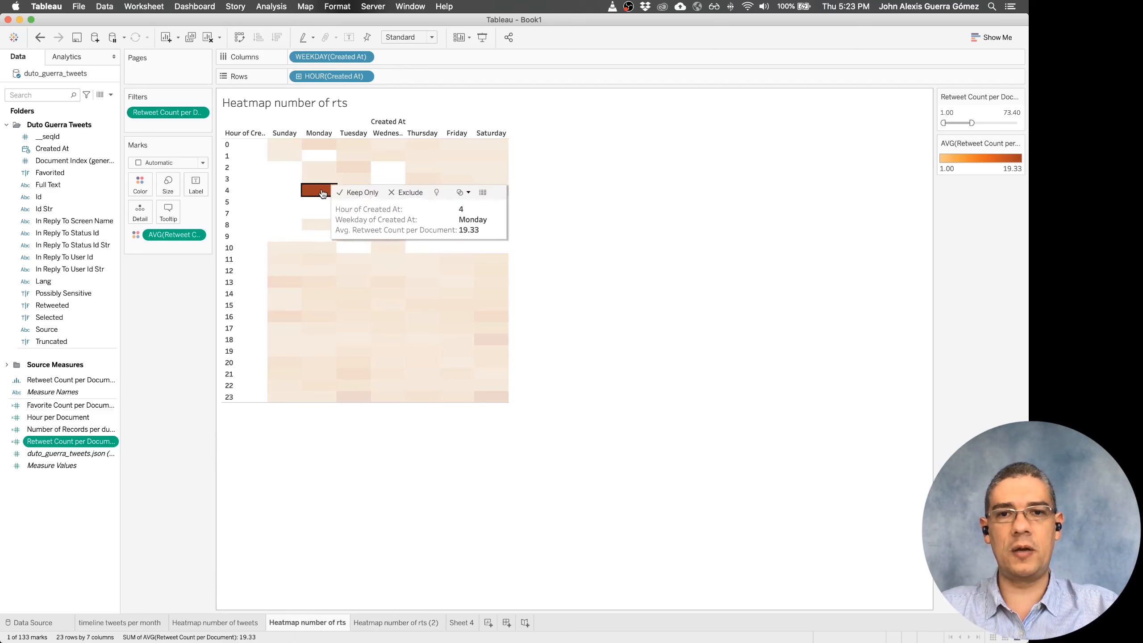
{"action": "left_click", "coordinate": [483, 192]}
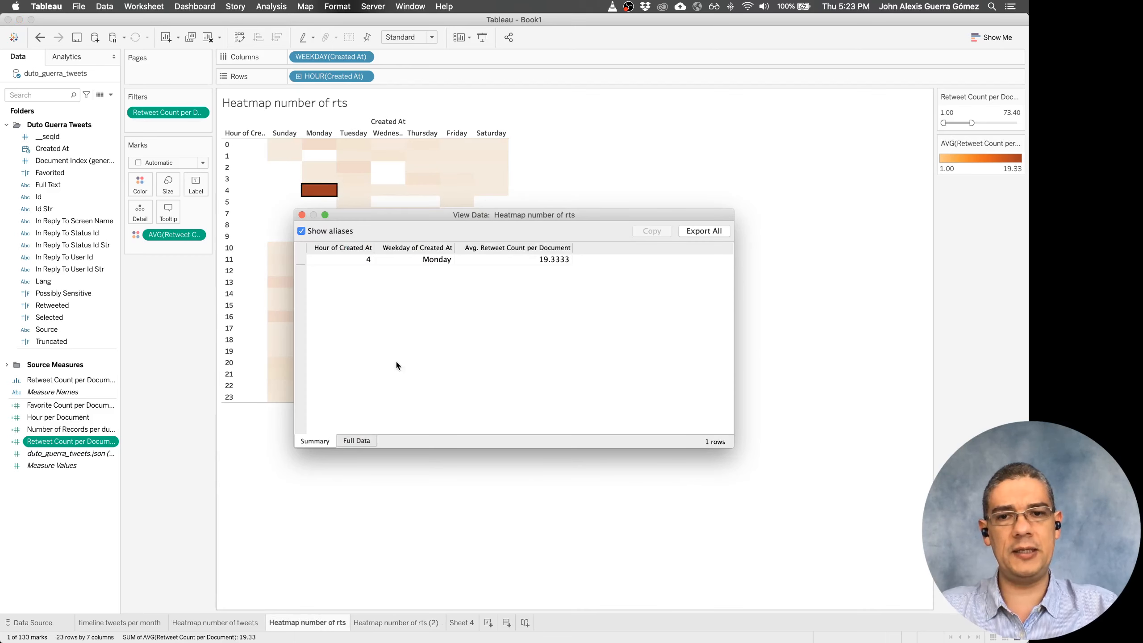
{"action": "left_click", "coordinate": [359, 440]}
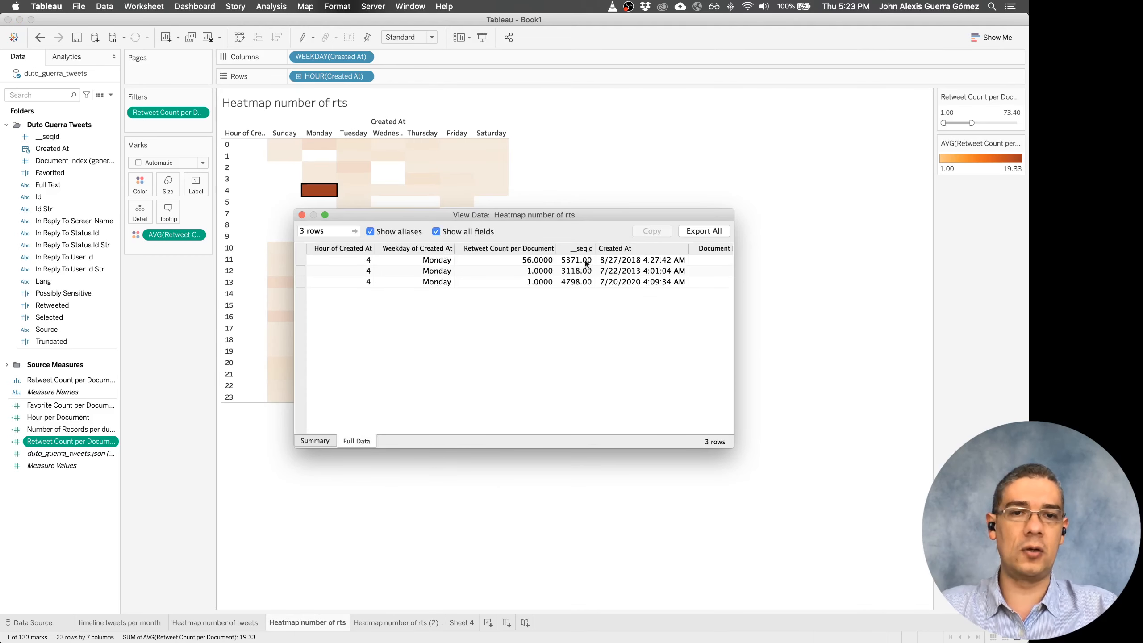
{"action": "left_click", "coordinate": [505, 260]}
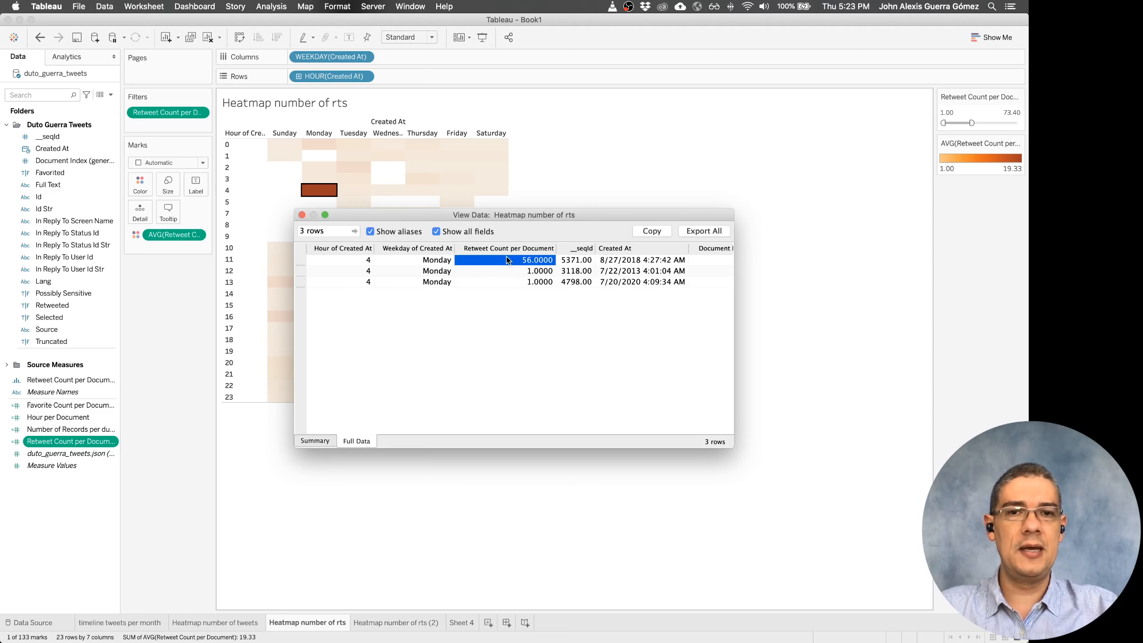
{"action": "left_click", "coordinate": [587, 281]}
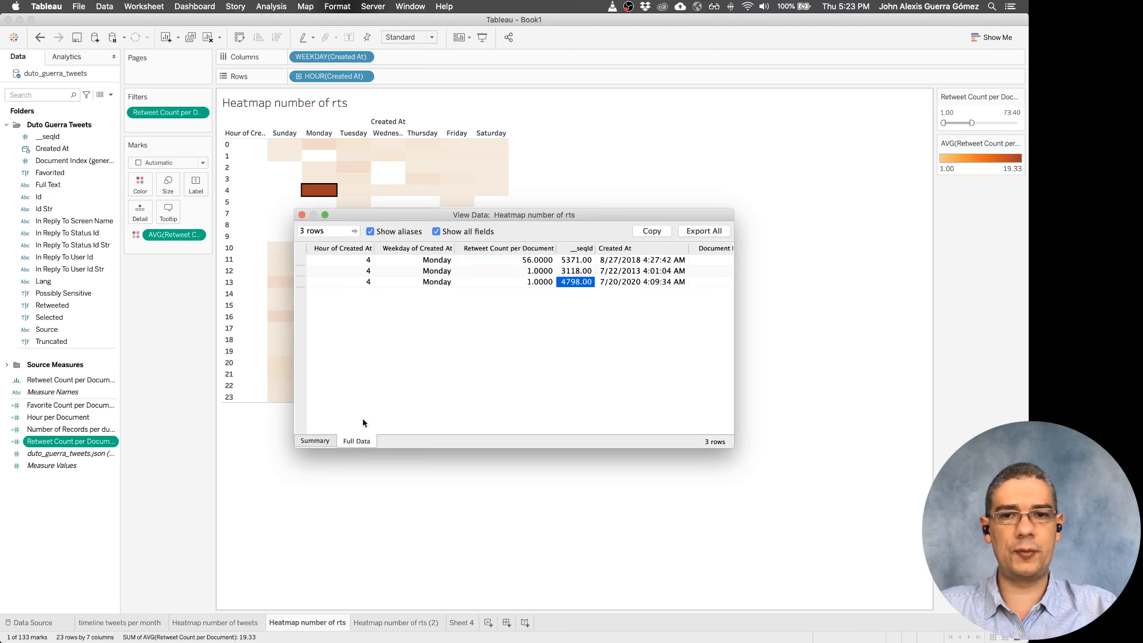
Step: Examine the full text and creation dates of the tweets in the underlying data, and close the data view
{"action": "scroll", "coordinate": [640, 266], "scroll_direction": "right", "scroll_amount": 10}
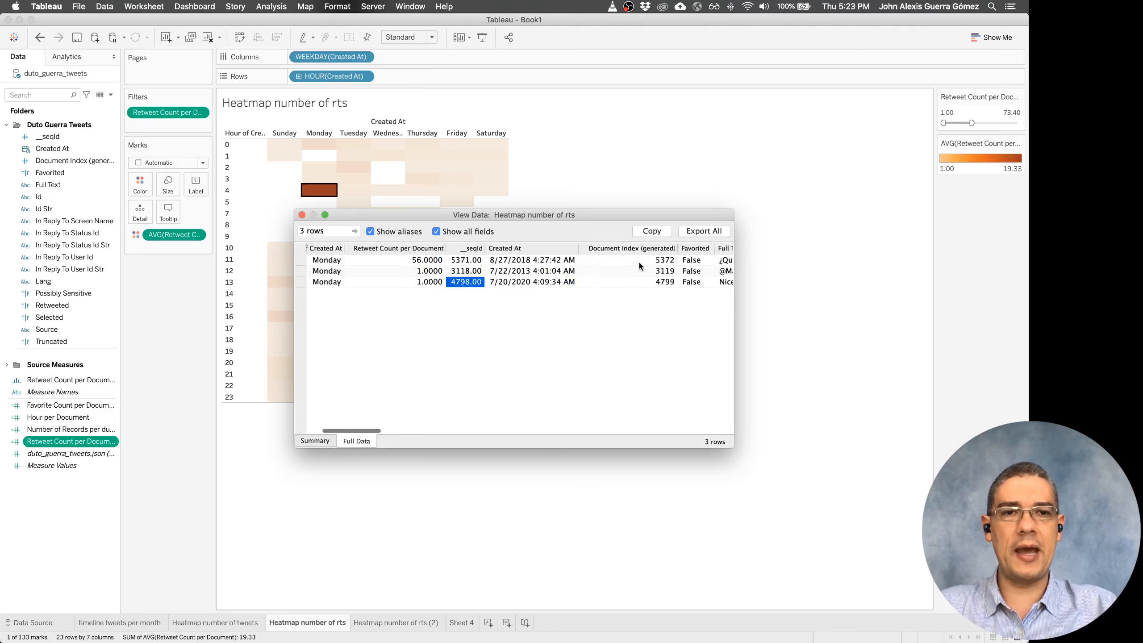
{"action": "scroll", "coordinate": [639, 266], "scroll_direction": "left", "scroll_amount": 6}
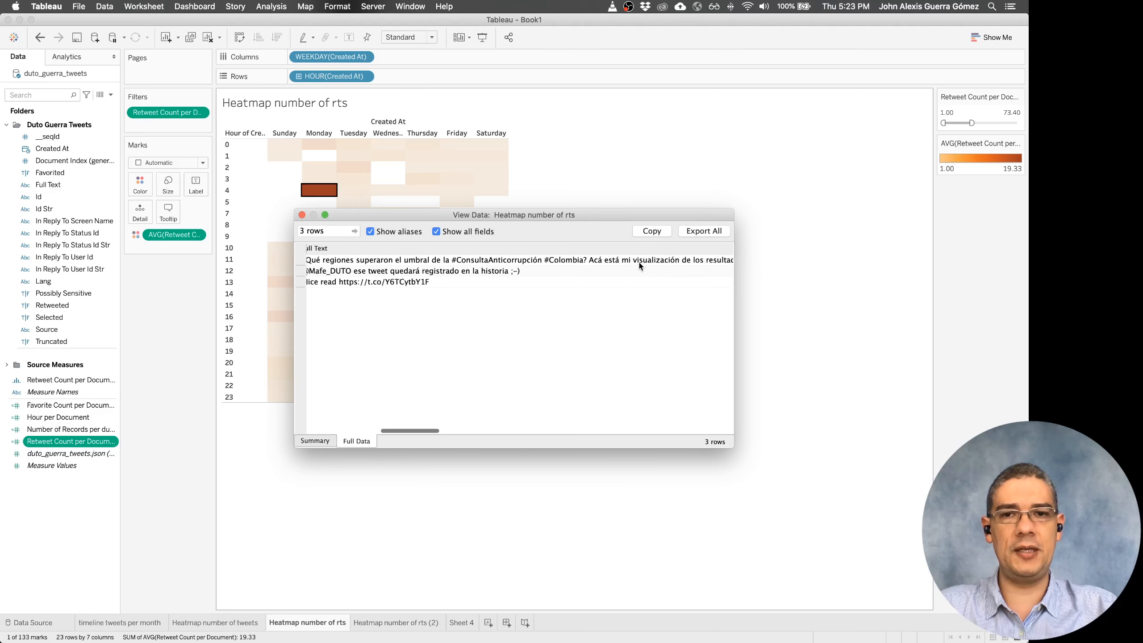
{"action": "left_click", "coordinate": [639, 263]}
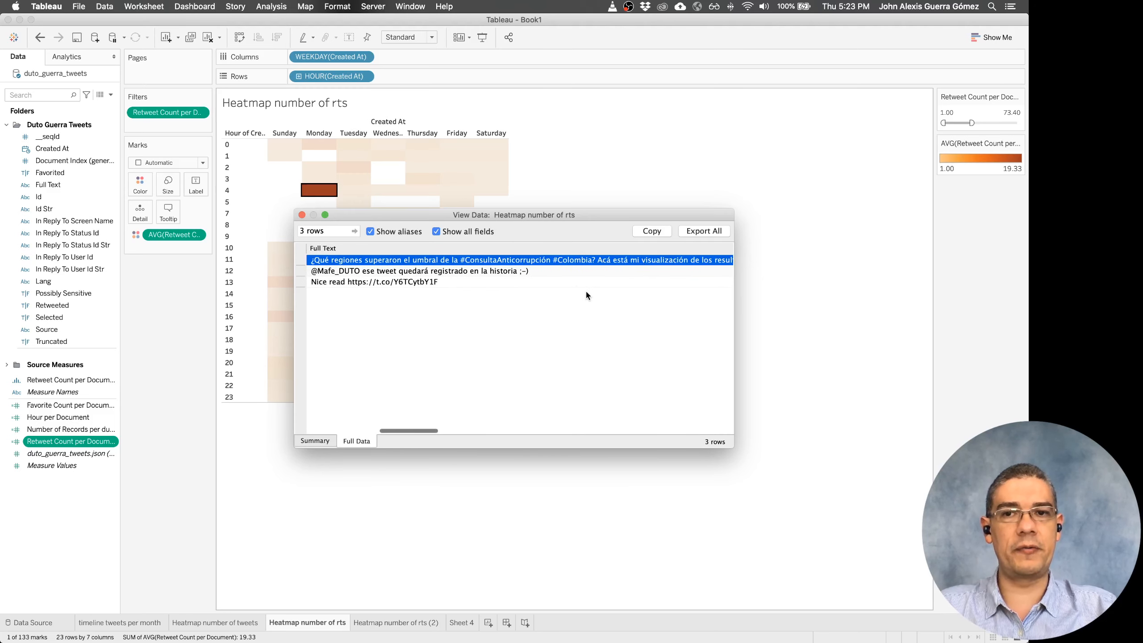
{"action": "scroll", "coordinate": [586, 289], "scroll_direction": "left", "scroll_amount": 5}
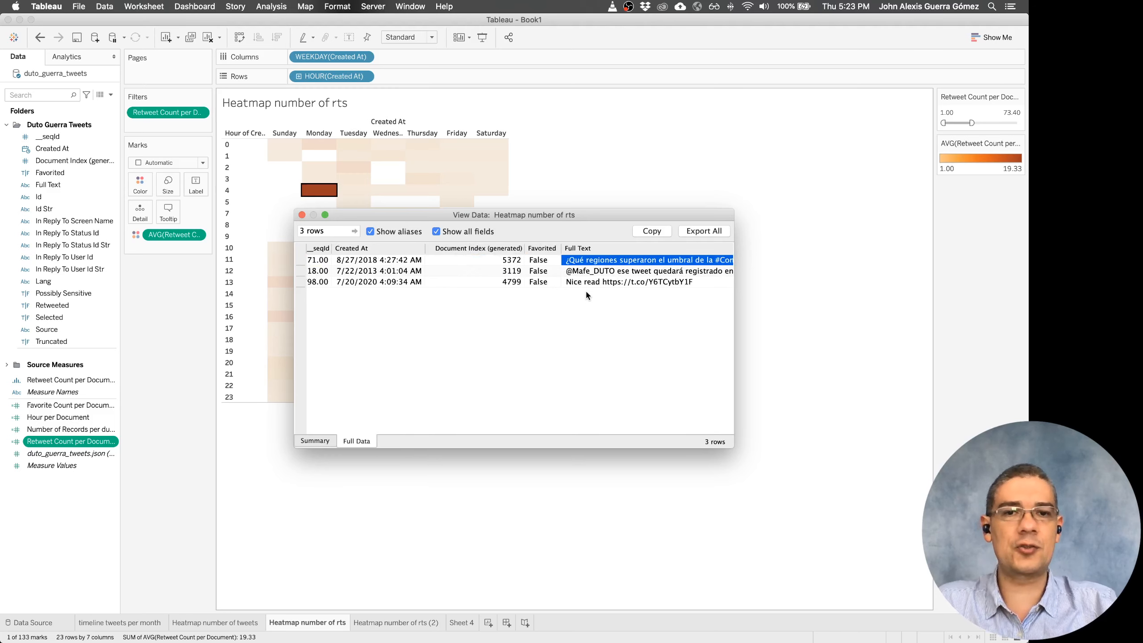
{"action": "scroll", "coordinate": [586, 293], "scroll_direction": "left", "scroll_amount": 4}
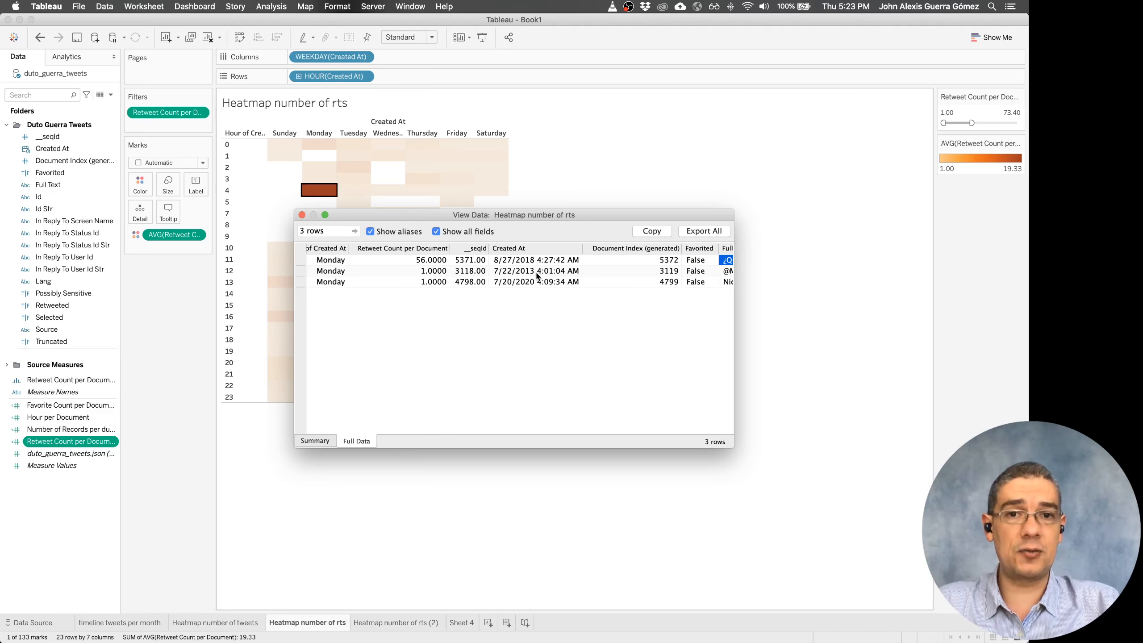
{"action": "left_click", "coordinate": [556, 261]}
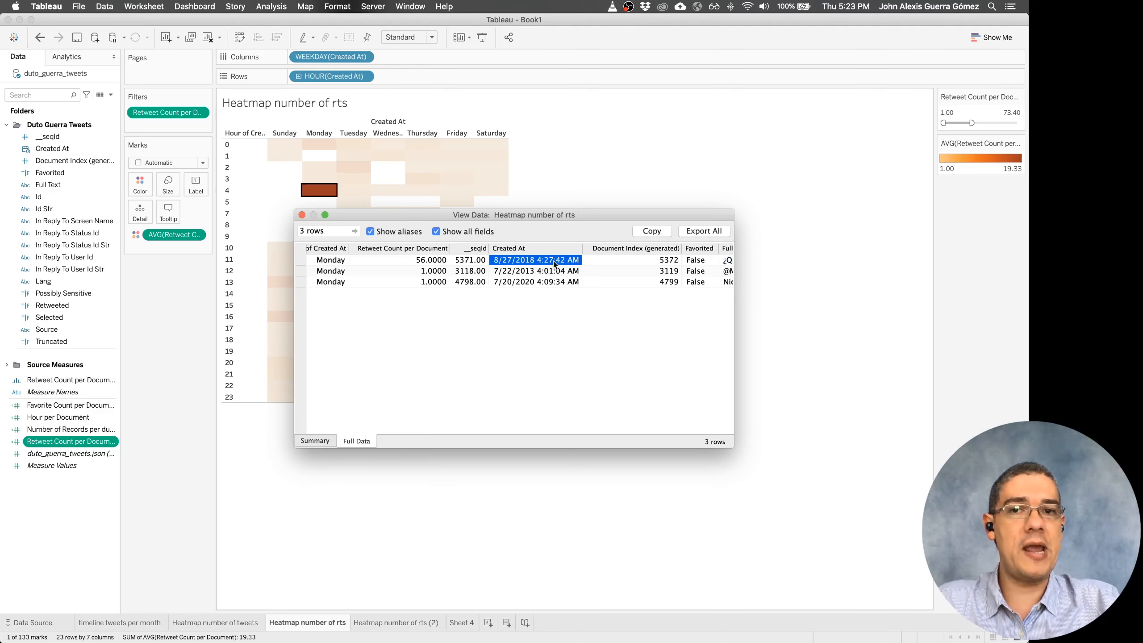
{"action": "scroll", "coordinate": [597, 302], "scroll_direction": "right", "scroll_amount": 5}
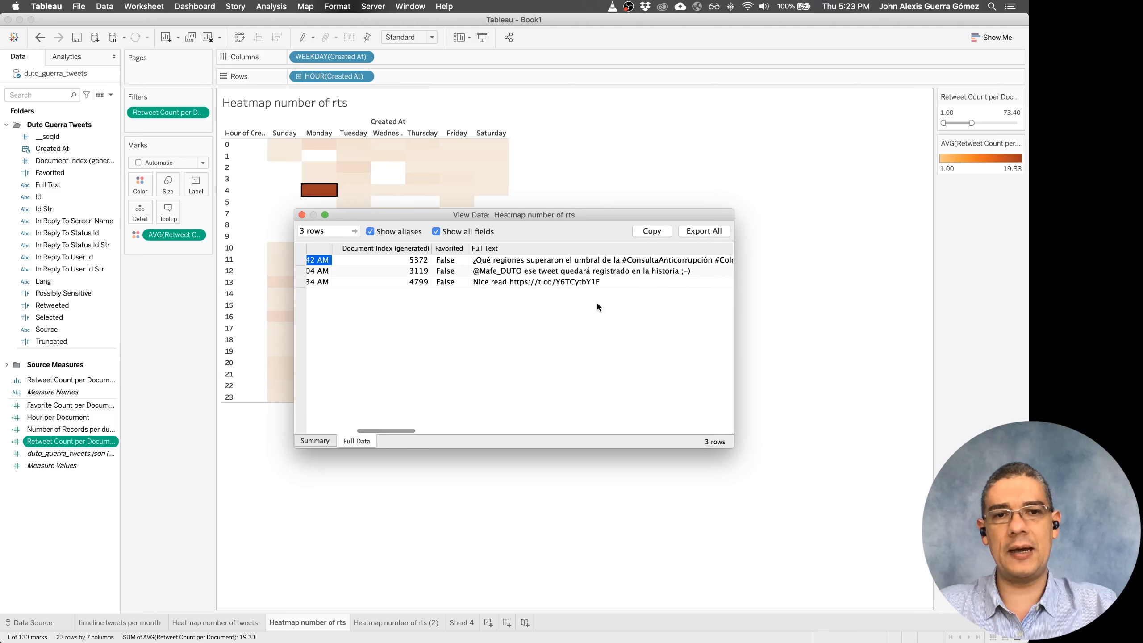
{"action": "left_click", "coordinate": [301, 215]}
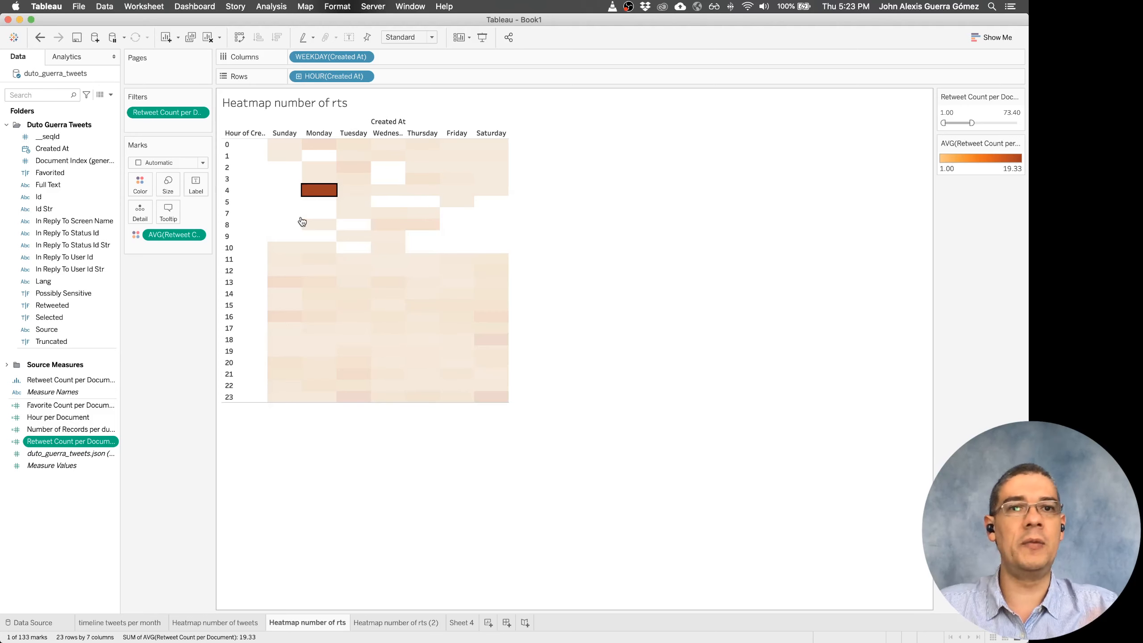